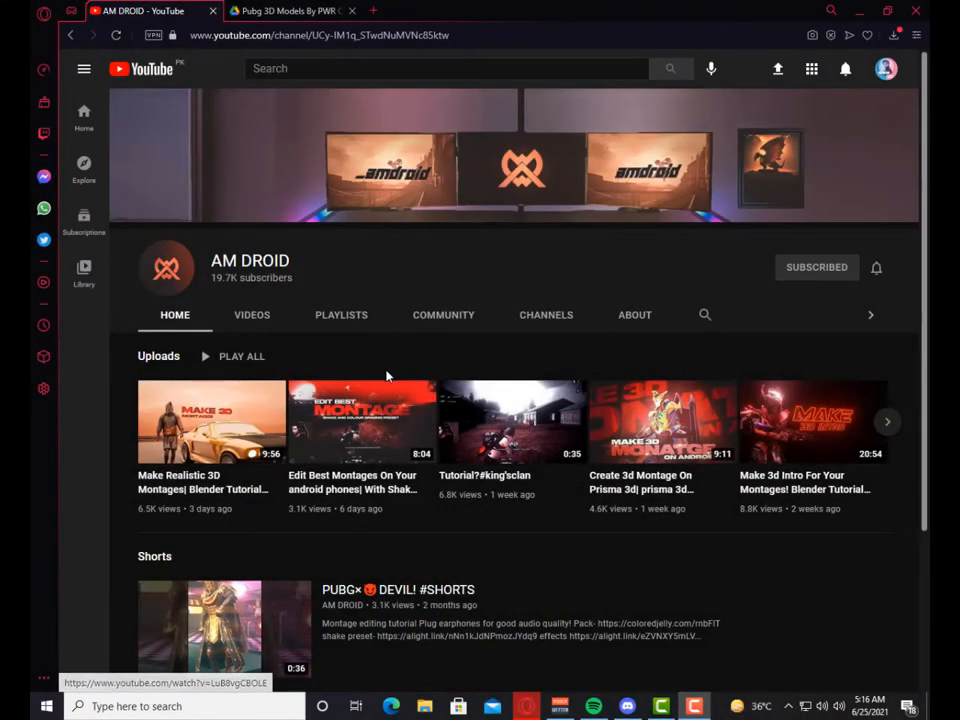
# - Browse the uploaded videos of the AM DROID channel for the 3D montage tutorial
pyautogui.click(884, 426)
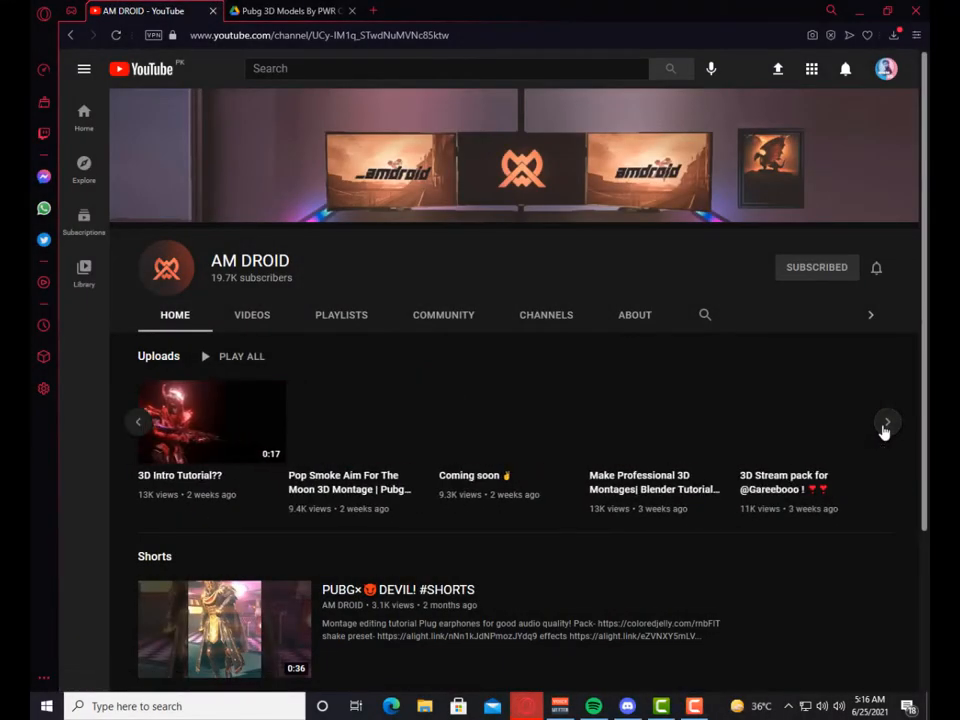
pyautogui.click(262, 314)
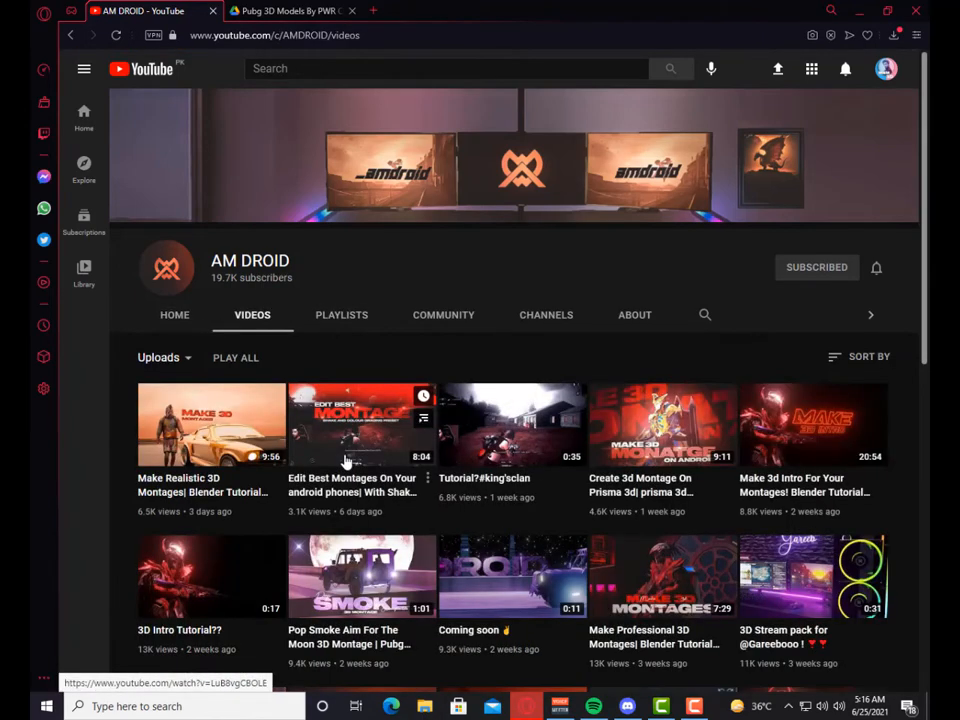
pyautogui.scroll(-2, 347, 460)
pyautogui.scroll(-1, 317, 460)
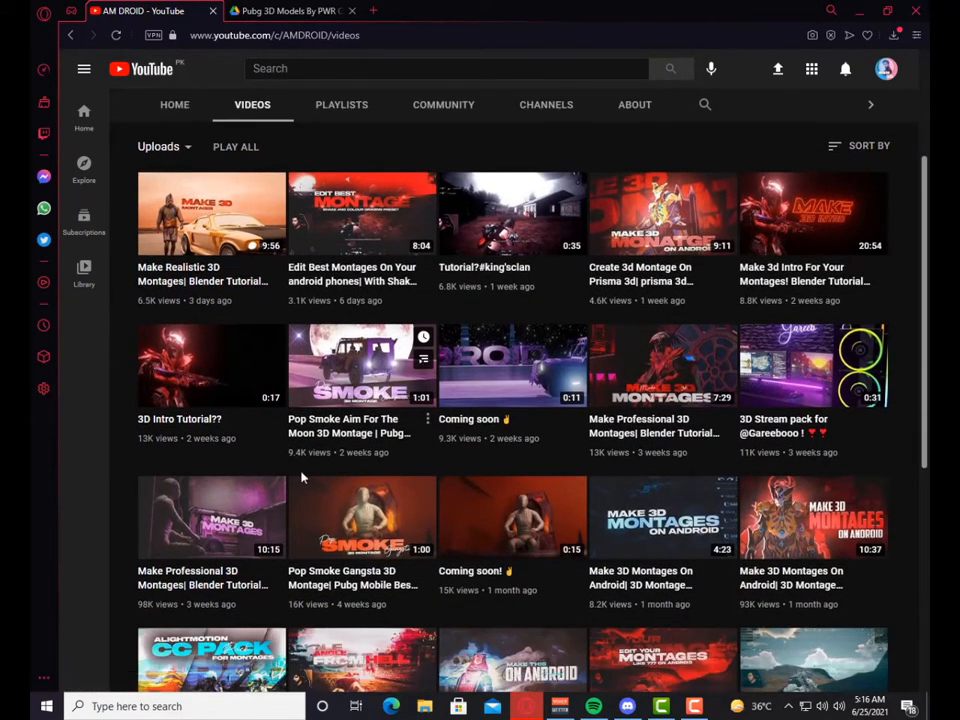
# - View the description of the Make Professional 3D Montages video for its 3D models link, and switch to the Pubg 3D Models Drive page
pyautogui.click(215, 518)
pyautogui.click(147, 579)
pyautogui.scroll(-3, 145, 585)
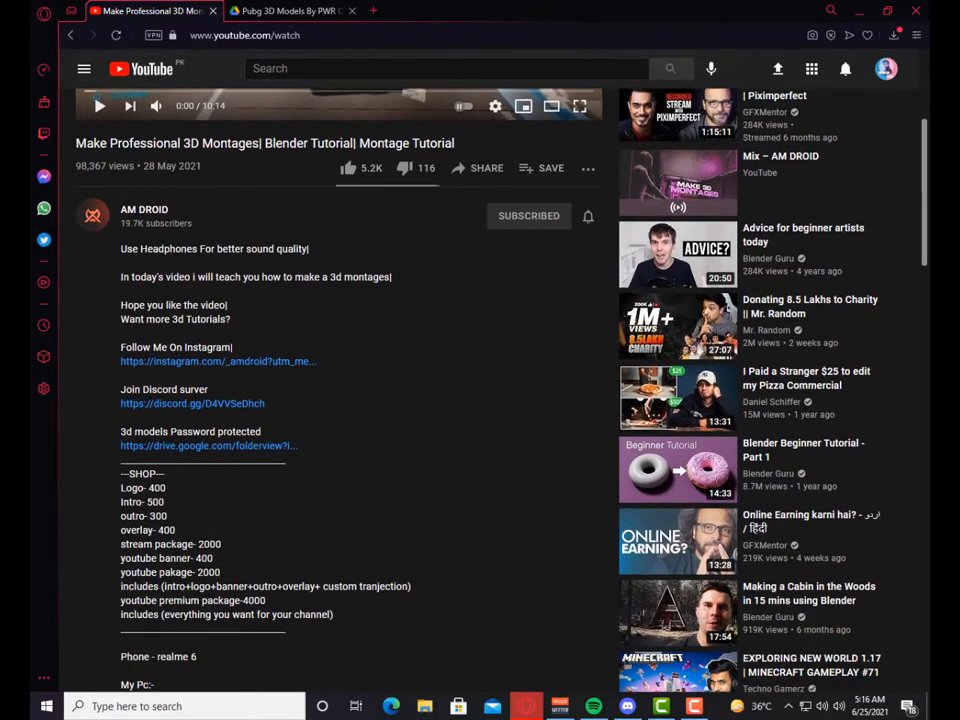
pyautogui.click(275, 9)
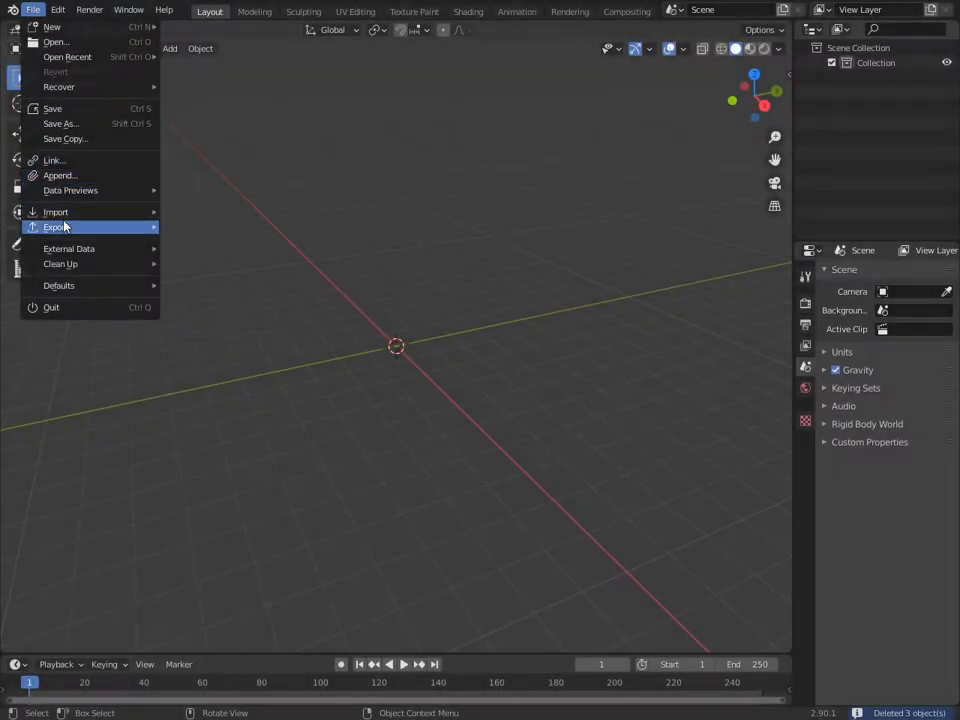
# - In Blender, import scene.gltf from the Carlo folder as a glTF 2.0 model
pyautogui.moveTo(67, 216)
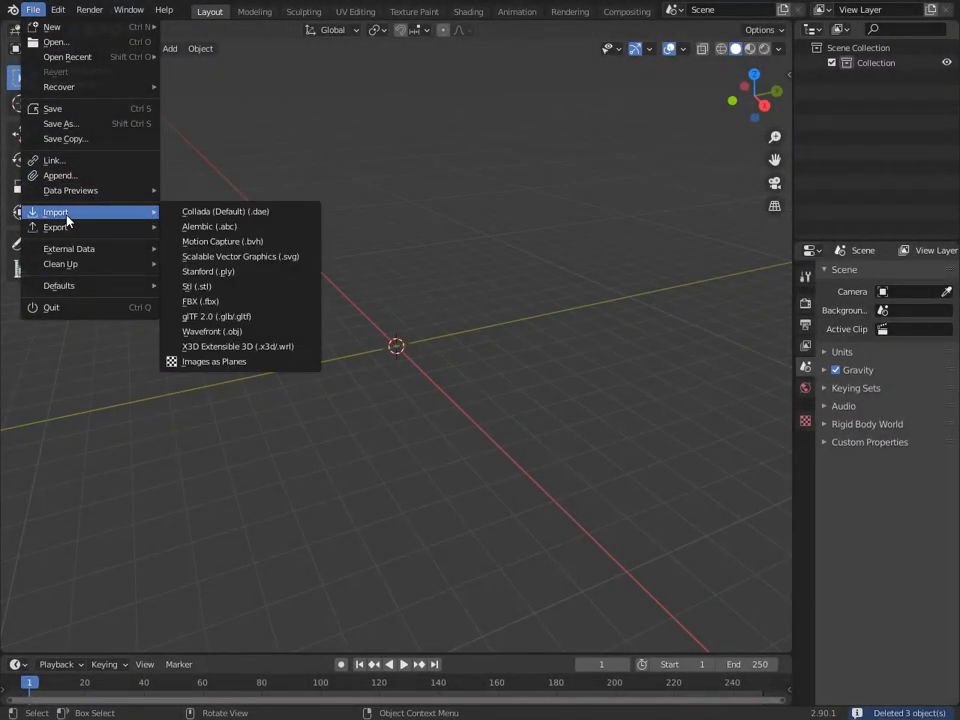
pyautogui.click(225, 318)
pyautogui.click(342, 262)
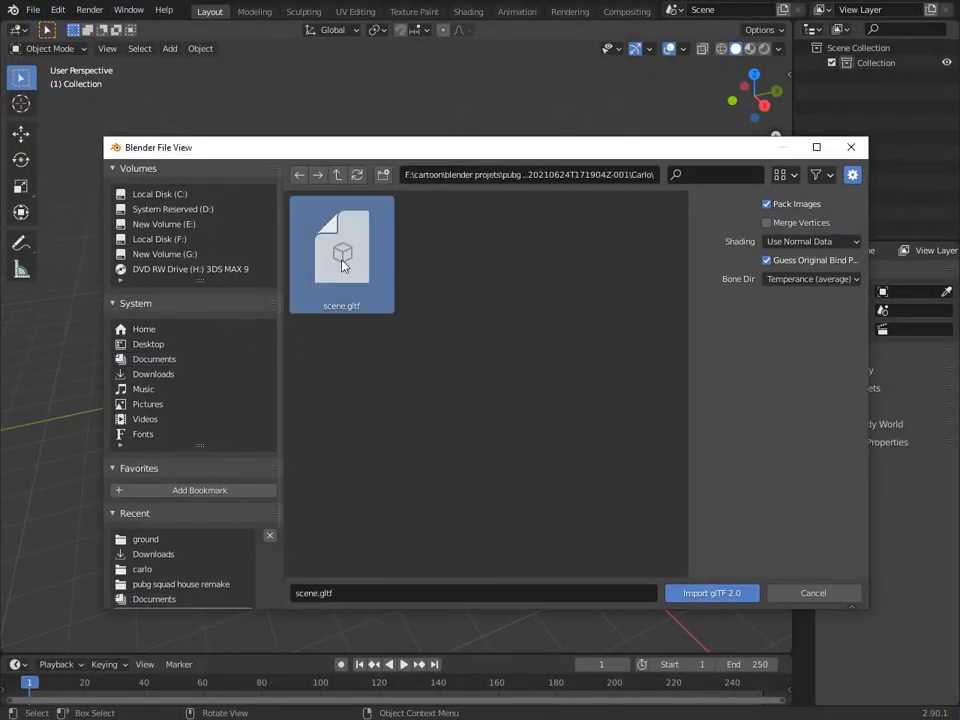
pyautogui.click(709, 597)
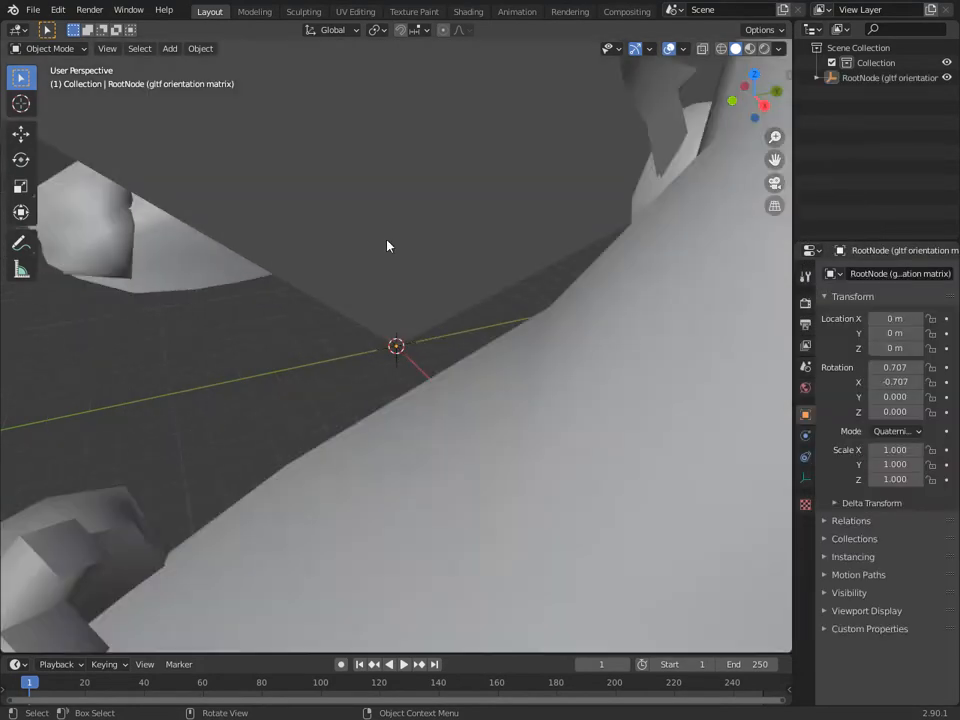
# - Delete the imported model's root orientation node and the other oversized helper object in the scene
pyautogui.press('x')
pyautogui.click(408, 343)
pyautogui.scroll(-8, 409, 343)
pyautogui.click(227, 111)
pyautogui.press('x')
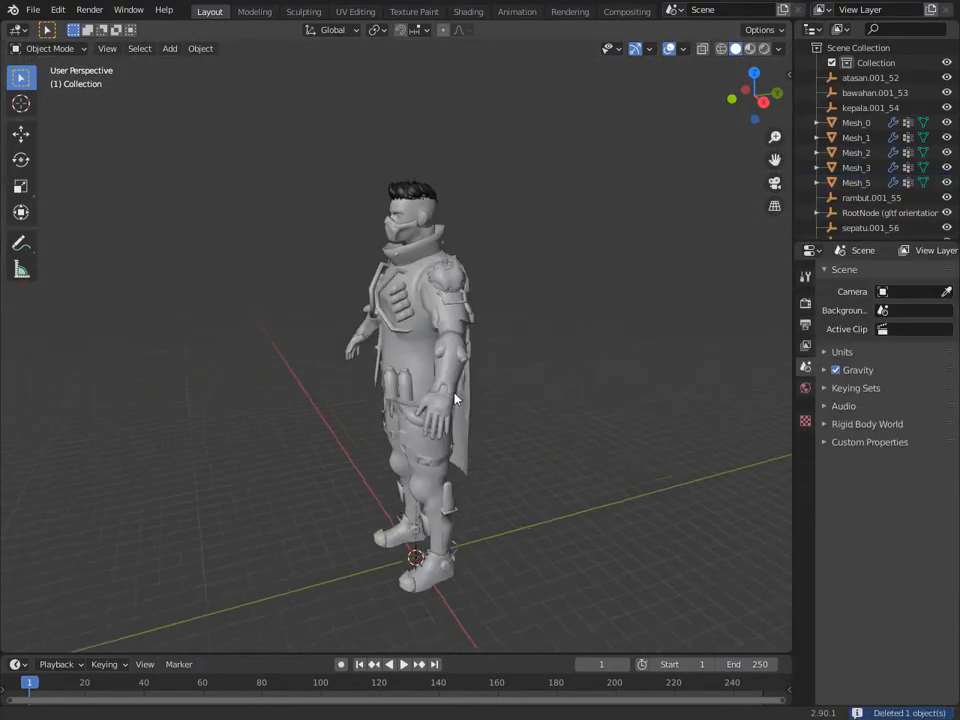
# - Delete the atasan.001_52, bawahan.001_53 and kepala.001_54 empties and the unneeded meshes from Mesh_0 to Mesh_5
pyautogui.moveTo(454, 398); pyautogui.dragTo(560, 400, button='middle')
pyautogui.click(870, 80)
pyautogui.press('x')
pyautogui.click(870, 82)
pyautogui.press('x')
pyautogui.click(869, 78)
pyautogui.press('x')
pyautogui.click(868, 78)
pyautogui.press('x')
# - Delete the rambut.001_55 empty, the remaining RootNode and the parent empties of the first body parts
pyautogui.click(857, 81)
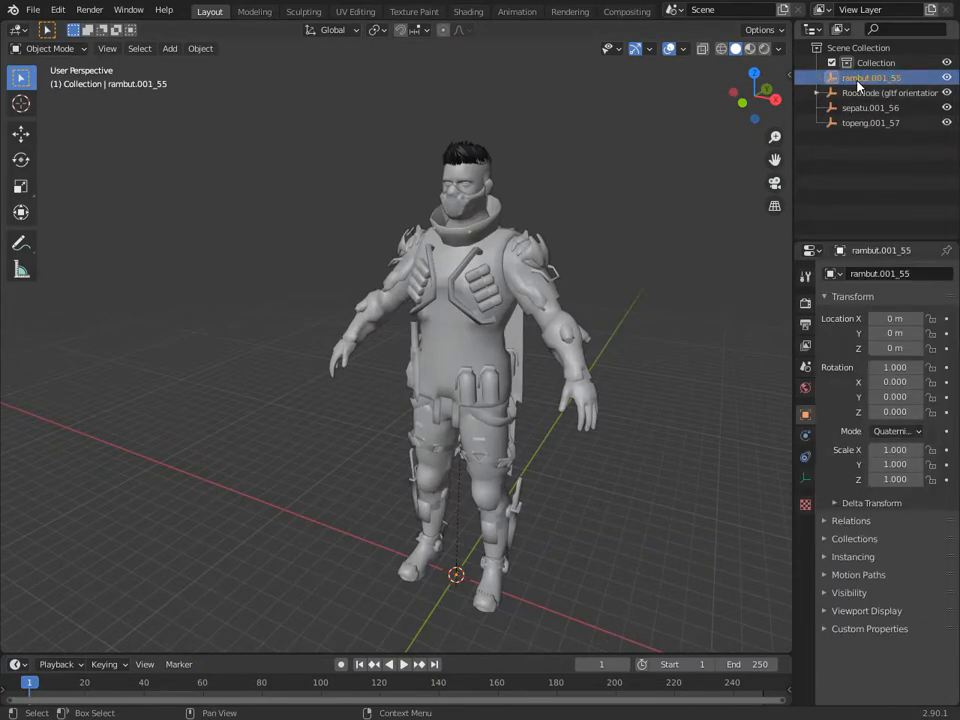
pyautogui.press('x')
pyautogui.click(857, 81)
pyautogui.press('x')
pyautogui.click(849, 81)
pyautogui.press('x')
pyautogui.click(845, 81)
pyautogui.press('x')
pyautogui.click(845, 95)
pyautogui.press('x')
# - Delete the remaining rambut, sepatu and topeng empties, keeping only Mesh_6 to Mesh_11
pyautogui.click(843, 109)
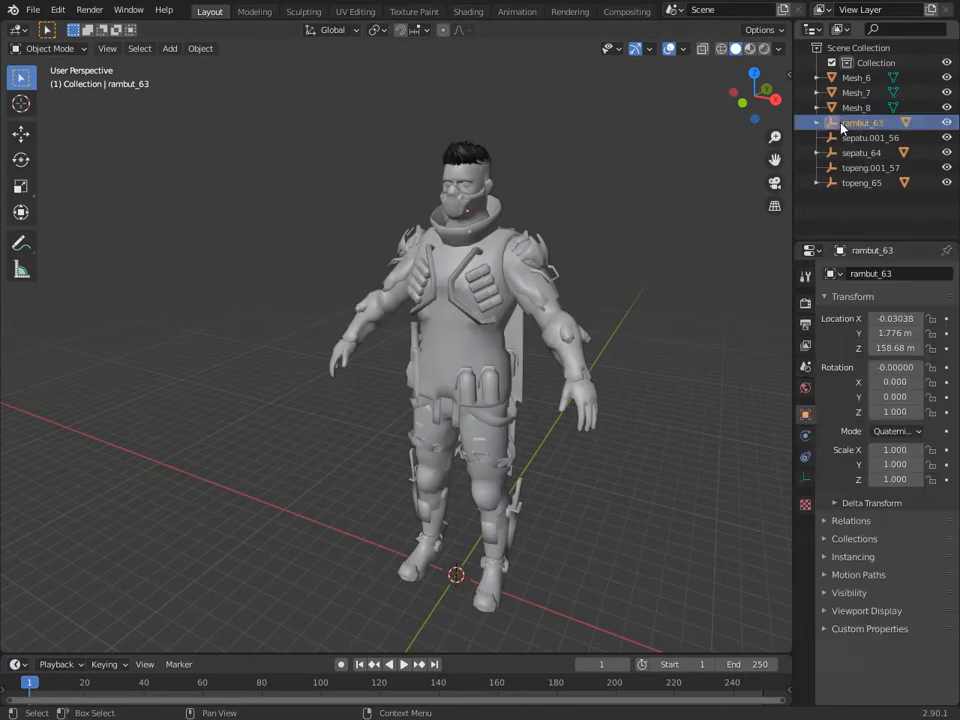
pyautogui.click(848, 138)
pyautogui.press('x')
pyautogui.click(848, 153)
pyautogui.press('x')
# - Move the hair mesh Mesh_9 up along the Z axis by about 159.5 m onto the character's head
pyautogui.click(454, 548)
pyautogui.press('g')
pyautogui.press('z')
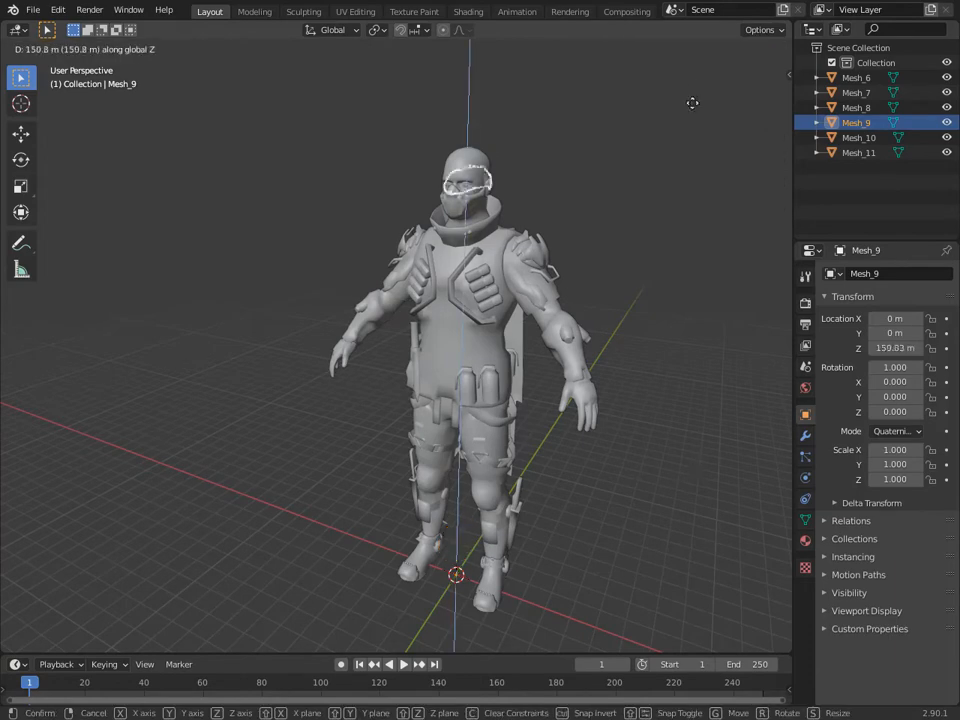
pyautogui.click(691, 95)
# - Fine-tune the hair's position in the right side view to about -1.86 m in Y and 159.88 m in Z
pyautogui.moveTo(655, 160); pyautogui.dragTo(548, 222, button='middle')
pyautogui.press('KP_1')
pyautogui.press('KP_3')
pyautogui.scroll(2, 610, 250)
pyautogui.keyDown('shift'); pyautogui.moveTo(637, 276); pyautogui.dragTo(589, 465, button='middle'); pyautogui.keyUp('shift')
pyautogui.scroll(6, 645, 310)
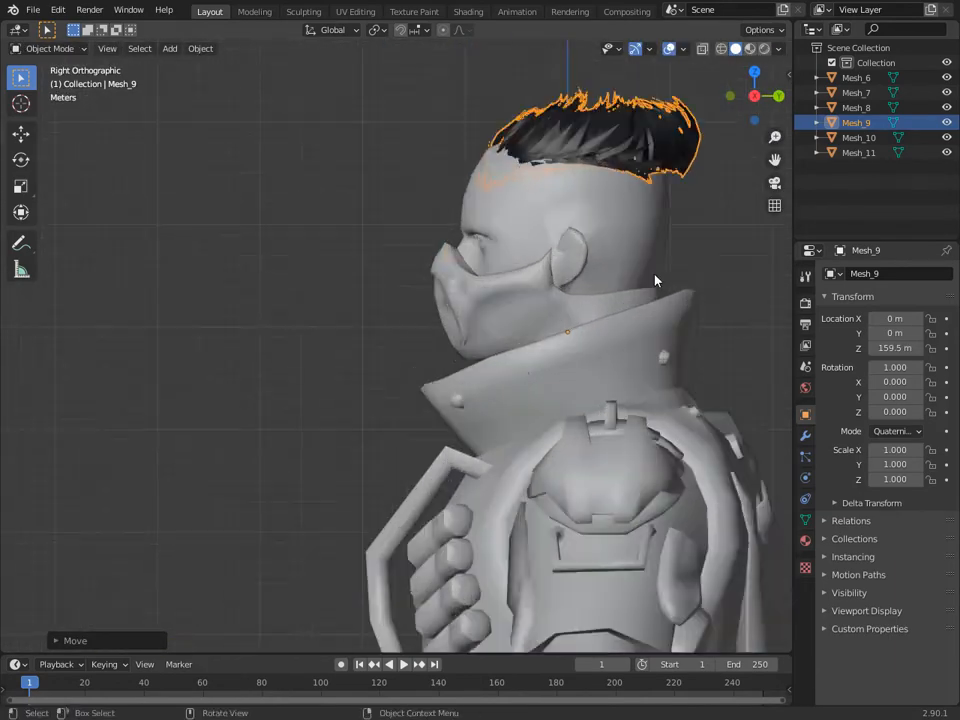
pyautogui.keyDown('shift'); pyautogui.moveTo(584, 348); pyautogui.dragTo(346, 519, button='middle'); pyautogui.keyUp('shift')
pyautogui.scroll(3, 346, 519)
pyautogui.click(22, 133)
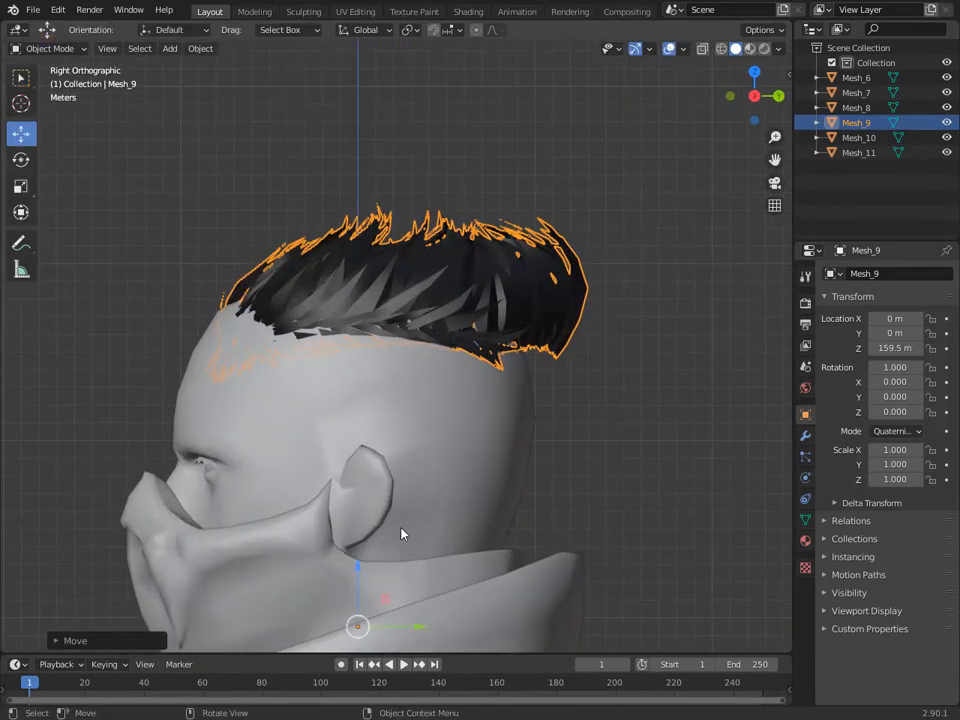
pyautogui.moveTo(406, 628); pyautogui.dragTo(378, 623)
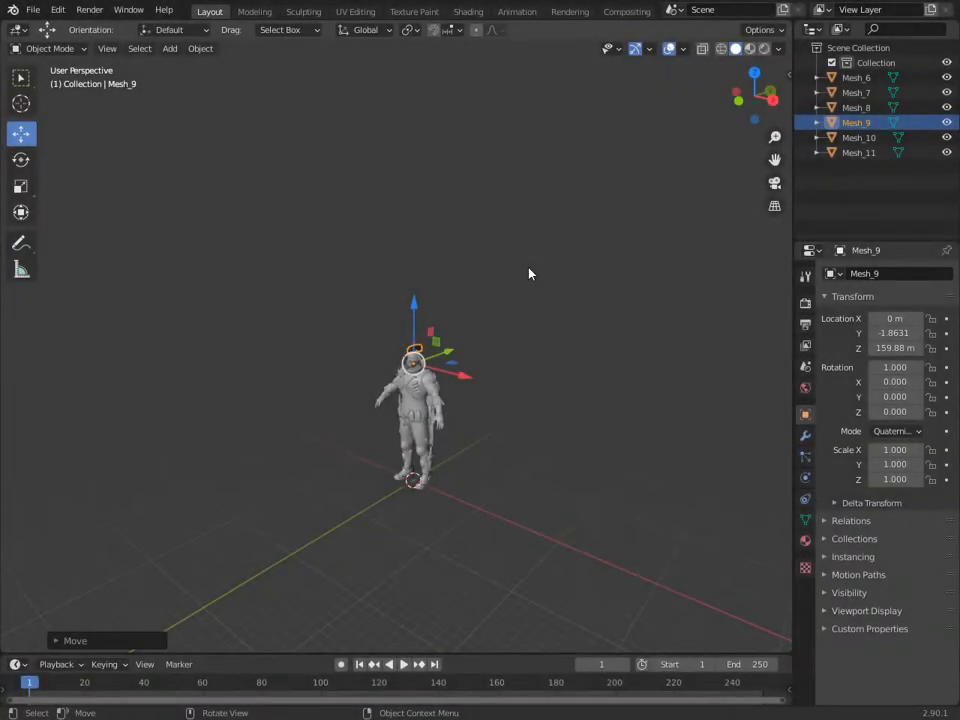
# - Select all the character meshes and bring up the export options
pyautogui.press('a')
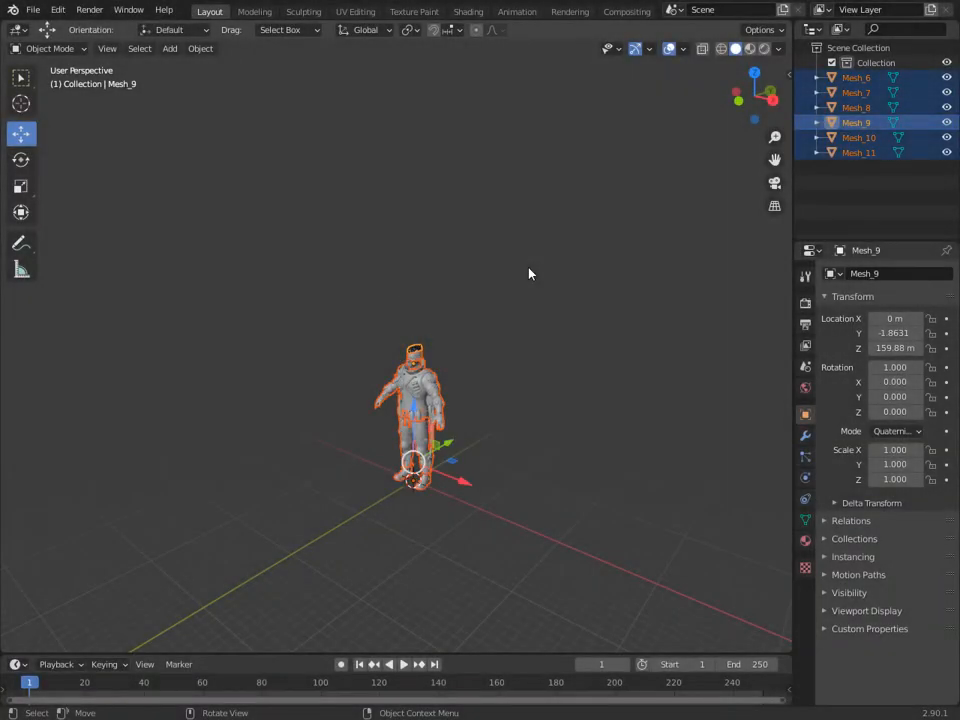
pyautogui.click(31, 10)
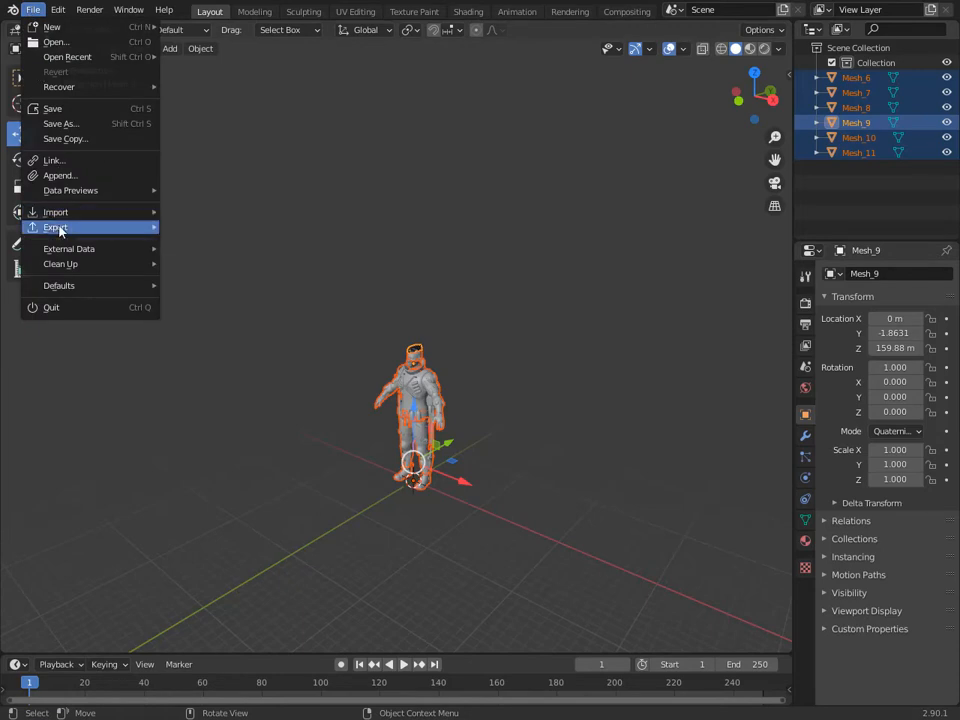
pyautogui.moveTo(58, 227)
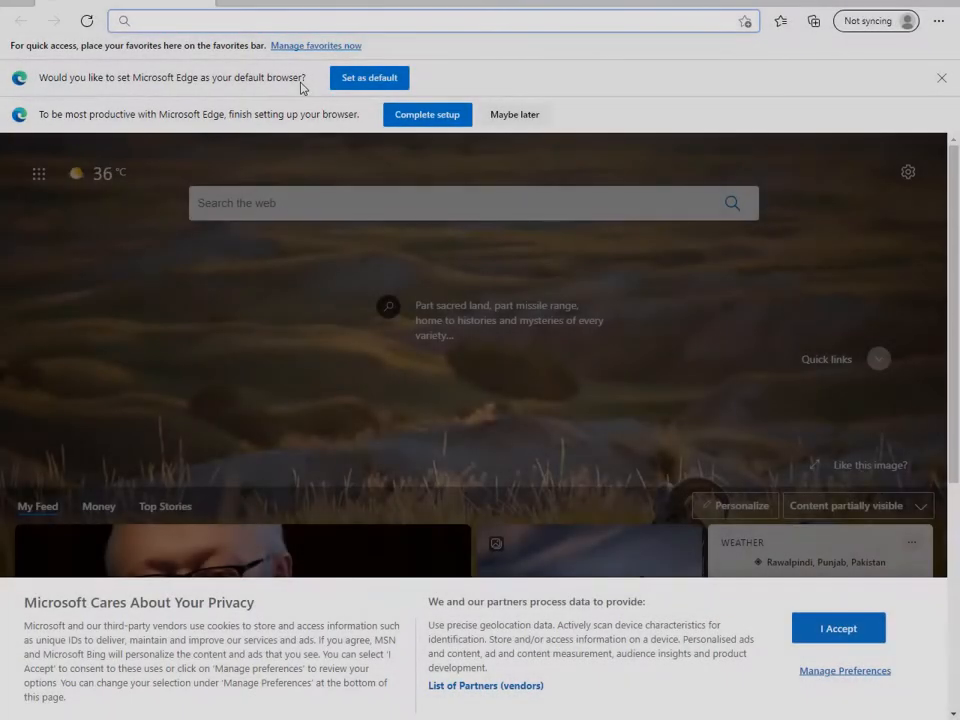
# - Switch to Microsoft Edge, search for mixamo and open the Mixamo website
pyautogui.write('mixamo')
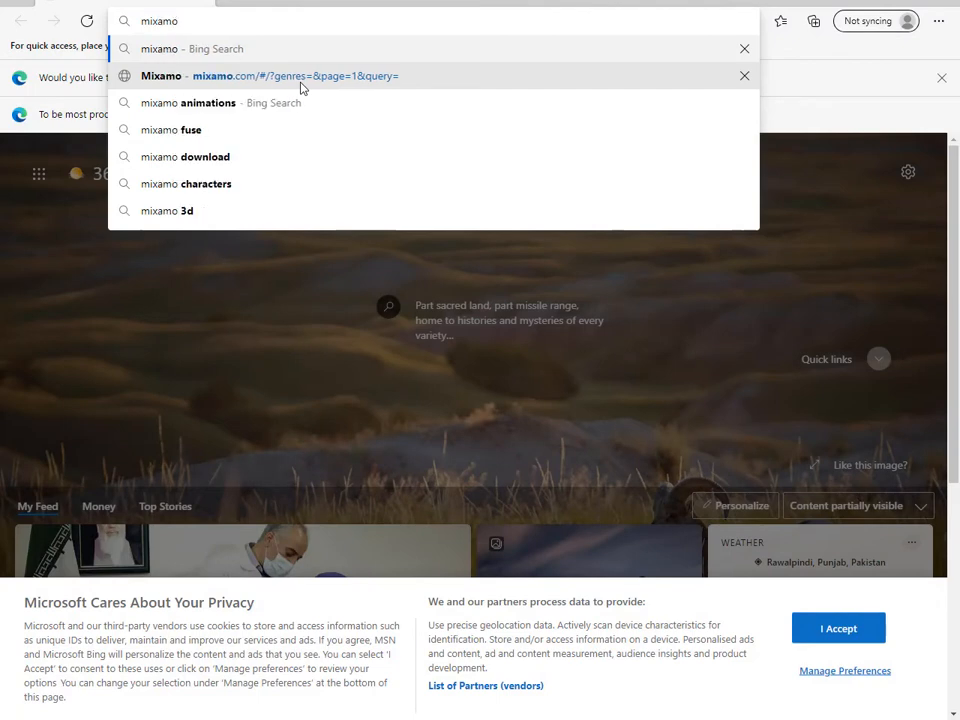
pyautogui.press('Return')
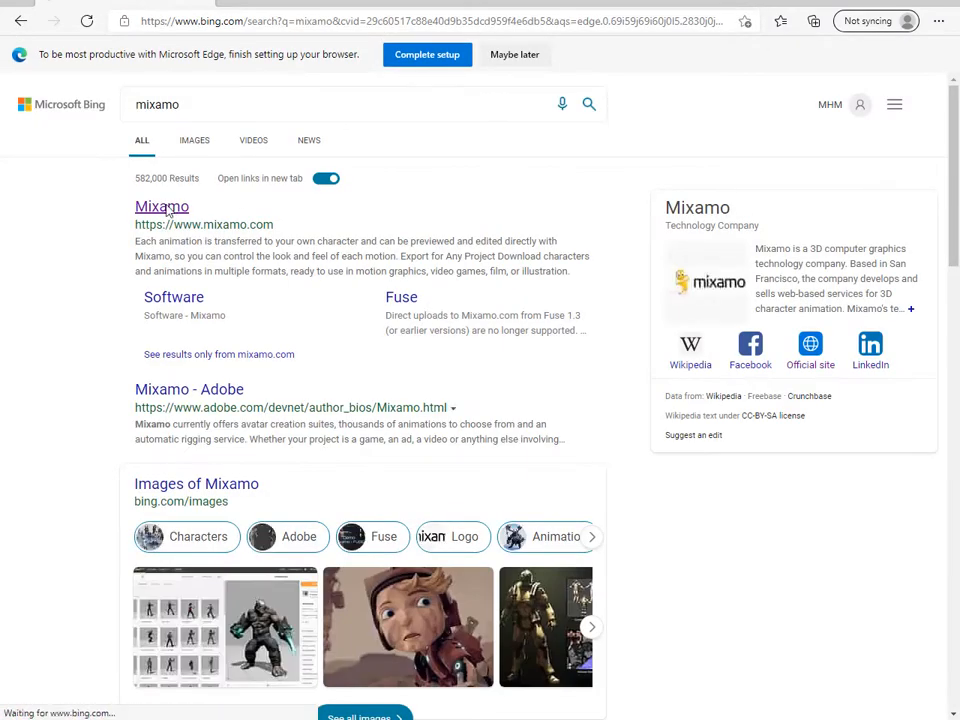
pyautogui.click(166, 209)
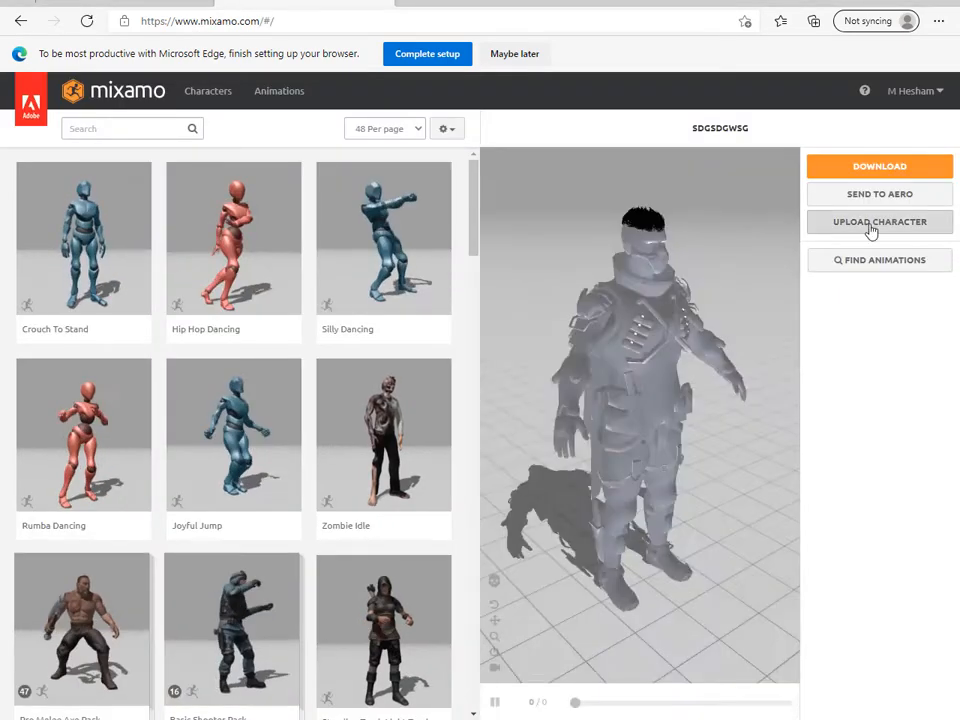
# - Upload the exported character file to Mixamo for auto-rigging
pyautogui.click(870, 229)
pyautogui.click(420, 437)
pyautogui.scroll(-5, 234, 245)
pyautogui.scroll(-1, 231, 245)
pyautogui.doubleClick(231, 245)
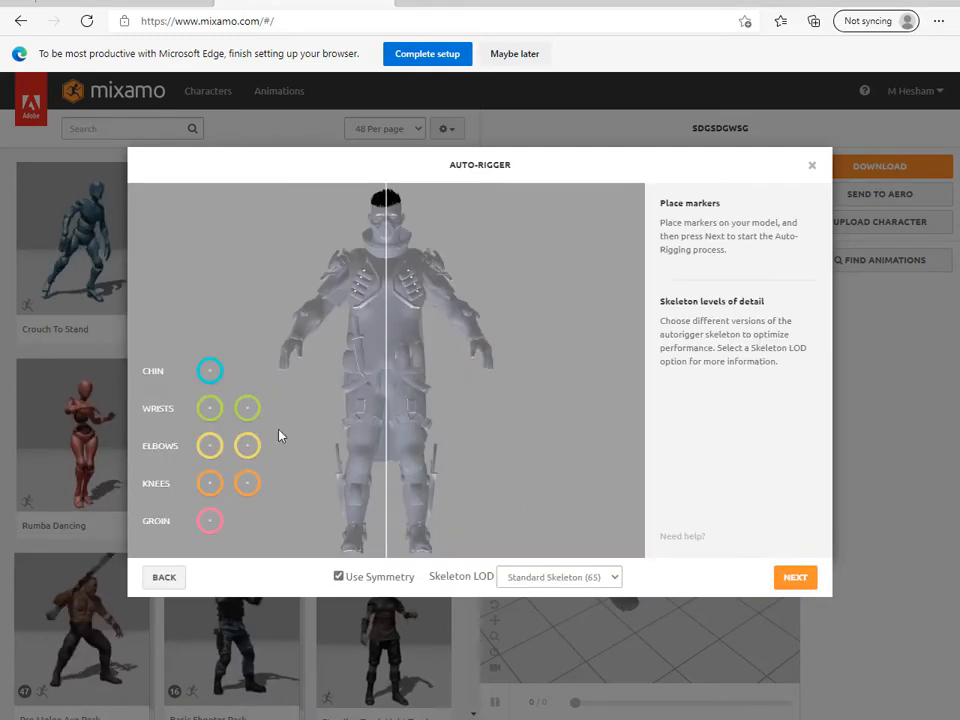
# - Place the chin, wrist, elbow and knee markers on the character with symmetry, and complete the auto-rigging
pyautogui.moveTo(210, 371); pyautogui.dragTo(387, 236)
pyautogui.moveTo(210, 408)
pyautogui.mouseDown()
pyautogui.moveTo(328, 277)
pyautogui.moveTo(297, 341)
pyautogui.mouseUp()
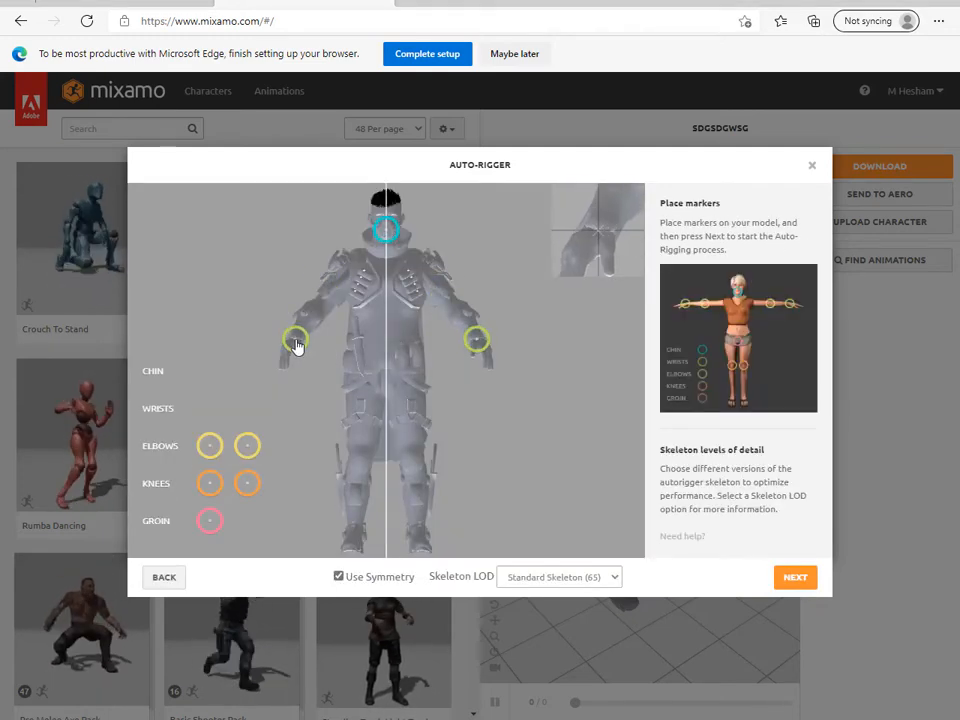
pyautogui.moveTo(210, 445); pyautogui.dragTo(324, 304)
pyautogui.moveTo(210, 483)
pyautogui.mouseDown()
pyautogui.moveTo(356, 472)
pyautogui.moveTo(359, 461)
pyautogui.mouseUp()
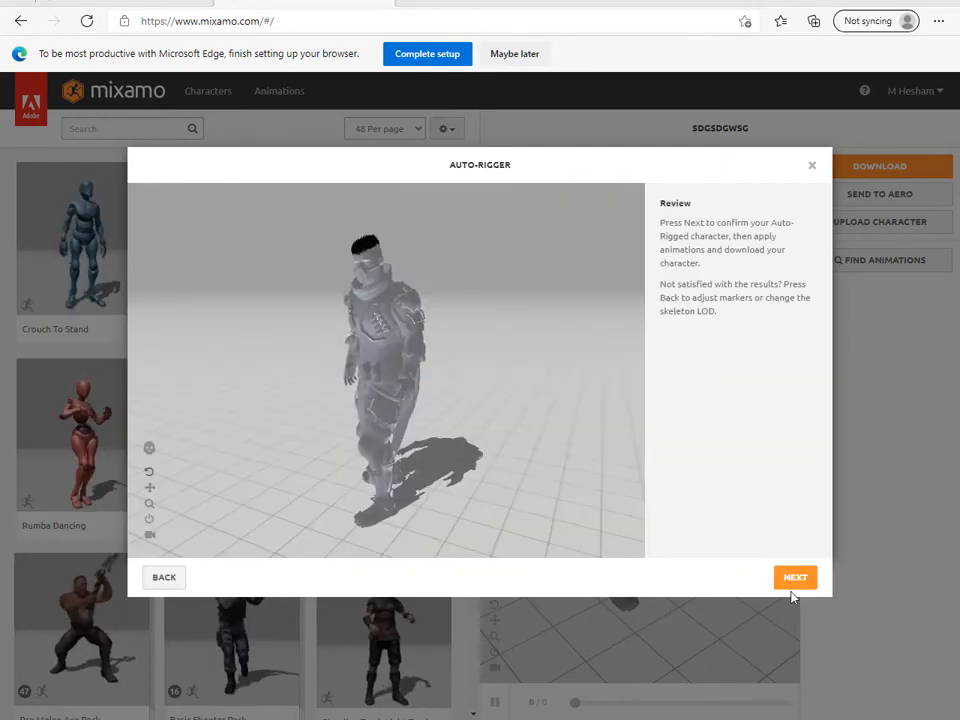
pyautogui.click(795, 580)
pyautogui.click(795, 580)
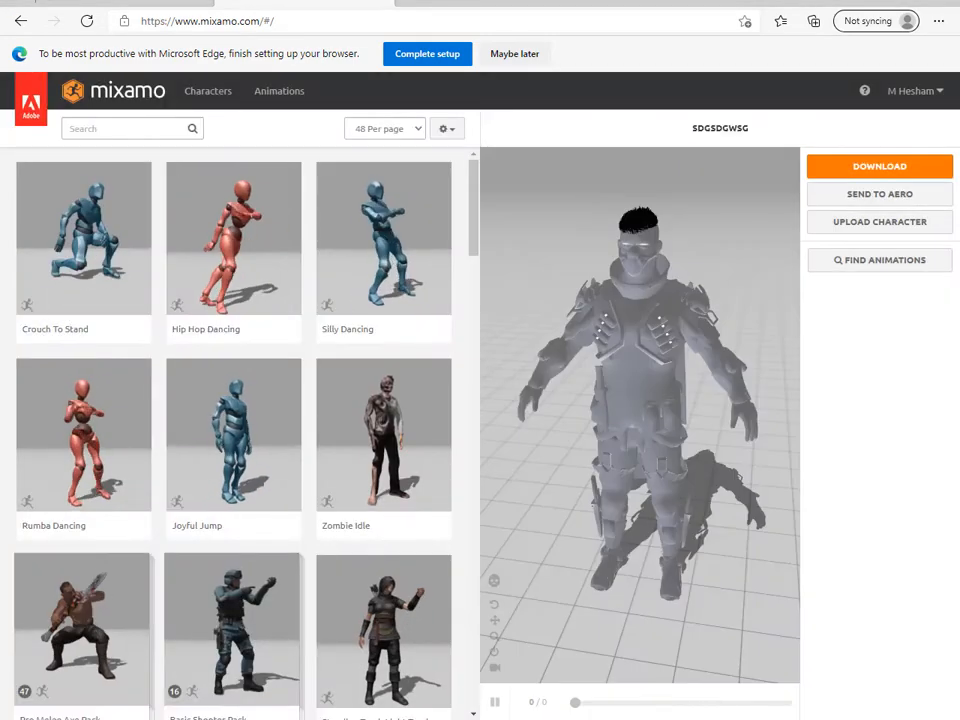
# - Filter the animations by the Superhero genre and apply Aerial Evade to the character
pyautogui.click(129, 129)
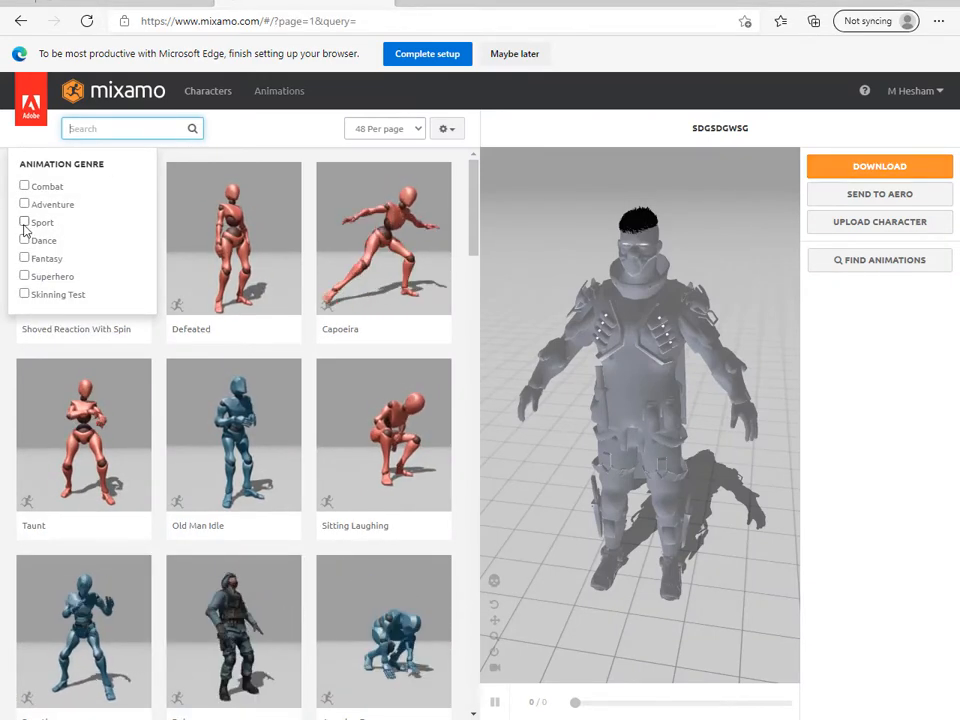
pyautogui.click(25, 276)
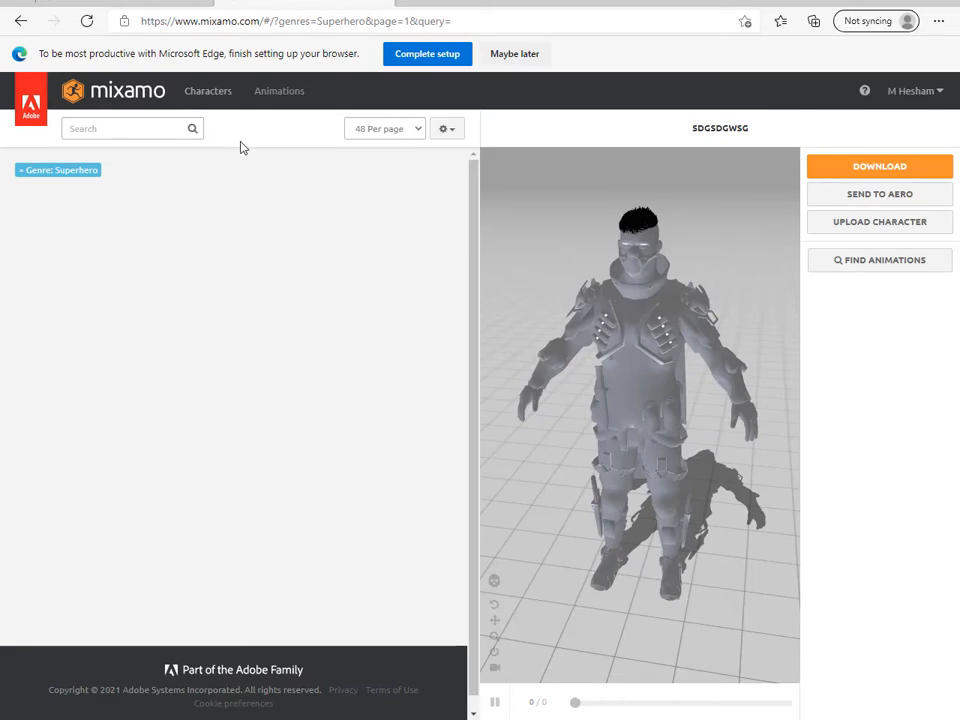
pyautogui.scroll(-10, 407, 501)
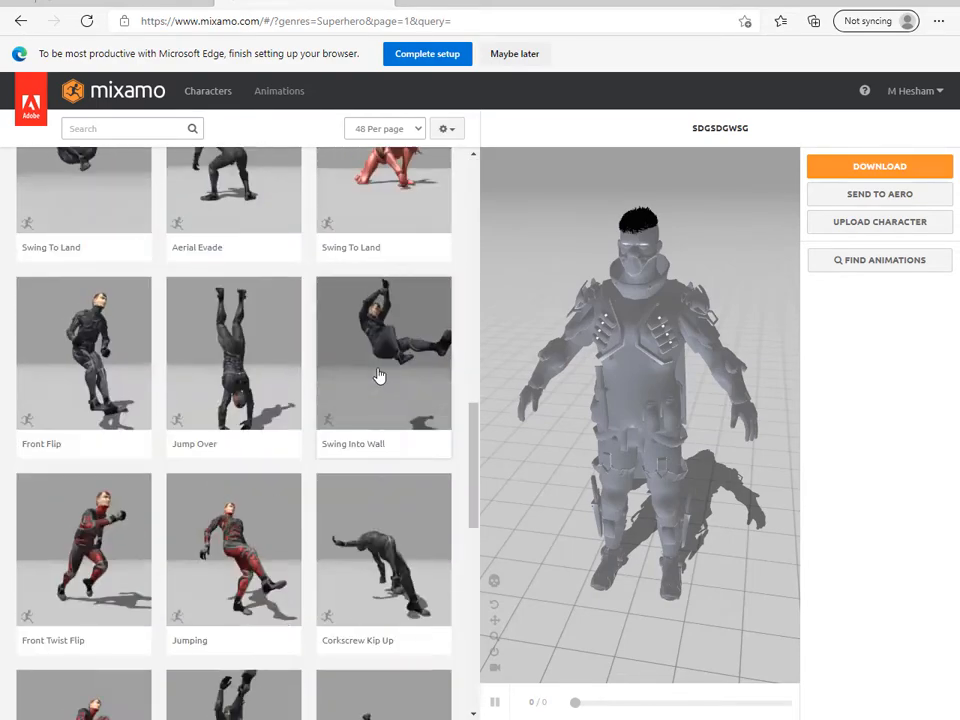
pyautogui.scroll(-8, 380, 376)
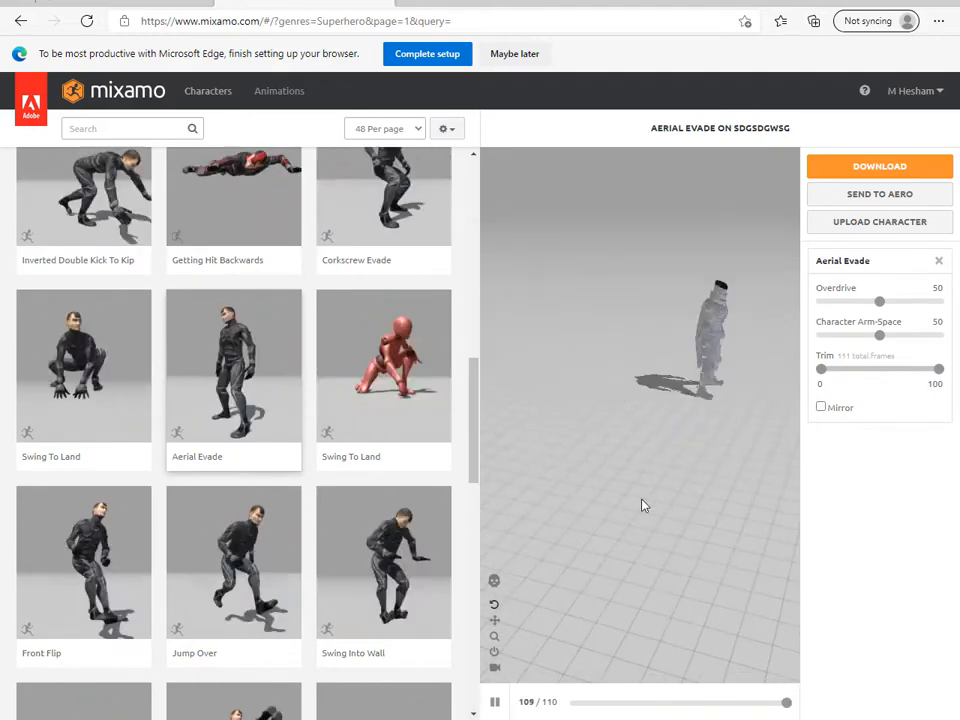
# - Download the animated character as FBX Binary with skin, 30 frames per second and no keyframe reduction
pyautogui.click(879, 166)
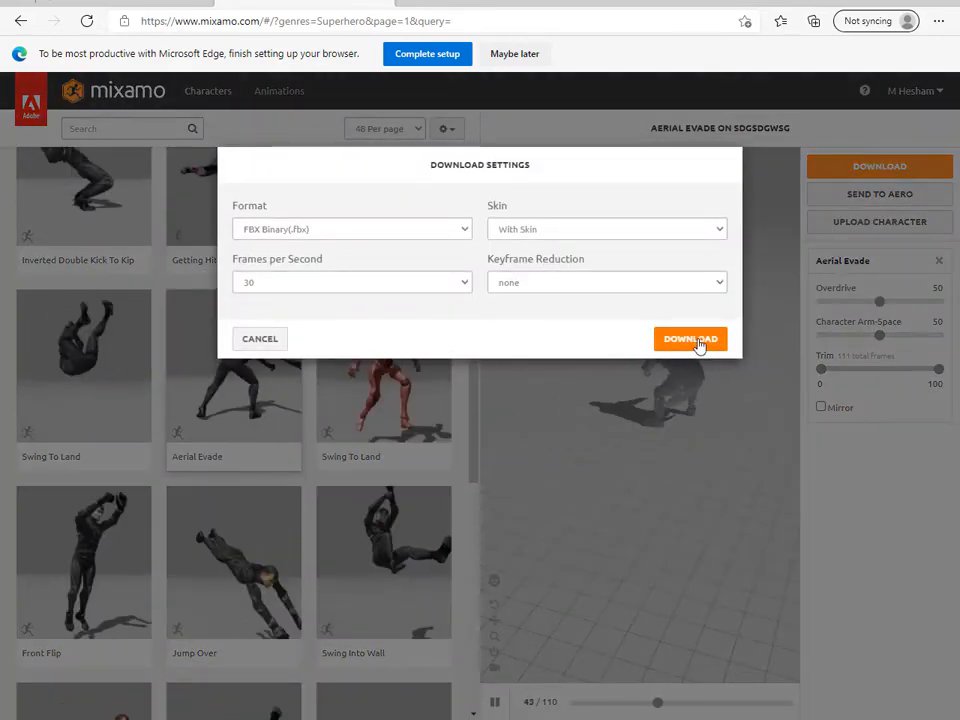
pyautogui.click(698, 342)
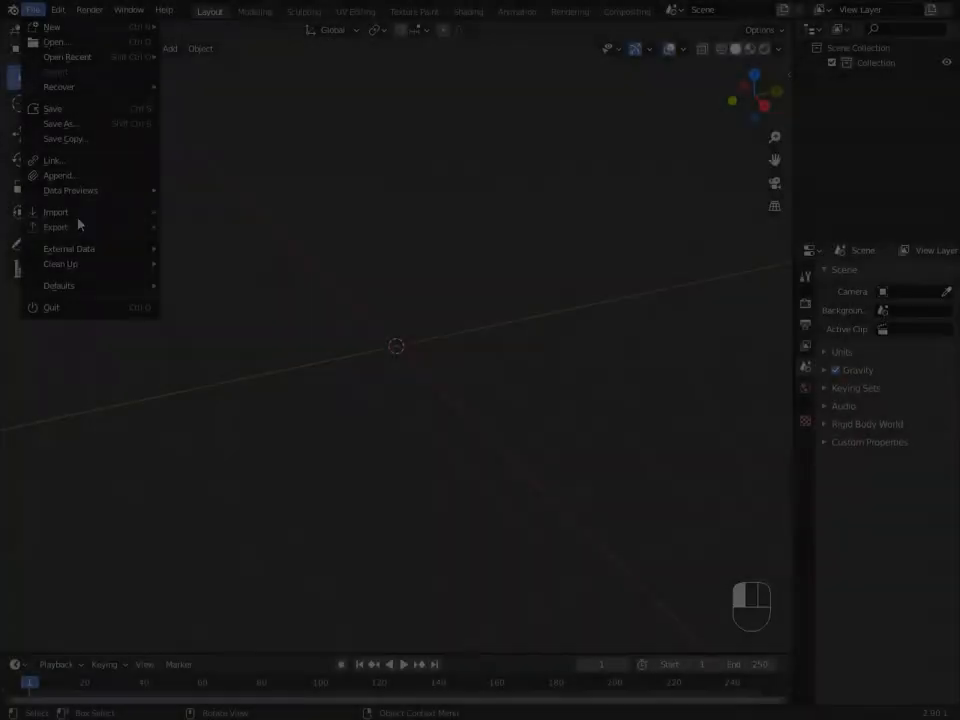
# - Switch to Blender and import the downloaded animated FBX character from the Downloads folder
pyautogui.moveTo(60, 210)
pyautogui.click(190, 302)
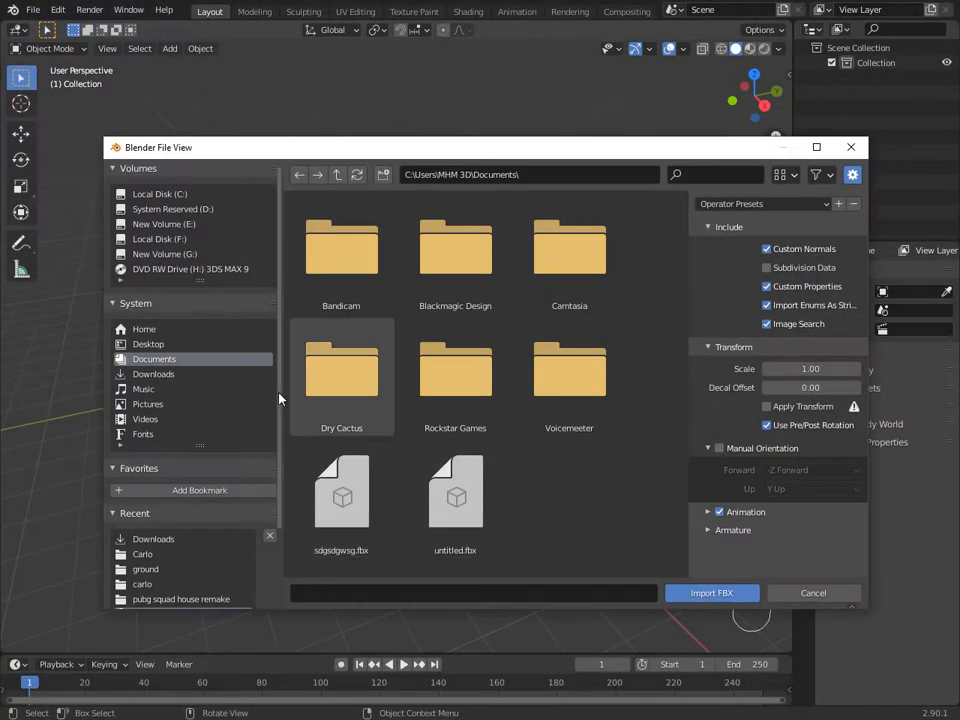
pyautogui.click(154, 374)
pyautogui.click(343, 246)
pyautogui.click(711, 593)
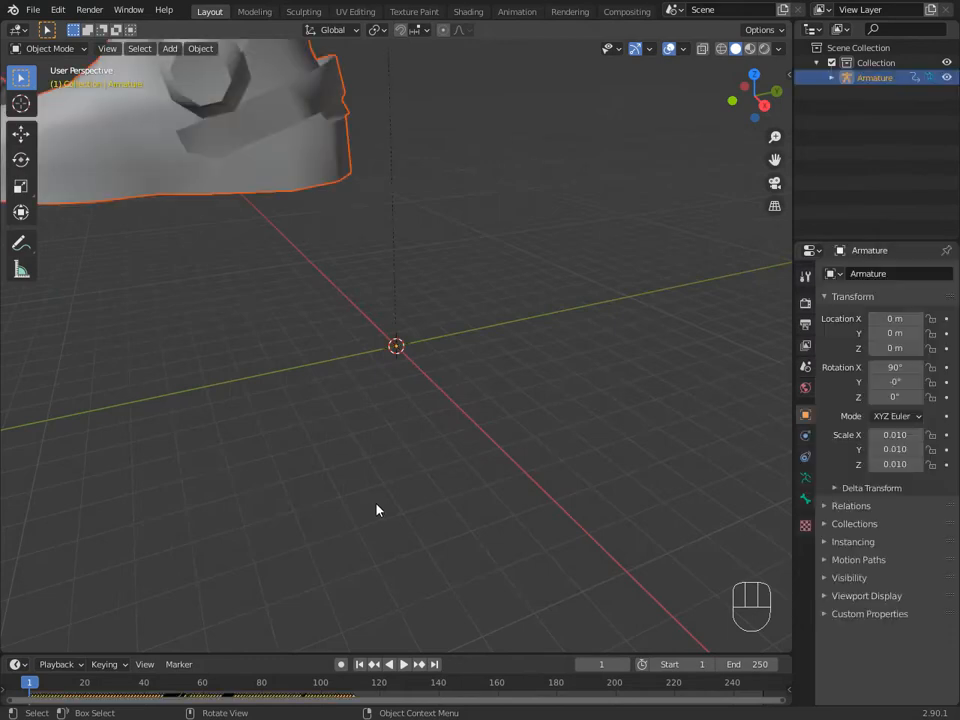
# - Scale the imported armature down uniformly to about 0.000122
pyautogui.scroll(-4, 380, 495)
pyautogui.press('s')
pyautogui.click(435, 439)
pyautogui.press('s')
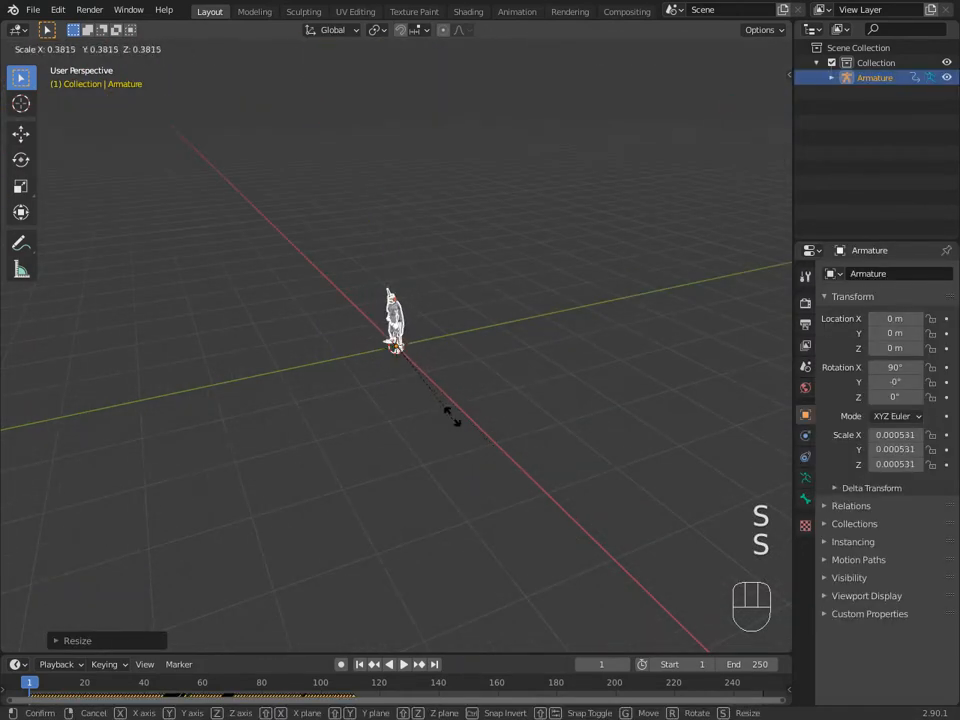
pyautogui.click(454, 463)
pyautogui.press('s')
pyautogui.click(473, 480)
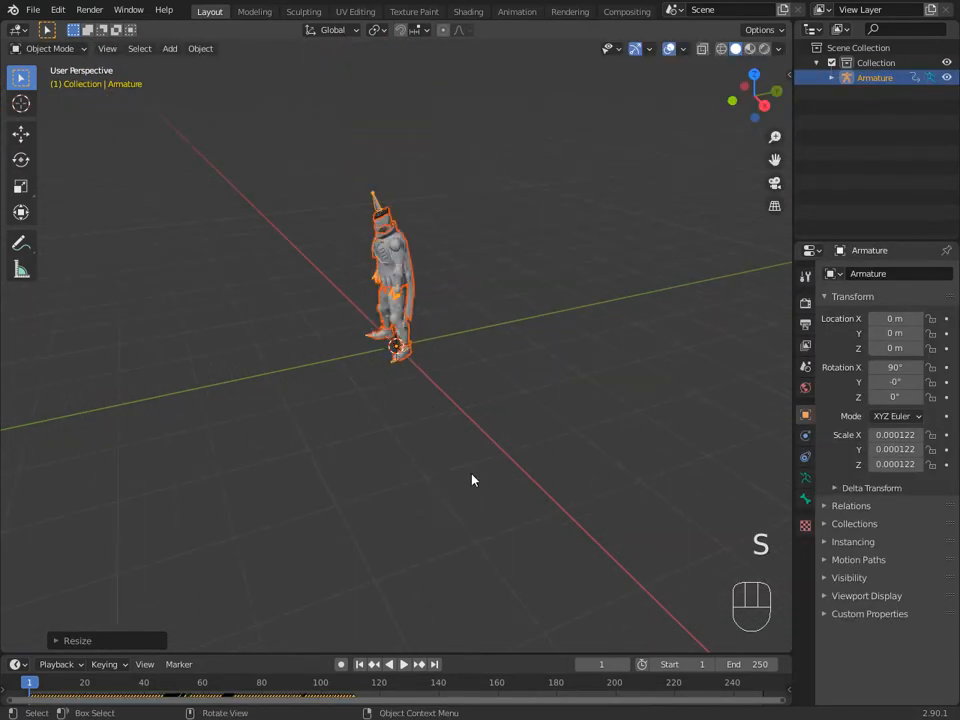
# - Scale the armature uniformly to about 0.000128, play its animation and scrub to frame 54
pyautogui.press('s')
pyautogui.click(461, 491)
pyautogui.press('space')
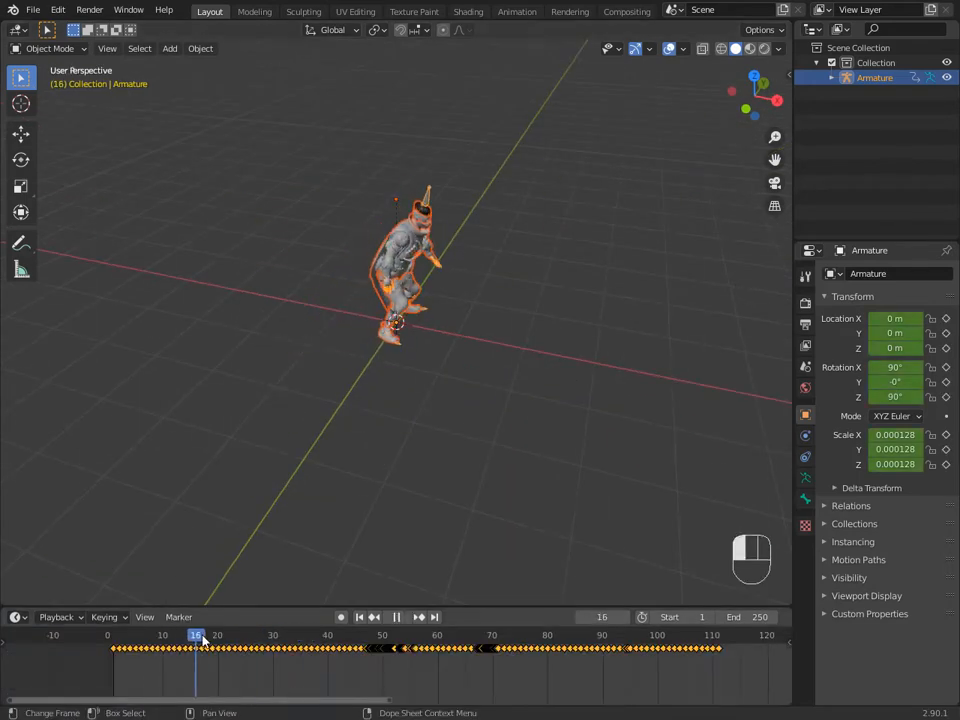
pyautogui.moveTo(195, 640); pyautogui.dragTo(406, 654)
# - Select the armature's animation keyframes from frame 55 through the end of the clip
pyautogui.scroll(4, 458, 674)
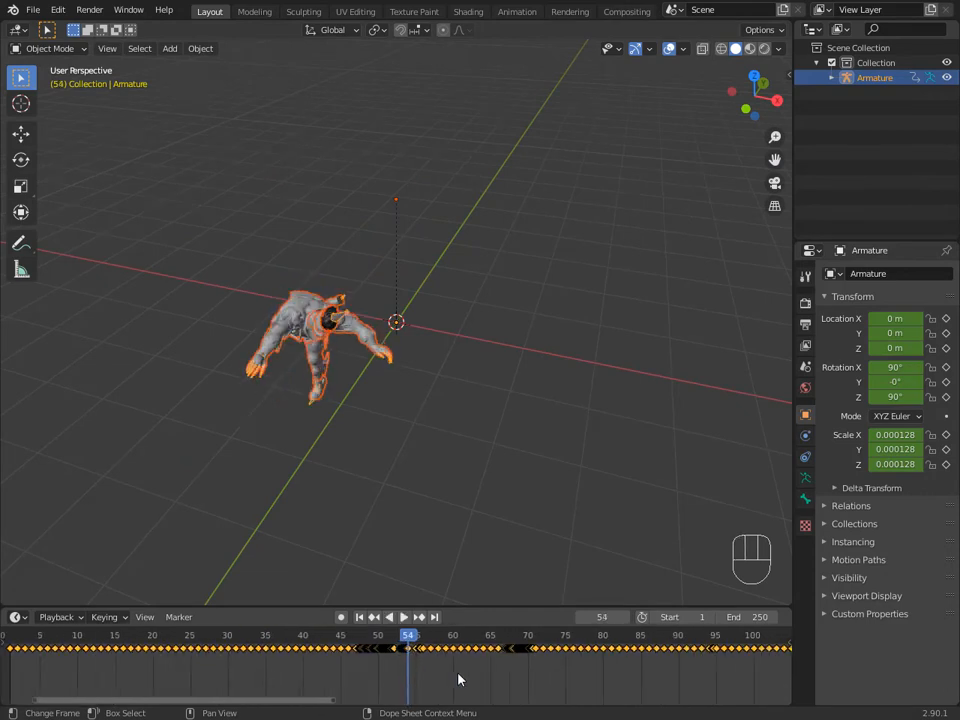
pyautogui.scroll(12, 459, 675)
pyautogui.keyDown('shift'); pyautogui.moveTo(455, 675); pyautogui.dragTo(362, 688, button='middle'); pyautogui.keyUp('shift')
pyautogui.scroll(-3, 362, 690)
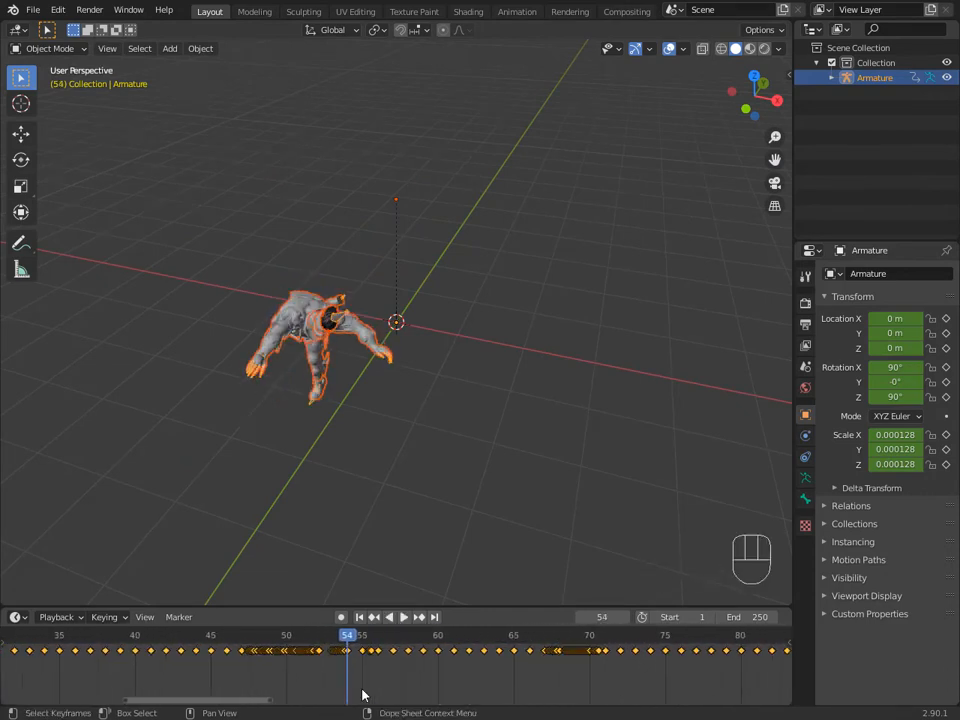
pyautogui.scroll(-2, 362, 692)
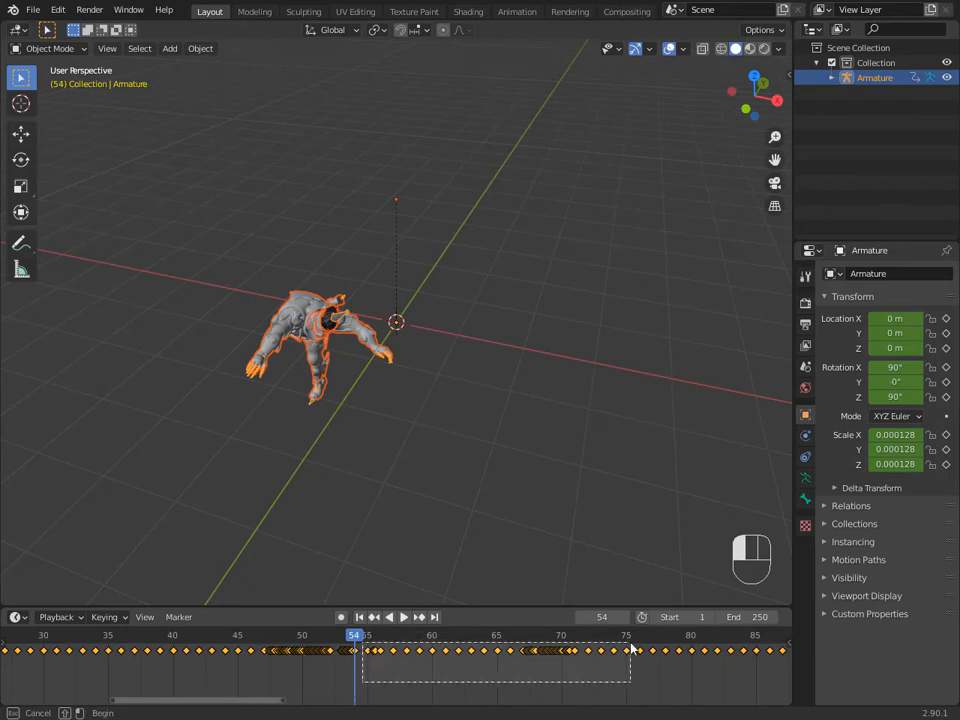
pyautogui.moveTo(631, 643); pyautogui.dragTo(806, 636)
pyautogui.moveTo(358, 639); pyautogui.dragTo(394, 645)
pyautogui.scroll(-7, 610, 677)
pyautogui.keyDown('shift'); pyautogui.moveTo(651, 688); pyautogui.dragTo(551, 694, button='middle'); pyautogui.keyUp('shift')
pyautogui.moveTo(502, 691); pyautogui.dragTo(780, 647)
pyautogui.scroll(-2, 486, 690)
pyautogui.hotkey('ctrl', 'z')
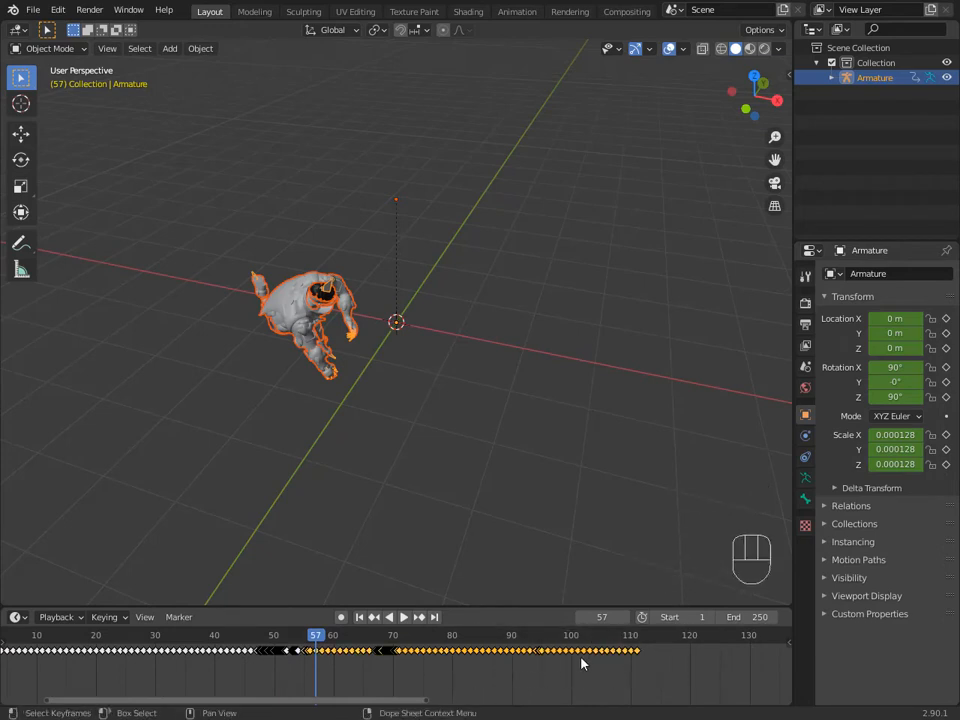
# - Set the current frame to 55 and stretch the selected keyframes from there to slow down the motion
pyautogui.scroll(-5, 366, 664)
pyautogui.scroll(14, 350, 670)
pyautogui.scroll(5, 385, 688)
pyautogui.moveTo(294, 660); pyautogui.dragTo(437, 640, button='middle')
pyautogui.scroll(3, 320, 668)
pyautogui.moveTo(276, 638); pyautogui.dragTo(243, 641)
pyautogui.scroll(-18, 341, 672)
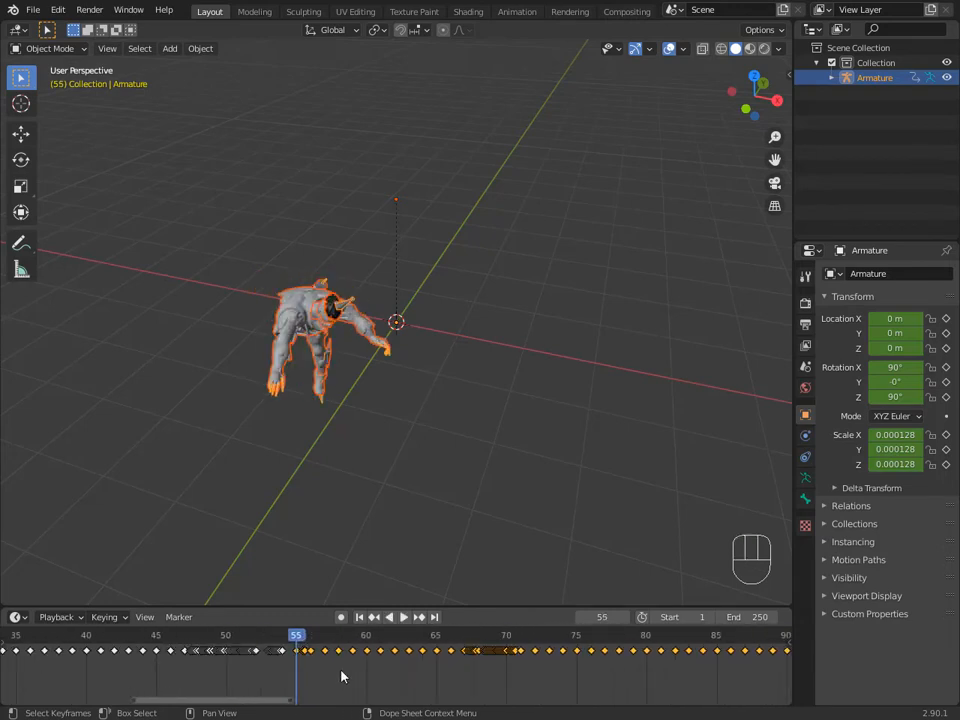
pyautogui.keyDown('shift'); pyautogui.moveTo(622, 686); pyautogui.dragTo(492, 690, button='middle'); pyautogui.keyUp('shift')
pyautogui.press('s')
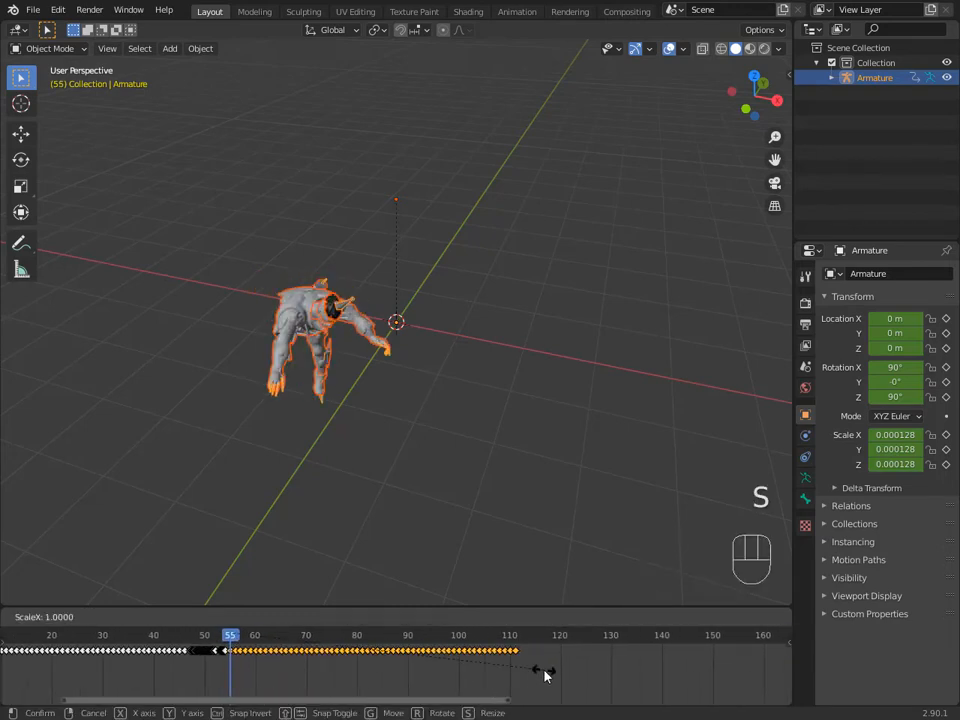
pyautogui.click(678, 673)
# - Play back the slowed motion, stretch the selected keyframes further from frame 56, and preview the result
pyautogui.press('space')
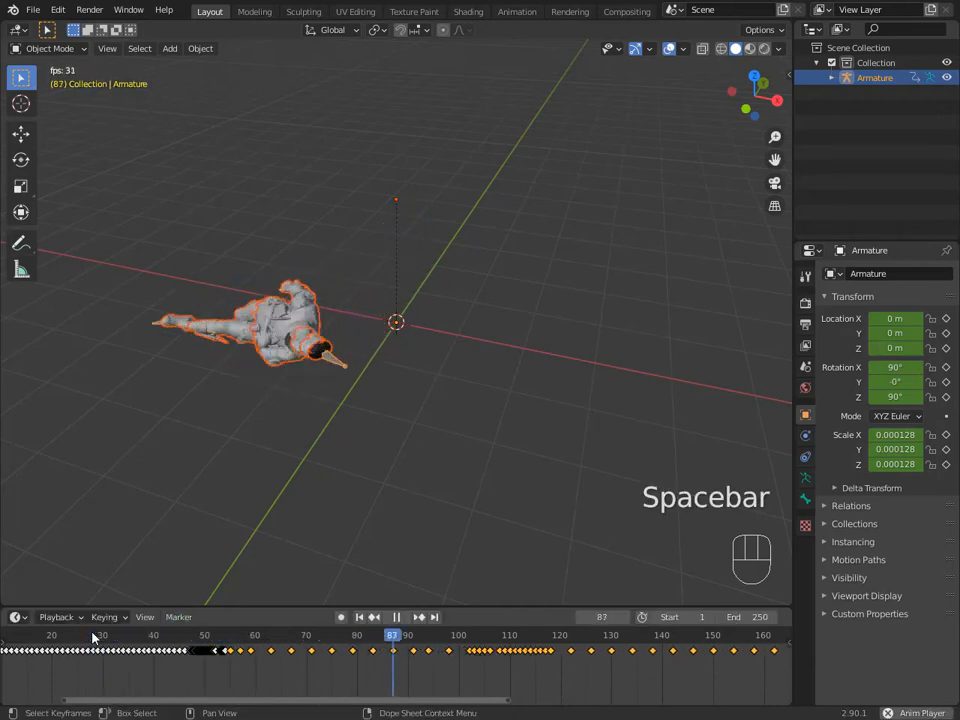
pyautogui.press('space')
pyautogui.click(232, 640)
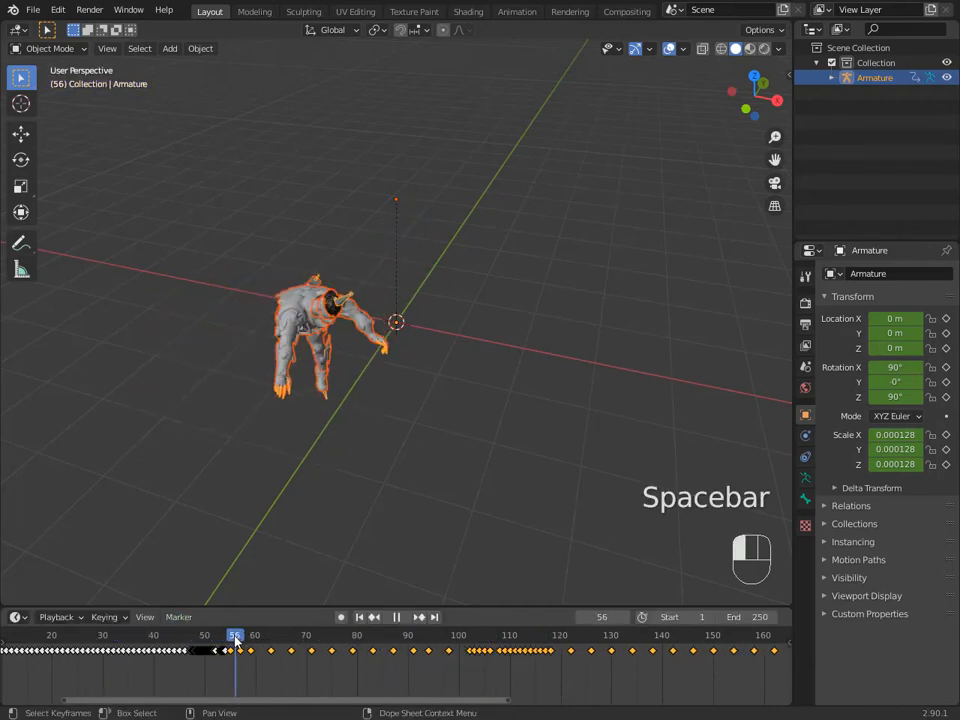
pyautogui.press('s')
pyautogui.click(508, 665)
pyautogui.press('space')
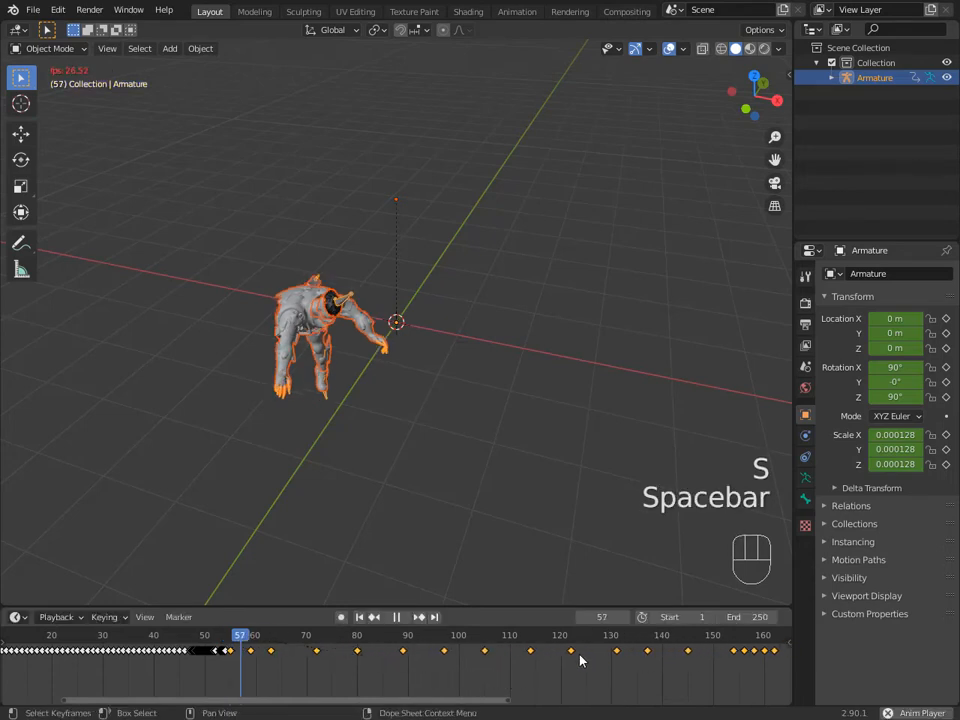
pyautogui.press('space')
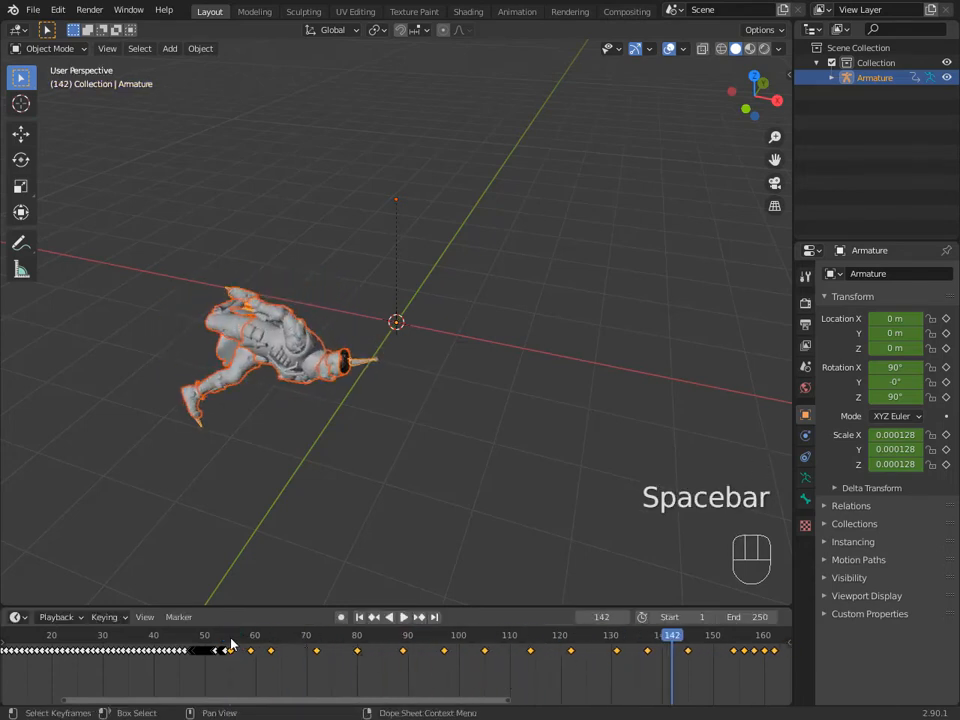
# - Stretch the selected keyframes once more from frame 55 and play the slow motion again
pyautogui.click(230, 640)
pyautogui.press('s')
pyautogui.click(381, 696)
pyautogui.press('space')
pyautogui.press('space')
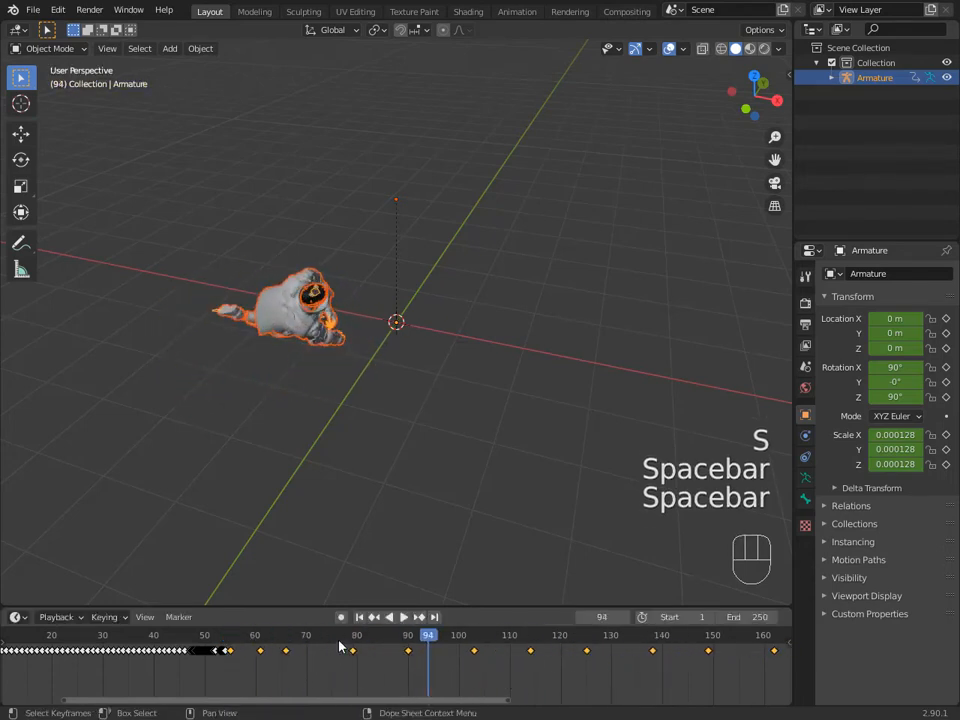
pyautogui.click(361, 618)
pyautogui.press('space')
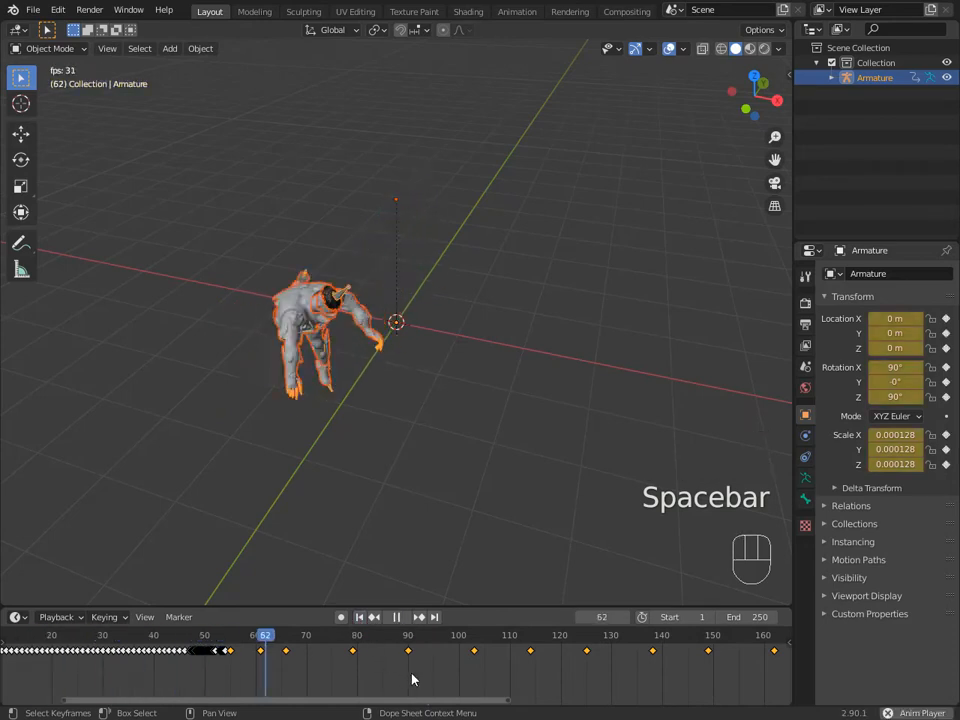
pyautogui.scroll(-5, 412, 680)
pyautogui.press('space')
# - At frame 194, select all keyframes from there onward, scale their timing from that frame, and preview the animation
pyautogui.moveTo(695, 677); pyautogui.dragTo(467, 662, button='middle')
pyautogui.scroll(-3, 467, 661)
pyautogui.moveTo(465, 638); pyautogui.dragTo(521, 643)
pyautogui.scroll(-8, 634, 673)
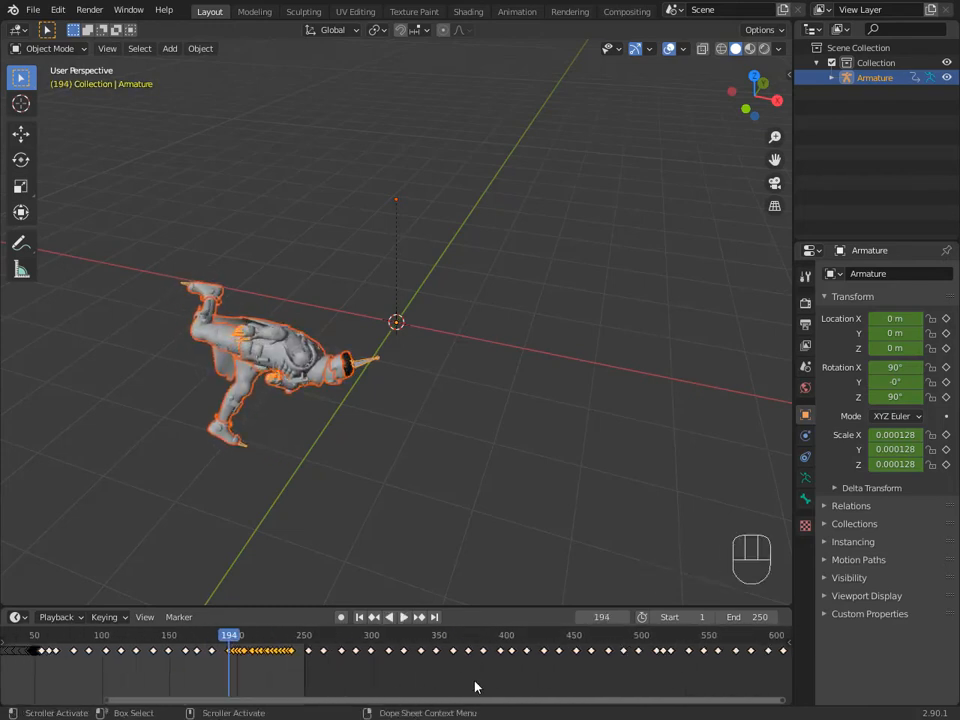
pyautogui.keyDown('shift'); pyautogui.moveTo(346, 681); pyautogui.dragTo(719, 645); pyautogui.keyUp('shift')
pyautogui.scroll(12, 478, 684)
pyautogui.press('s')
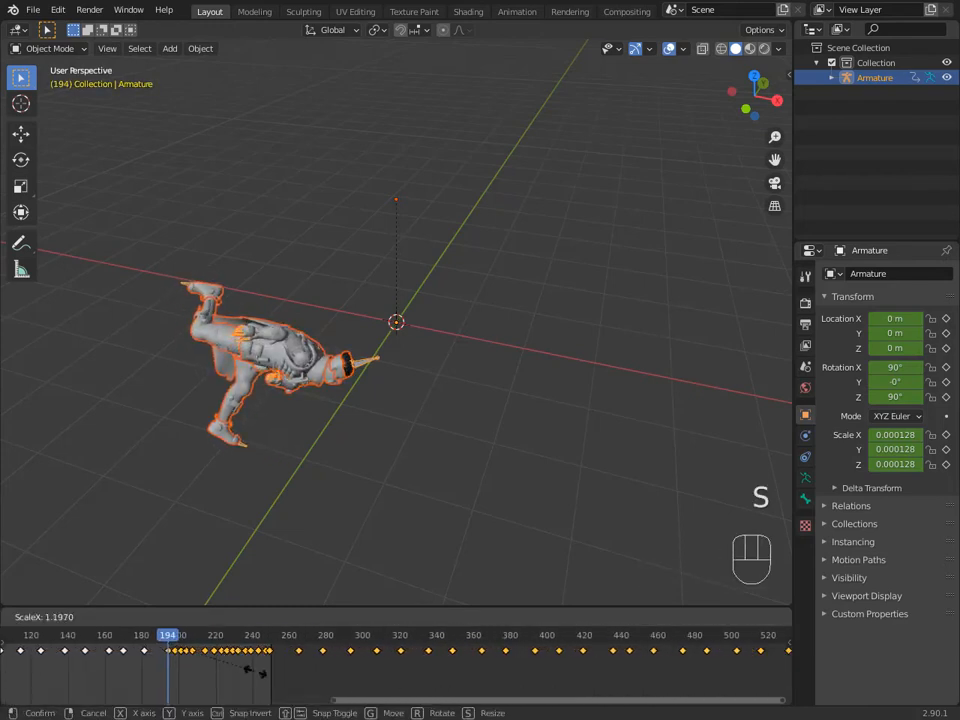
pyautogui.click(350, 690)
pyautogui.press('space')
pyautogui.press('space')
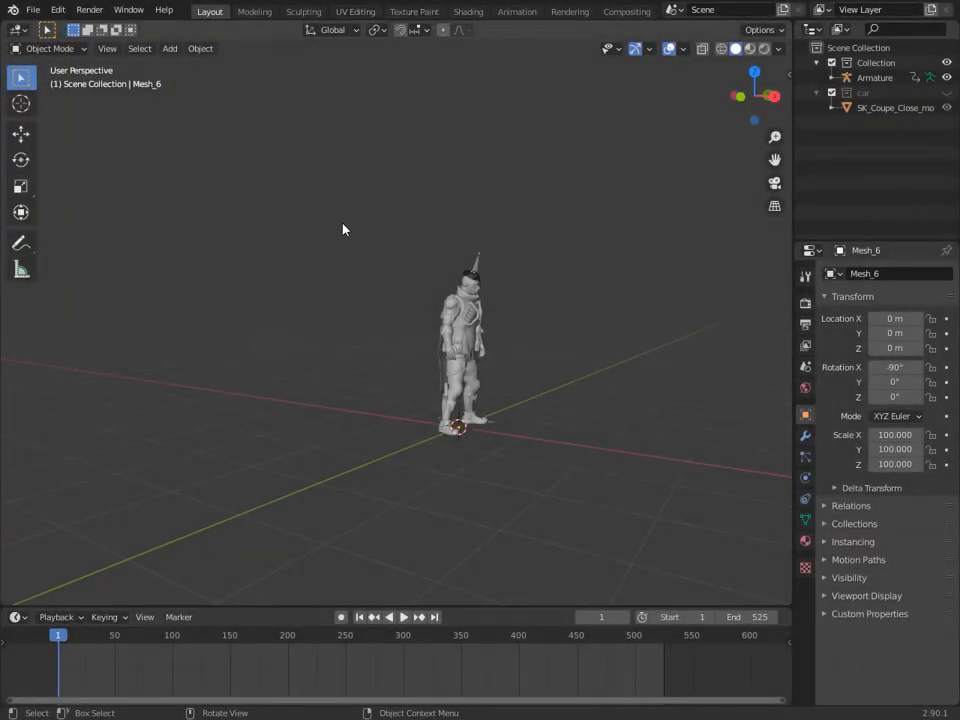
# - Add a camera to the scene, look through it and select it
pyautogui.hotkey('shift', 'a')
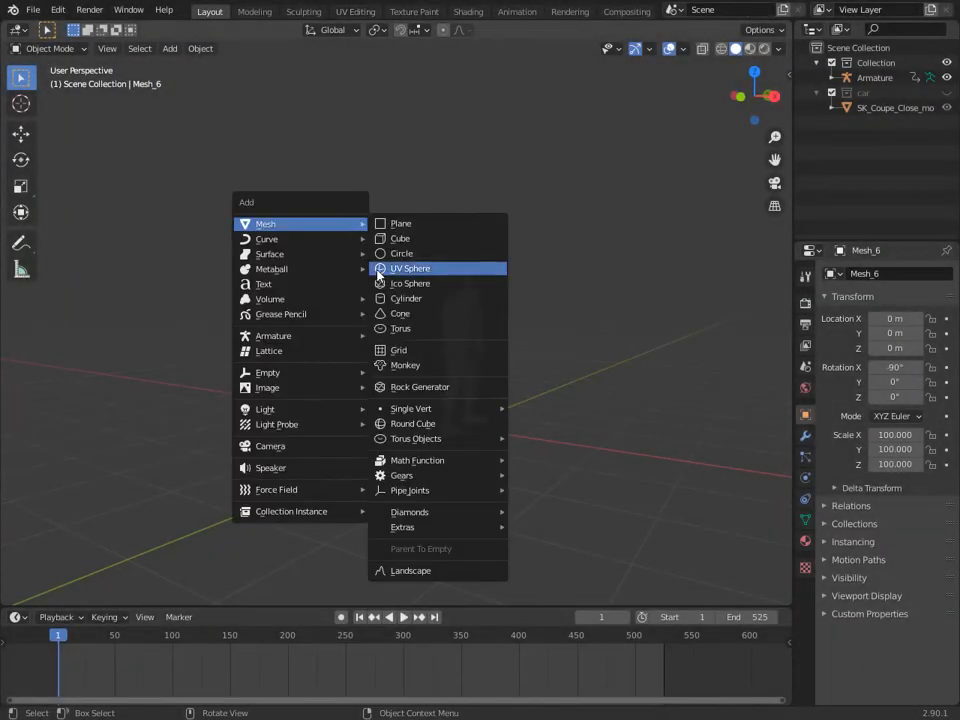
pyautogui.click(302, 447)
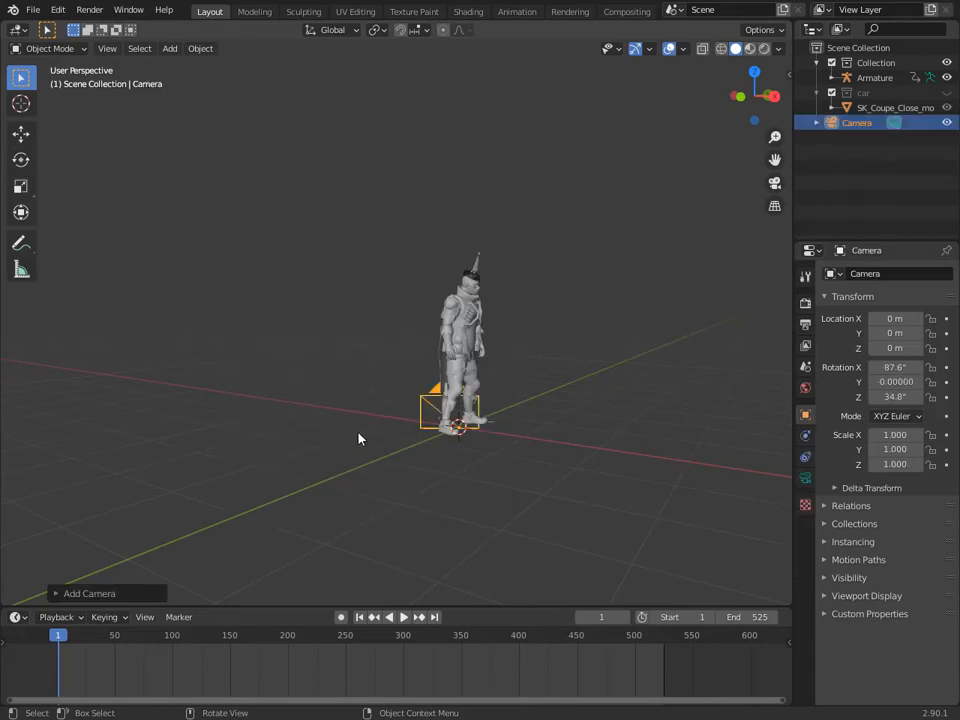
pyautogui.press('KP_0')
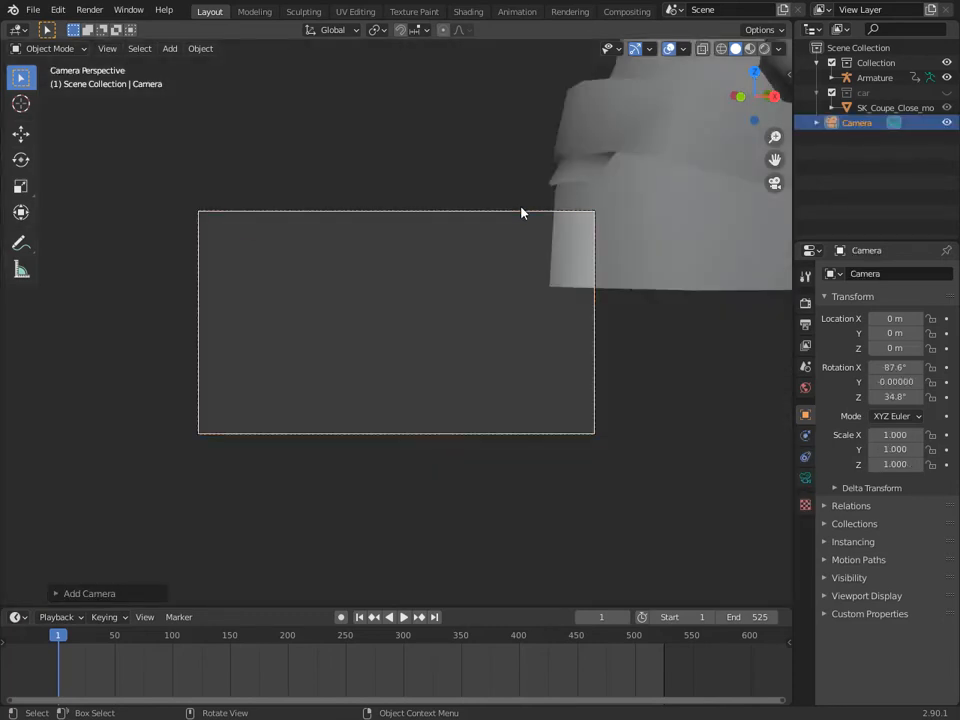
pyautogui.click(521, 211)
# - Lock the camera to the view so that navigating moves it, and enlarge the camera frame in the viewport
pyautogui.press('n')
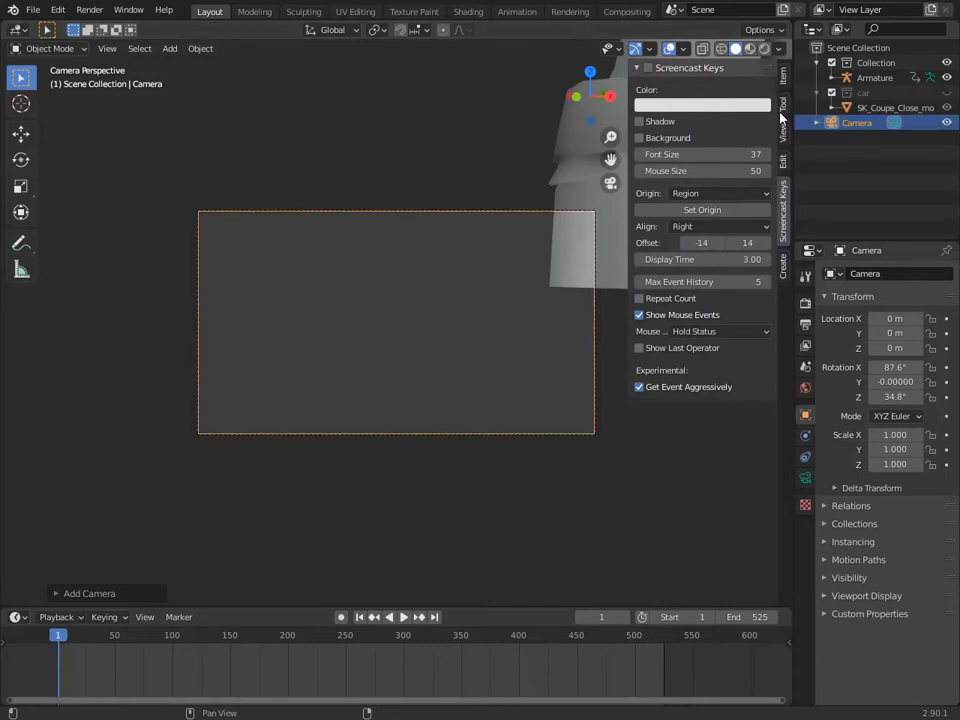
pyautogui.click(786, 154)
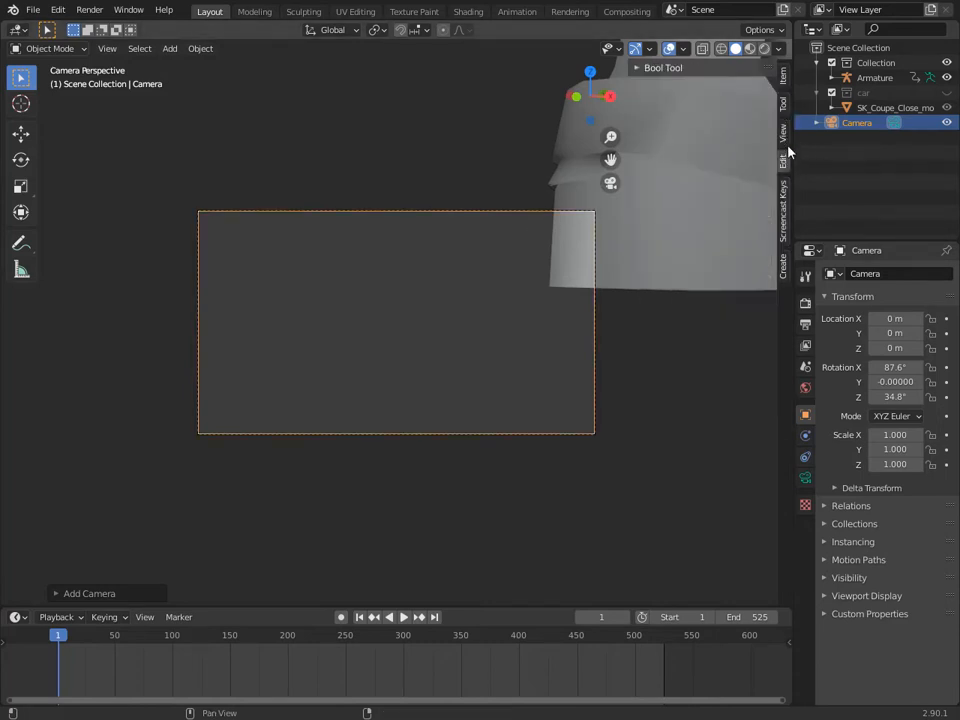
pyautogui.click(783, 134)
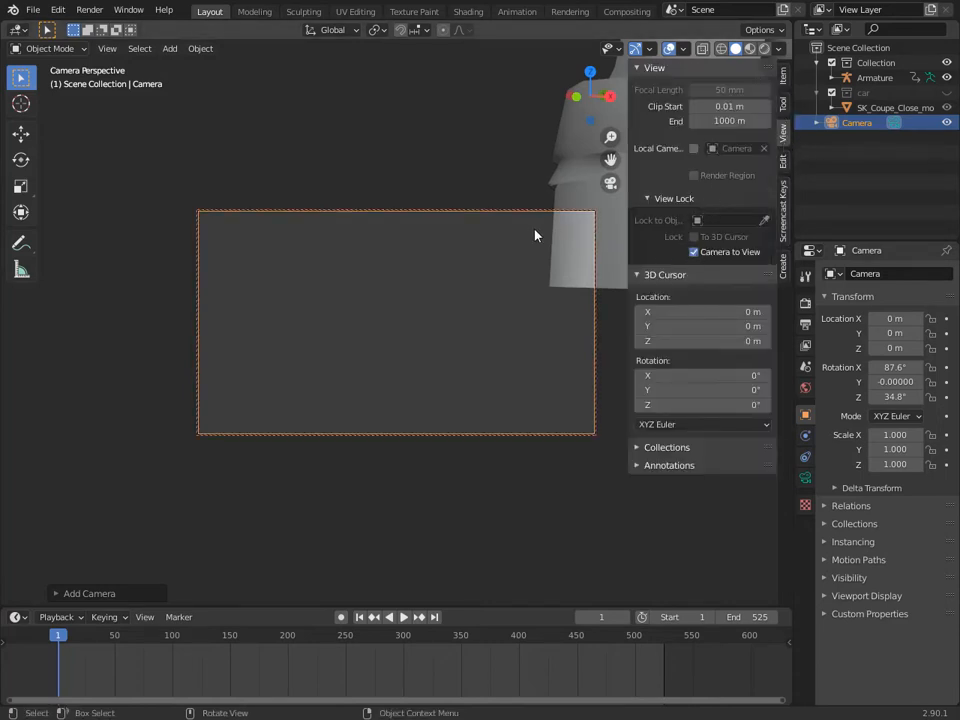
pyautogui.press('n')
pyautogui.press('n')
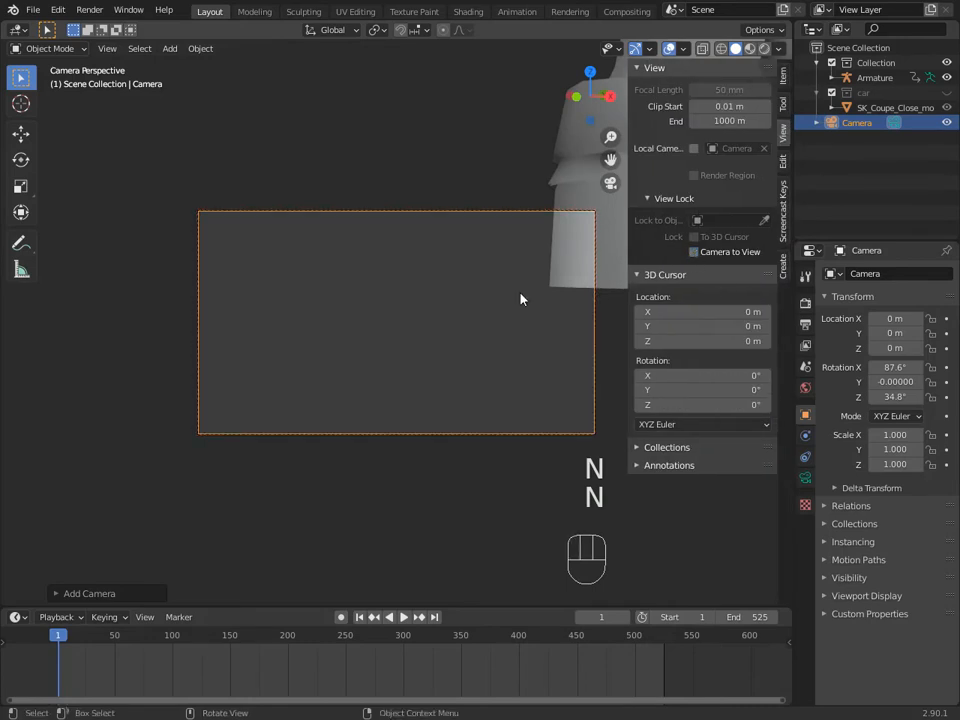
pyautogui.scroll(4, 520, 298)
pyautogui.scroll(-1, 542, 294)
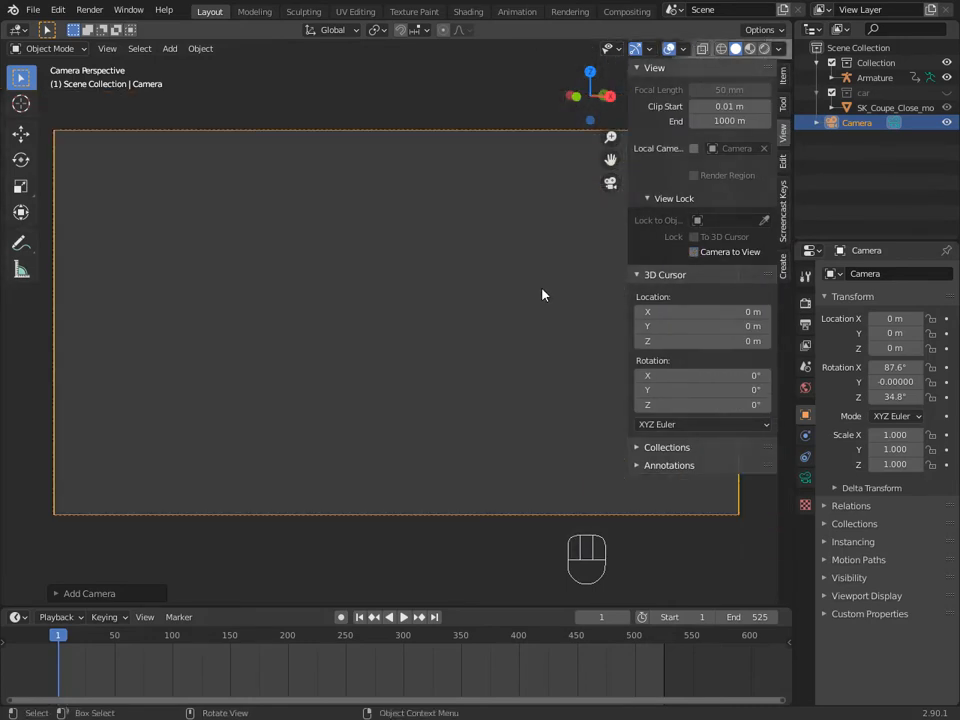
pyautogui.press('n')
pyautogui.press('n')
pyautogui.click(701, 256)
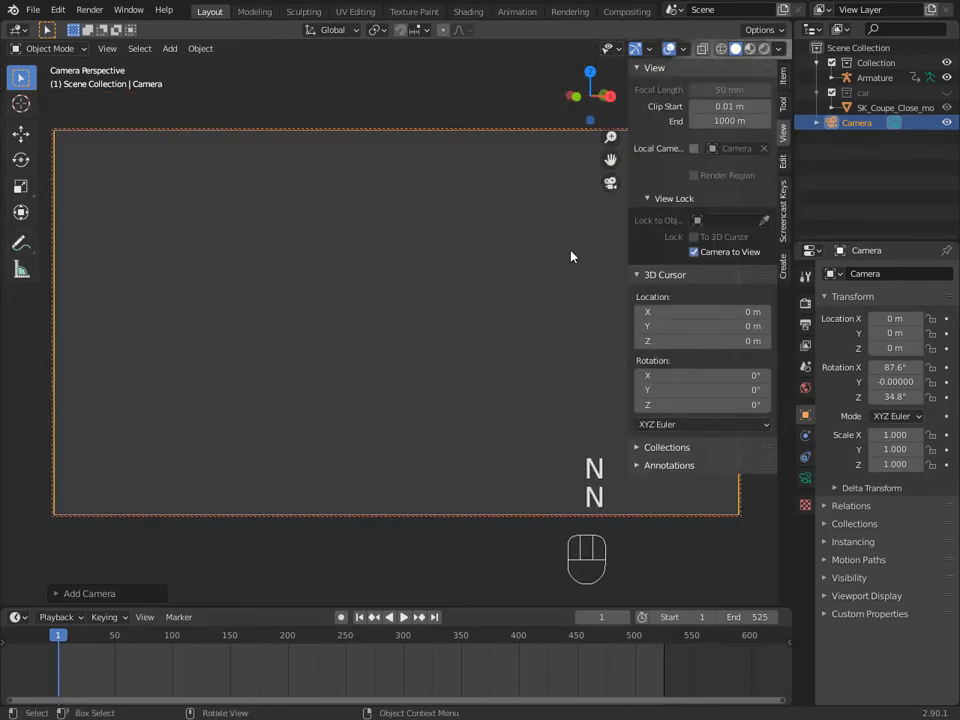
pyautogui.press('n')
# - Pull the camera back and raise it to about 4.11, -5.80, 1.38 m so the full character is framed
pyautogui.scroll(-2, 570, 255)
pyautogui.scroll(-5, 568, 253)
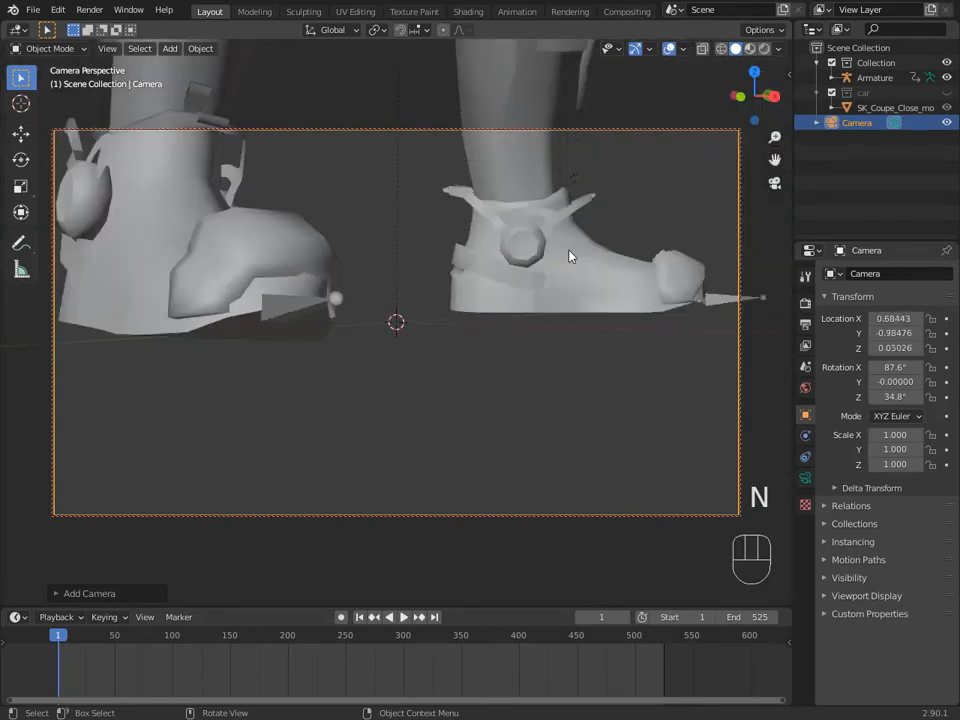
pyautogui.keyDown('shift'); pyautogui.moveTo(572, 231); pyautogui.dragTo(574, 346, button='middle'); pyautogui.keyUp('shift')
pyautogui.scroll(-3, 574, 344)
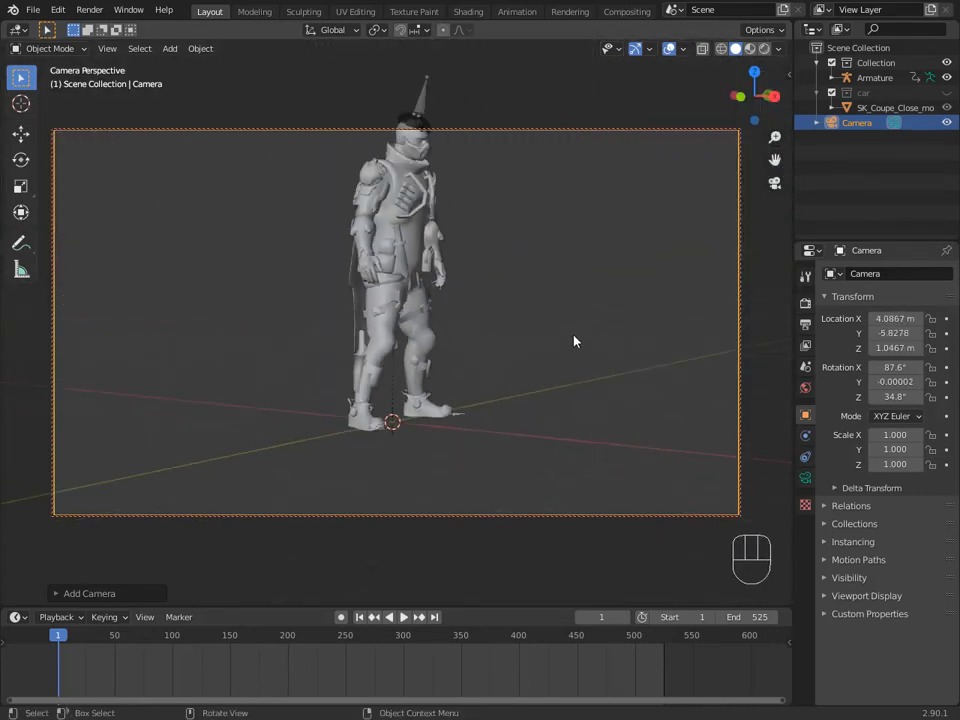
pyautogui.keyDown('shift'); pyautogui.moveTo(561, 298); pyautogui.dragTo(558, 359, button='middle'); pyautogui.keyUp('shift')
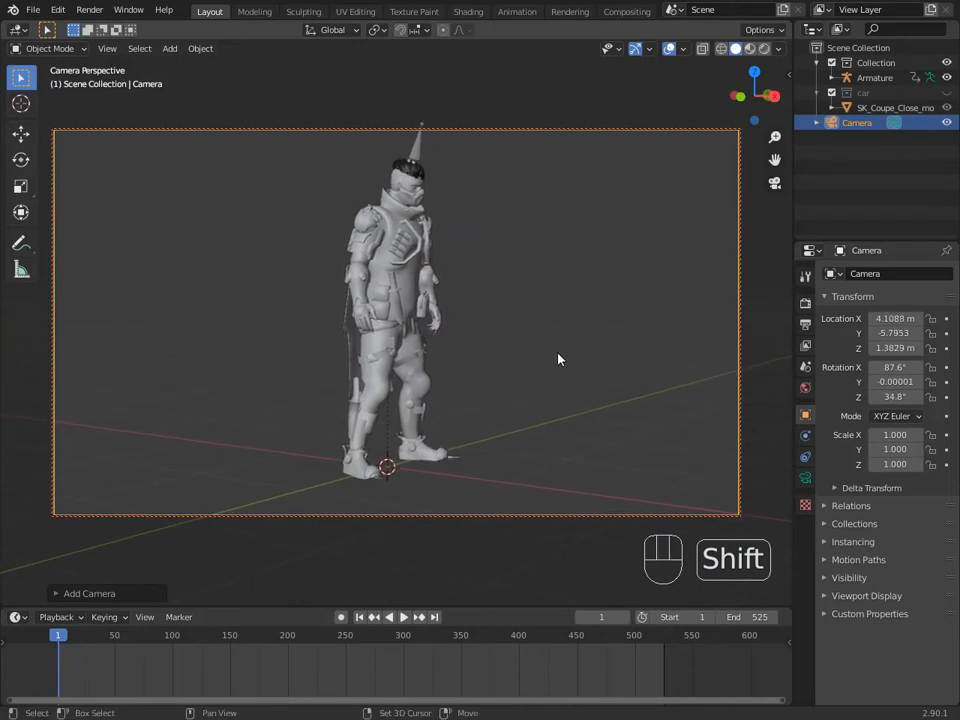
# - Enable auto keying and record a frame 1 camera view at about 4.20, -5.33, 1.20 m, rotated 88.8° in X and 38° in Z
pyautogui.click(341, 617)
pyautogui.scroll(3, 548, 465)
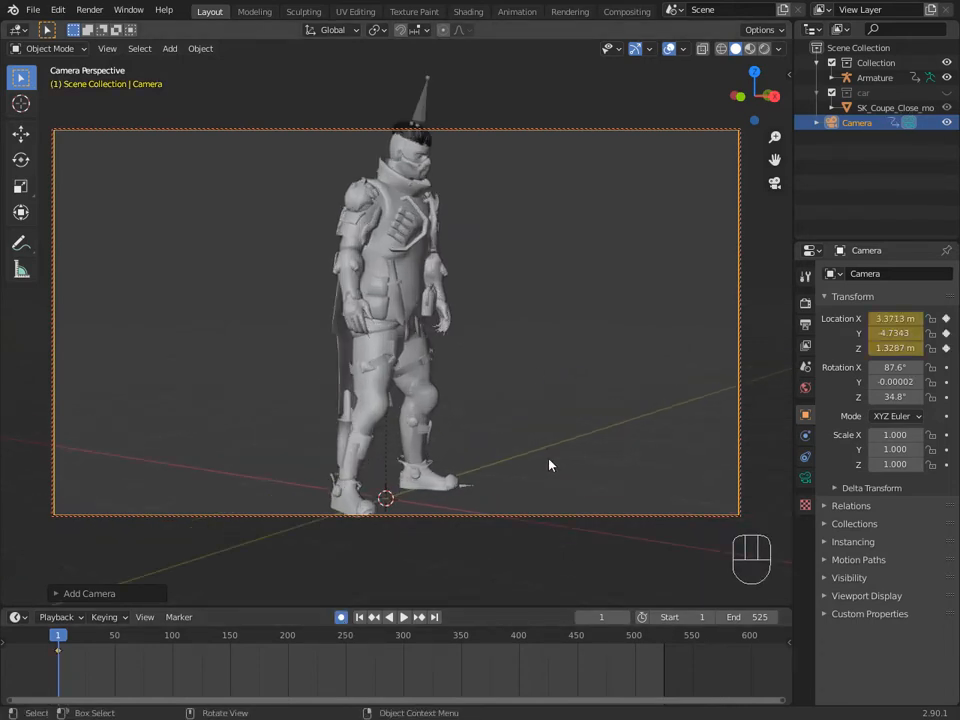
pyautogui.keyDown('shift'); pyautogui.moveTo(551, 463); pyautogui.dragTo(573, 464, button='middle'); pyautogui.keyUp('shift')
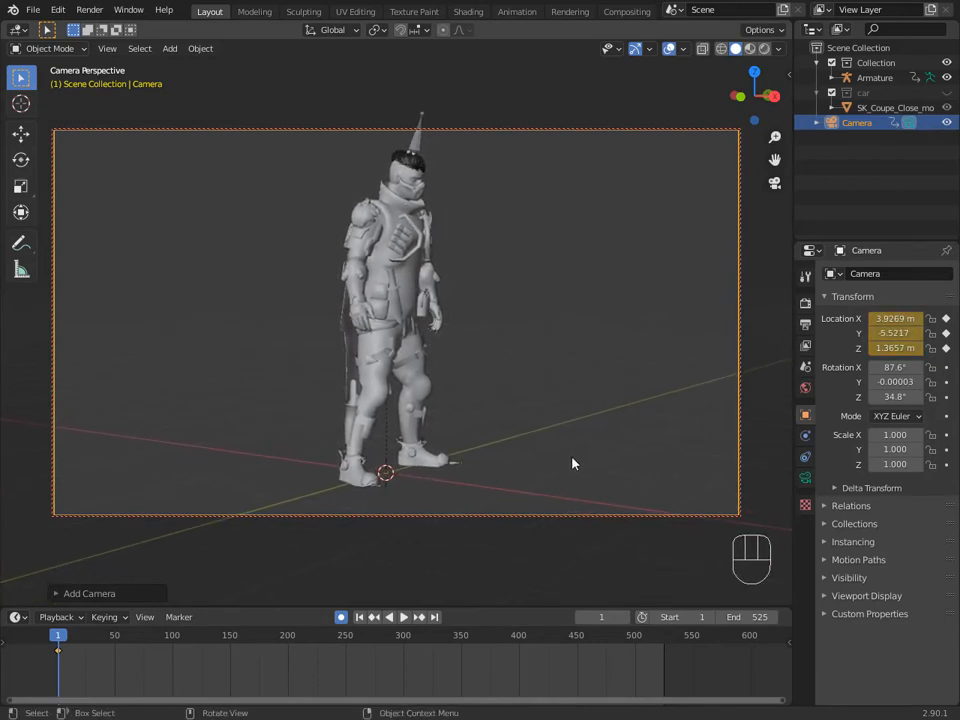
pyautogui.moveTo(572, 457); pyautogui.dragTo(560, 439, button='middle')
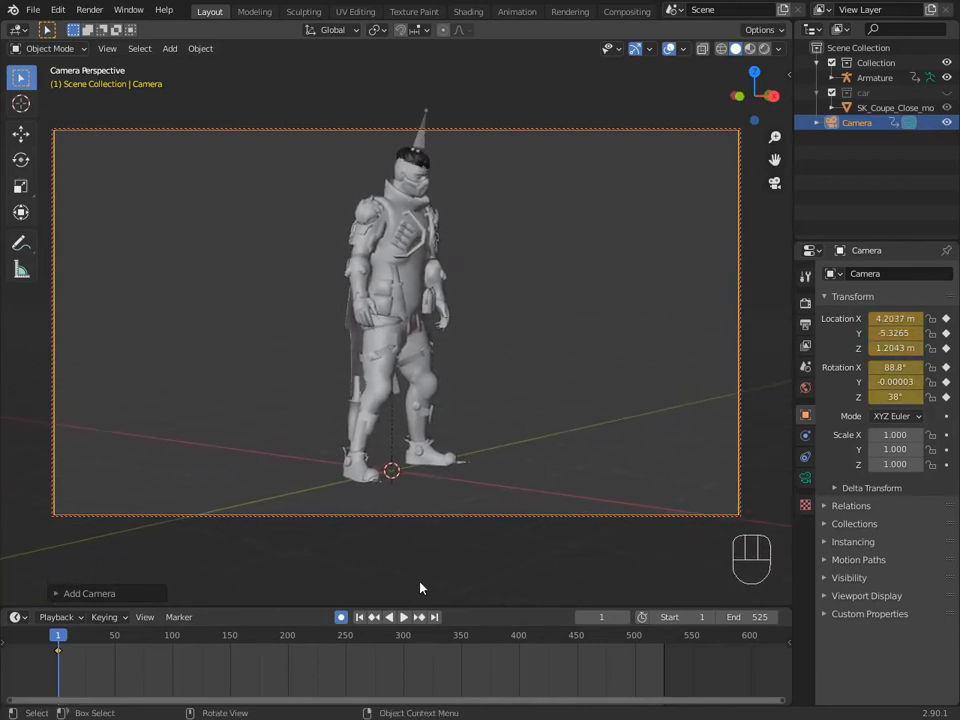
# - Reframe the moving character, delete the camera keyframe at frame 30, and record the adjusted camera view at frame 50
pyautogui.moveTo(57, 638); pyautogui.dragTo(92, 635)
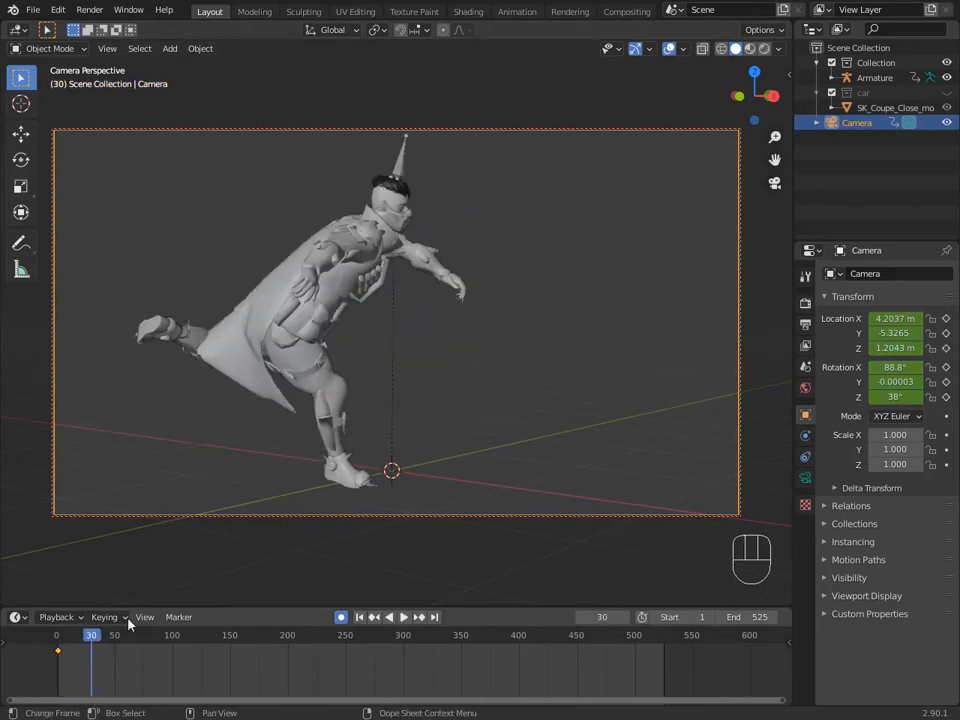
pyautogui.keyDown('shift'); pyautogui.moveTo(285, 473); pyautogui.dragTo(362, 455, button='middle'); pyautogui.keyUp('shift')
pyautogui.keyDown('shift'); pyautogui.moveTo(362, 455); pyautogui.dragTo(391, 455, button='middle'); pyautogui.keyUp('shift')
pyautogui.moveTo(92, 636); pyautogui.dragTo(115, 637)
pyautogui.click(92, 651)
pyautogui.press('x')
pyautogui.click(116, 662)
pyautogui.moveTo(268, 536); pyautogui.dragTo(439, 508, button='middle')
pyautogui.keyDown('ctrl'); pyautogui.moveTo(439, 508); pyautogui.dragTo(437, 493, button='middle'); pyautogui.keyUp('ctrl')
# - Play the shot from frame 1, stop at frame 99, and reframe the character to record a camera keyframe there
pyautogui.click(359, 617)
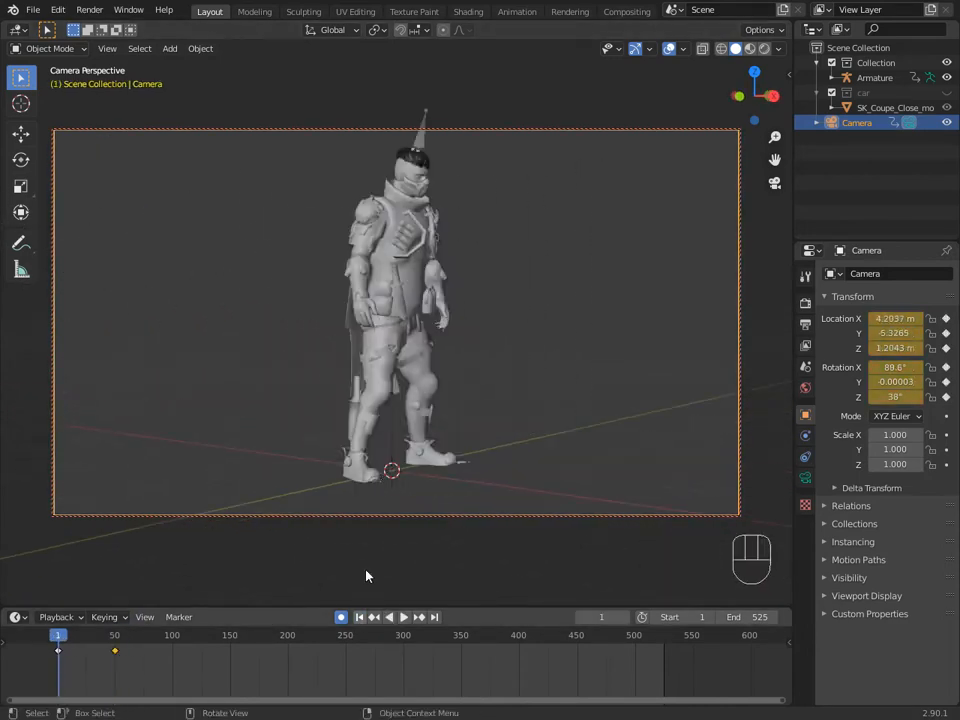
pyautogui.press('space')
pyautogui.click(172, 641)
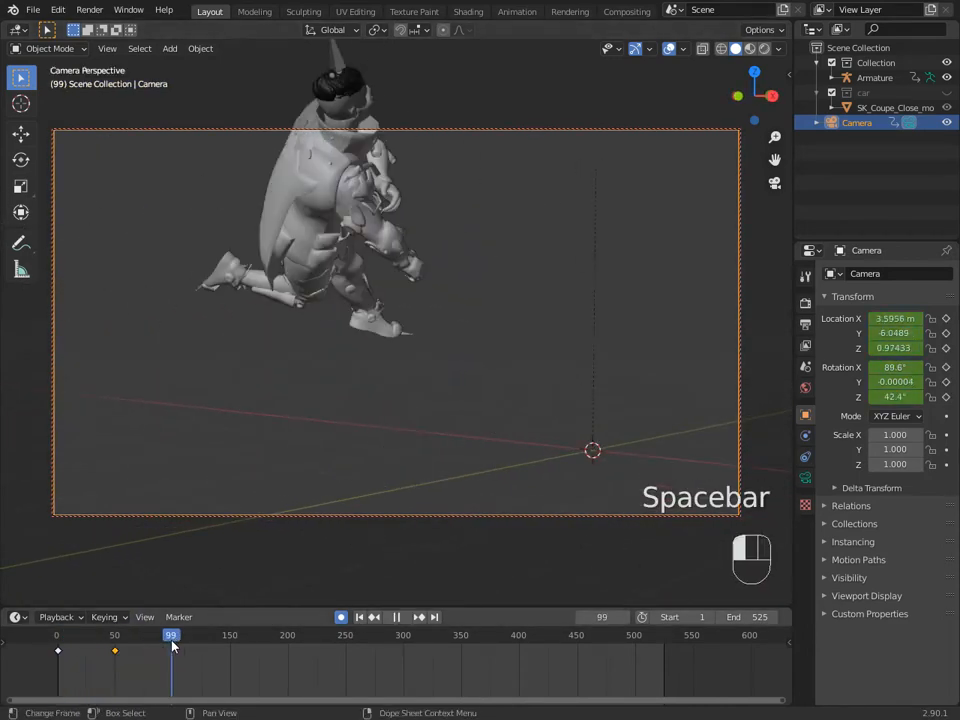
pyautogui.press('space')
pyautogui.moveTo(270, 493); pyautogui.dragTo(290, 499, button='middle')
pyautogui.keyDown('shift'); pyautogui.moveTo(326, 468); pyautogui.dragTo(312, 501, button='middle'); pyautogui.keyUp('shift')
# - Orbit the camera around the character at about frame 150 to record a keyframe, and replay the shot from the start
pyautogui.press('space')
pyautogui.click(231, 637)
pyautogui.press('space')
pyautogui.moveTo(312, 501); pyautogui.dragTo(358, 498, button='middle')
pyautogui.moveTo(276, 637); pyautogui.dragTo(57, 637)
pyautogui.press('space')
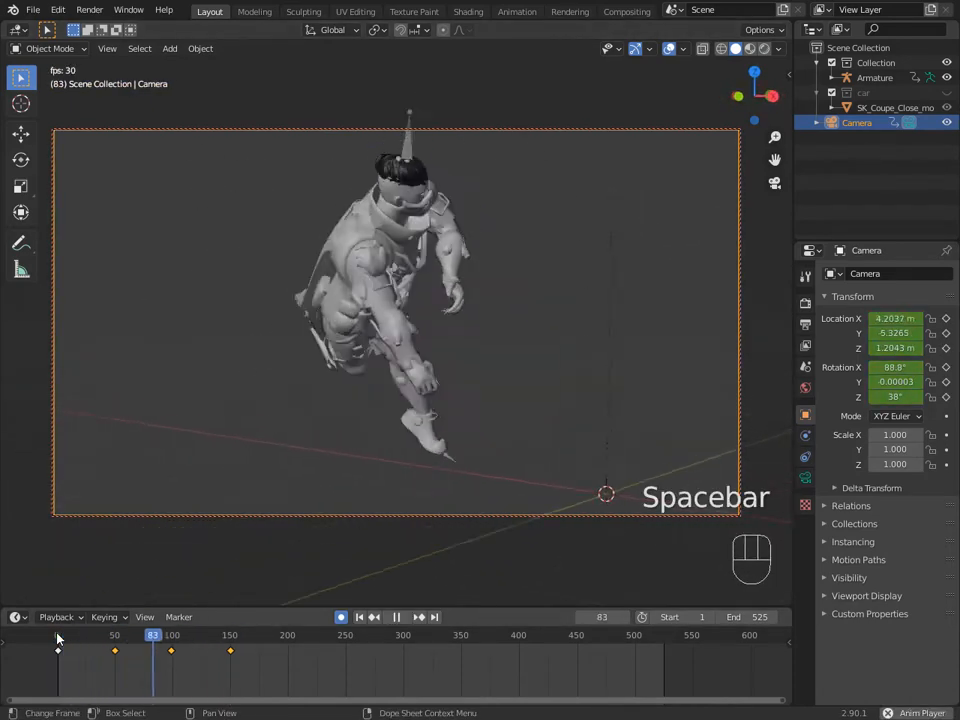
# - Move the camera keyframe at frame 150 to frame 250 and replay the shot from the start
pyautogui.press('space')
pyautogui.press('g')
pyautogui.click(257, 651)
pyautogui.press('space')
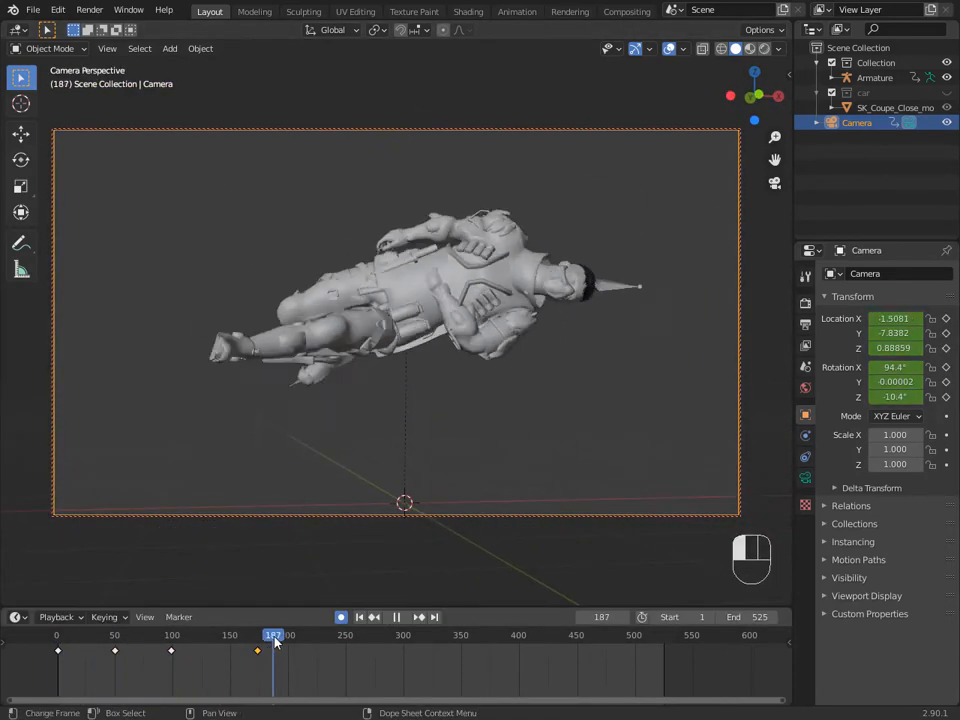
pyautogui.moveTo(361, 637); pyautogui.dragTo(345, 639)
pyautogui.press('space')
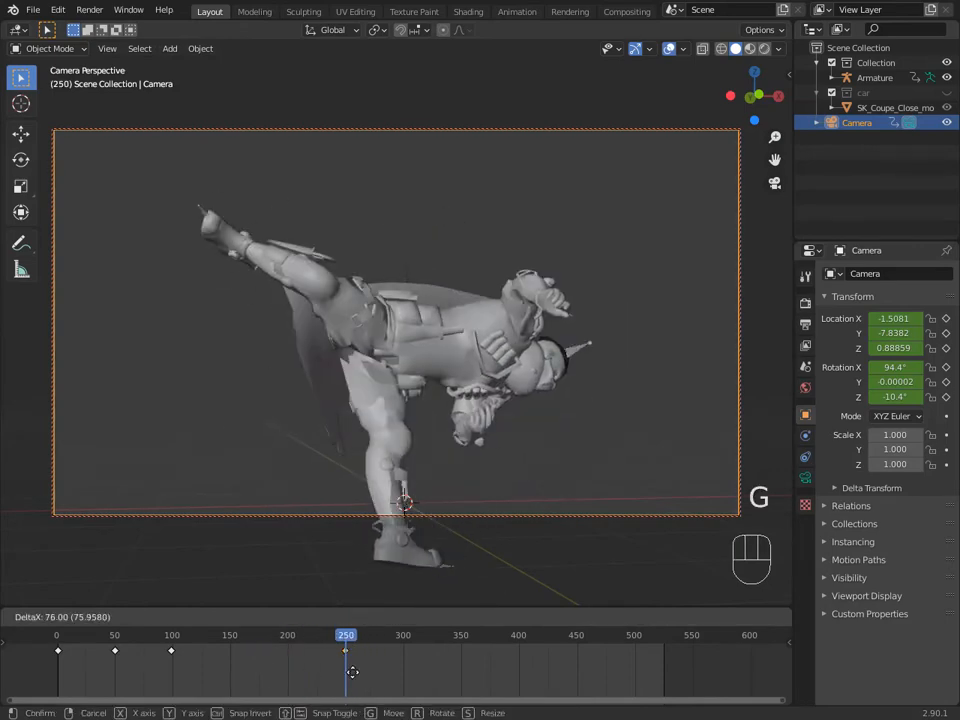
pyautogui.click(352, 672)
pyautogui.click(58, 637)
pyautogui.press('space')
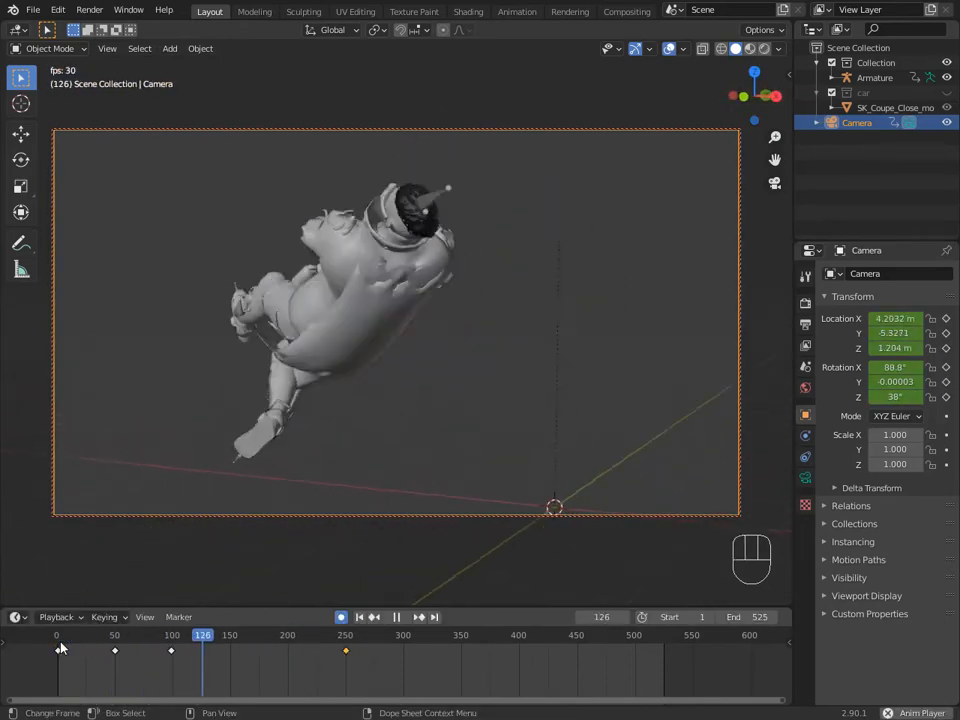
# - Record a pulled-back camera view at about frame 254, at about -2.51, -14.18, 1.12 m, rotated 89.6° in X and -10° in Z
pyautogui.press('space')
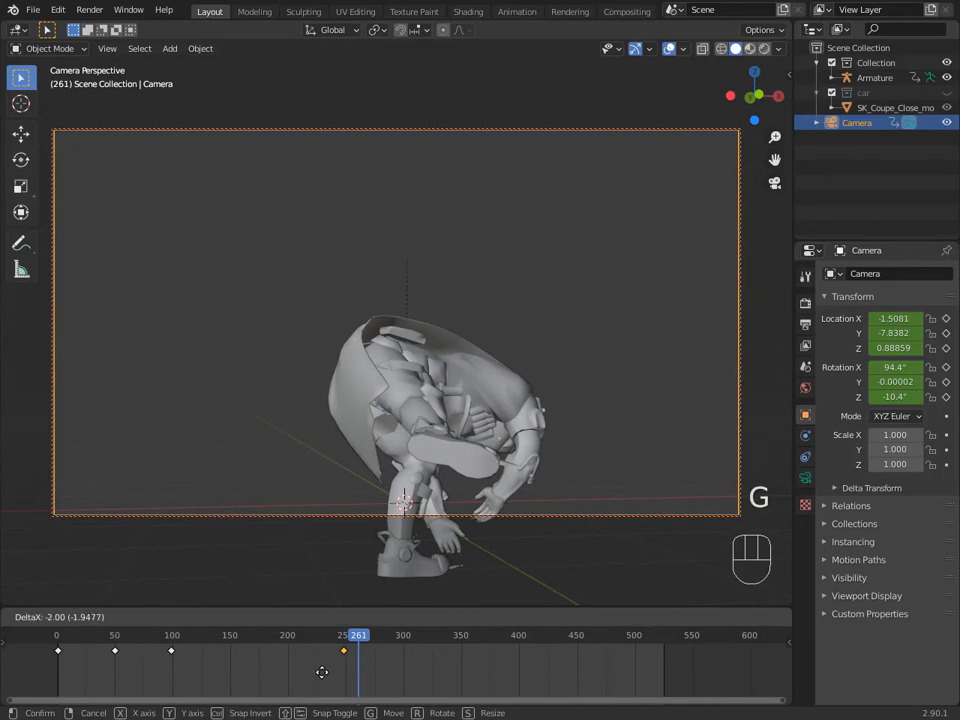
pyautogui.click(324, 672)
pyautogui.moveTo(346, 641)
pyautogui.mouseDown()
pyautogui.moveTo(359, 645)
pyautogui.moveTo(350, 640)
pyautogui.mouseUp()
pyautogui.keyDown('ctrl'); pyautogui.moveTo(408, 445); pyautogui.dragTo(413, 540, button='middle'); pyautogui.keyUp('ctrl')
pyautogui.moveTo(430, 478); pyautogui.dragTo(431, 490, button='middle')
pyautogui.keyDown('shift'); pyautogui.moveTo(440, 486); pyautogui.dragTo(439, 442, button='middle'); pyautogui.keyUp('shift')
# - Bring the camera close to the standing character at frame 300 to record a keyframe at about -2.21, -7.56, 1.55 m
pyautogui.moveTo(348, 636); pyautogui.dragTo(402, 637)
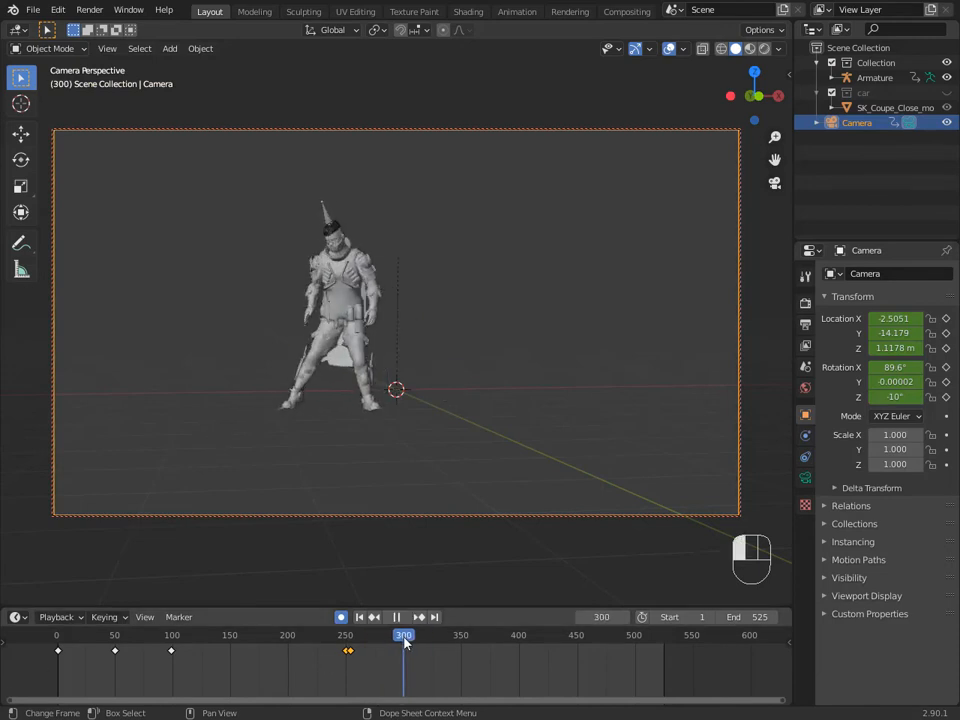
pyautogui.keyDown('ctrl'); pyautogui.moveTo(372, 440); pyautogui.dragTo(340, 332, button='middle'); pyautogui.keyUp('ctrl')
pyautogui.press('space')
pyautogui.click(334, 336)
pyautogui.press('space')
pyautogui.press('space')
pyautogui.press('space')
pyautogui.click(414, 517)
pyautogui.moveTo(424, 638); pyautogui.dragTo(404, 640)
pyautogui.keyDown('shift'); pyautogui.moveTo(355, 448); pyautogui.dragTo(452, 497, button='middle'); pyautogui.keyUp('shift')
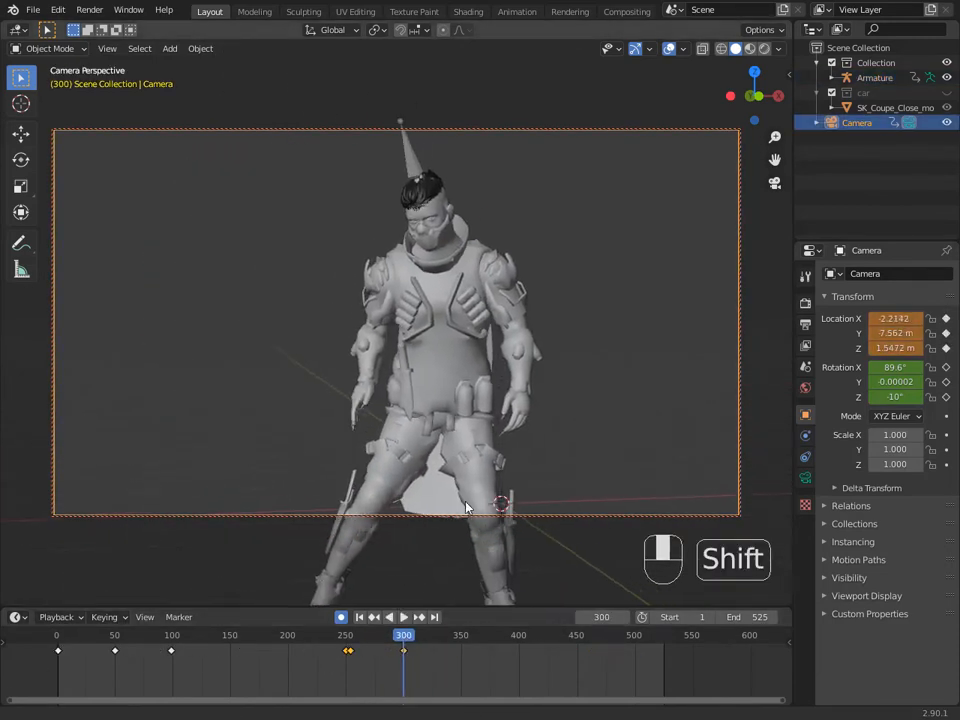
pyautogui.keyDown('shift'); pyautogui.moveTo(452, 497); pyautogui.dragTo(446, 492, button='middle'); pyautogui.keyUp('shift')
# - Review the motion from about frame 100 and reframe the character at about frames 150 and 200 to record camera keyframes
pyautogui.moveTo(373, 641); pyautogui.dragTo(175, 639)
pyautogui.press('space')
pyautogui.press('space')
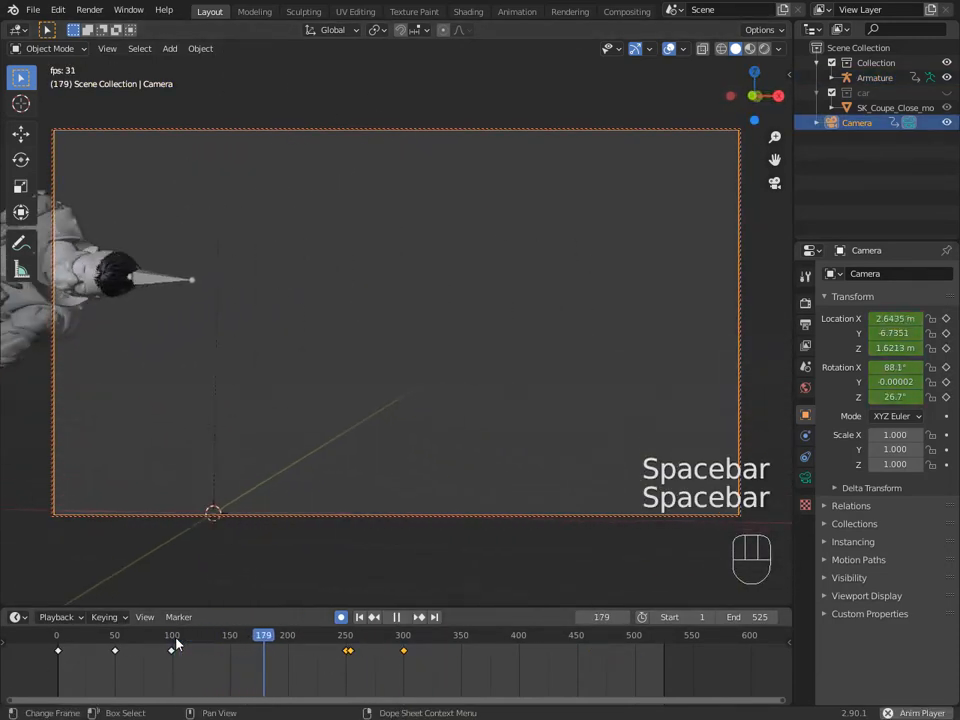
pyautogui.press('space')
pyautogui.moveTo(246, 638); pyautogui.dragTo(231, 638)
pyautogui.moveTo(380, 500); pyautogui.dragTo(430, 505, button='middle')
pyautogui.keyDown('shift'); pyautogui.moveTo(430, 505); pyautogui.dragTo(465, 506, button='middle'); pyautogui.keyUp('shift')
pyautogui.moveTo(276, 638)
pyautogui.mouseDown()
pyautogui.moveTo(252, 636)
pyautogui.moveTo(289, 637)
pyautogui.mouseUp()
pyautogui.keyDown('shift'); pyautogui.moveTo(388, 540); pyautogui.dragTo(482, 542, button='middle'); pyautogui.keyUp('shift')
# - Replay the shot, move the frame 300 camera keyframe to about frame 313, and duplicate the frame 254 keyframe to frame 300
pyautogui.moveTo(312, 633); pyautogui.dragTo(73, 634)
pyautogui.press('space')
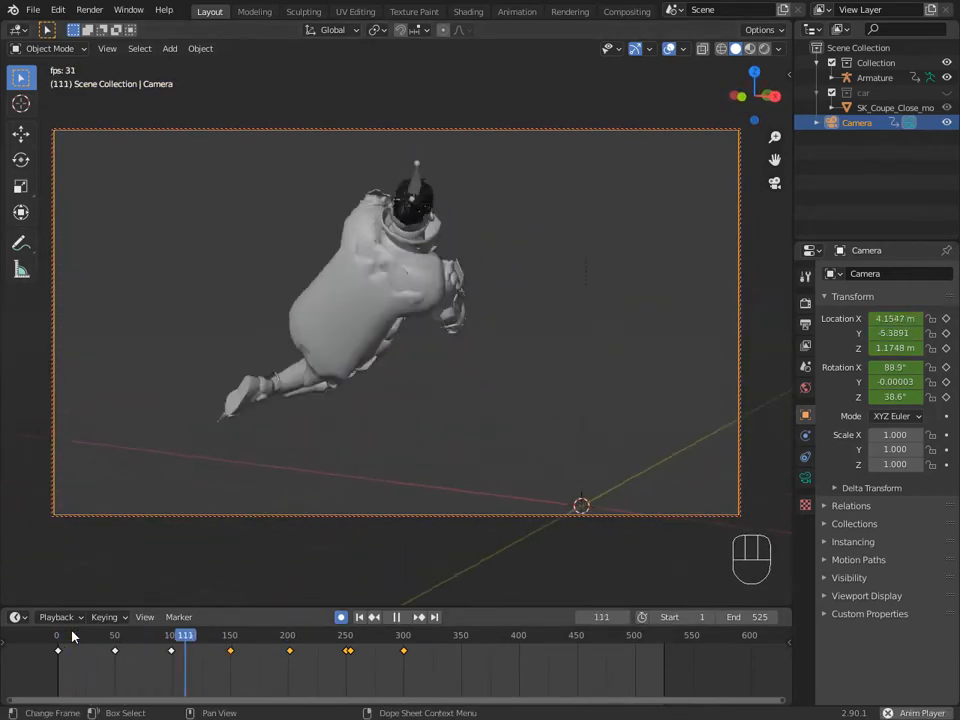
pyautogui.press('space')
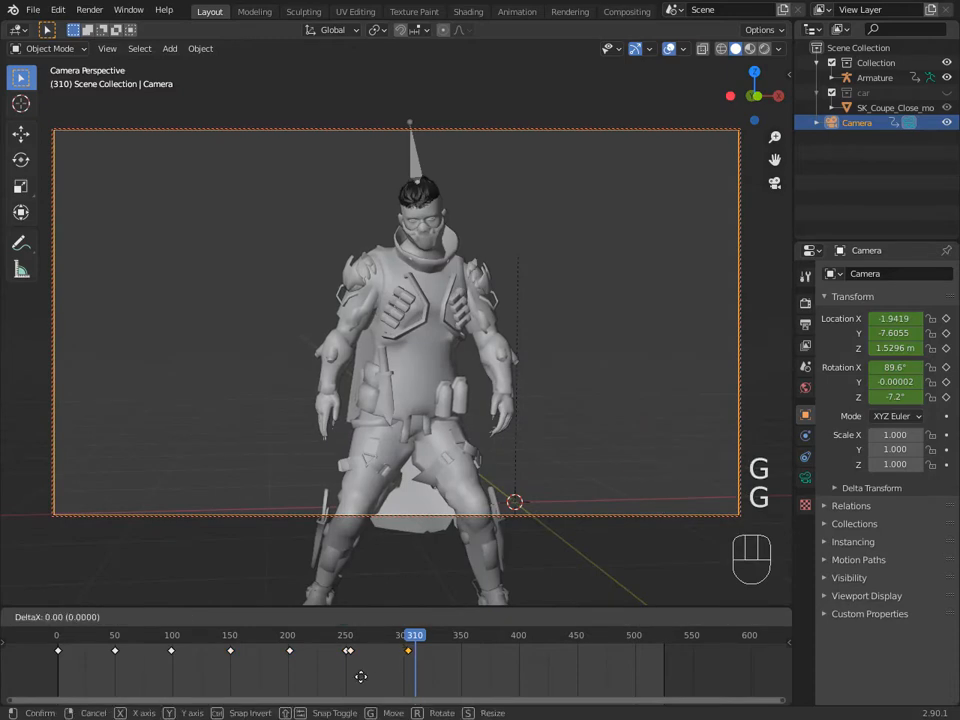
pyautogui.click(371, 677)
pyautogui.moveTo(414, 637); pyautogui.dragTo(404, 640)
pyautogui.click(351, 651)
pyautogui.hotkey('shift', 'd')
pyautogui.click(433, 672)
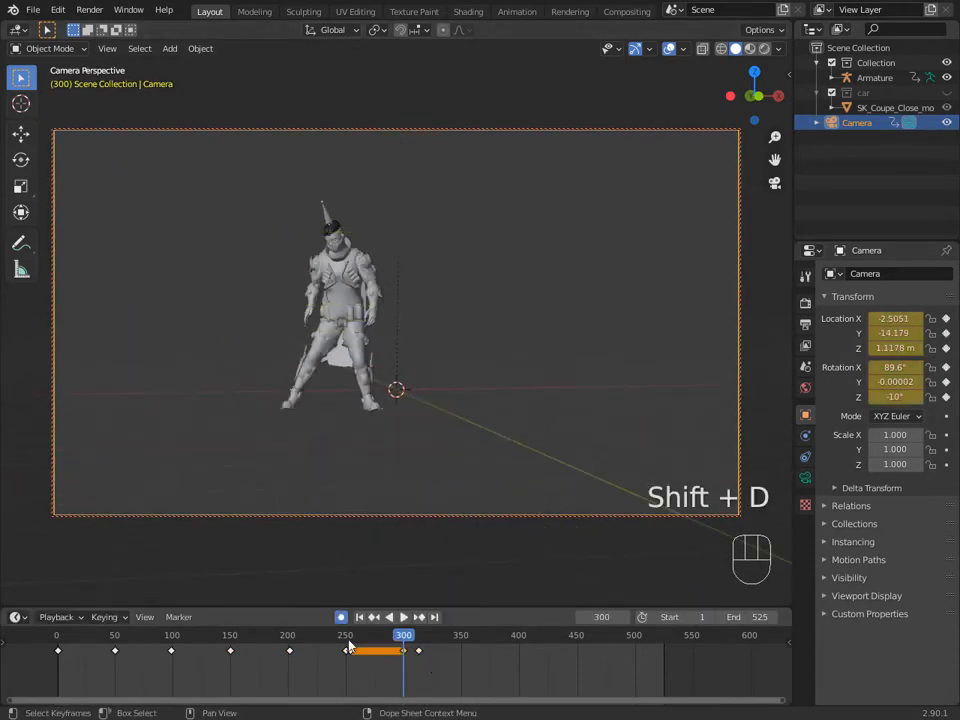
# - Delete the duplicated keyframe at frame 300 and record a pulled-back camera position at frame 301, about -2.47, -11.98, 1.55 m
pyautogui.click(332, 635)
pyautogui.press('space')
pyautogui.press('space')
pyautogui.press('x')
pyautogui.click(394, 677)
pyautogui.keyDown('ctrl'); pyautogui.moveTo(482, 474); pyautogui.dragTo(452, 523, button='middle'); pyautogui.keyUp('ctrl')
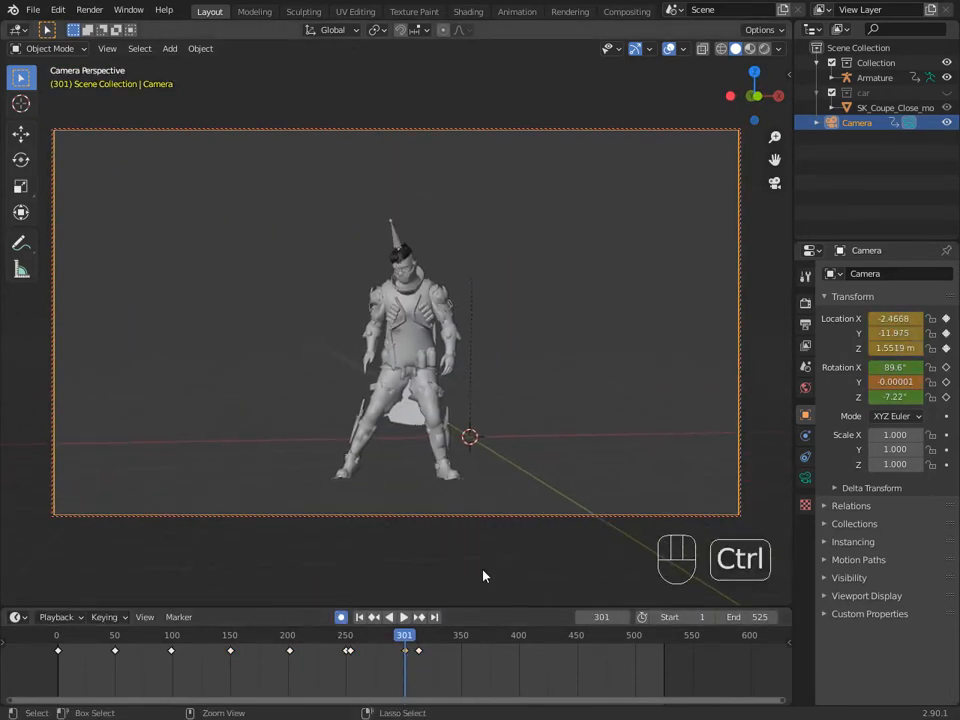
# - Move the camera keyframe at frame 250 back to about frame 244 and replay that part of the shot
pyautogui.moveTo(385, 637); pyautogui.dragTo(351, 637)
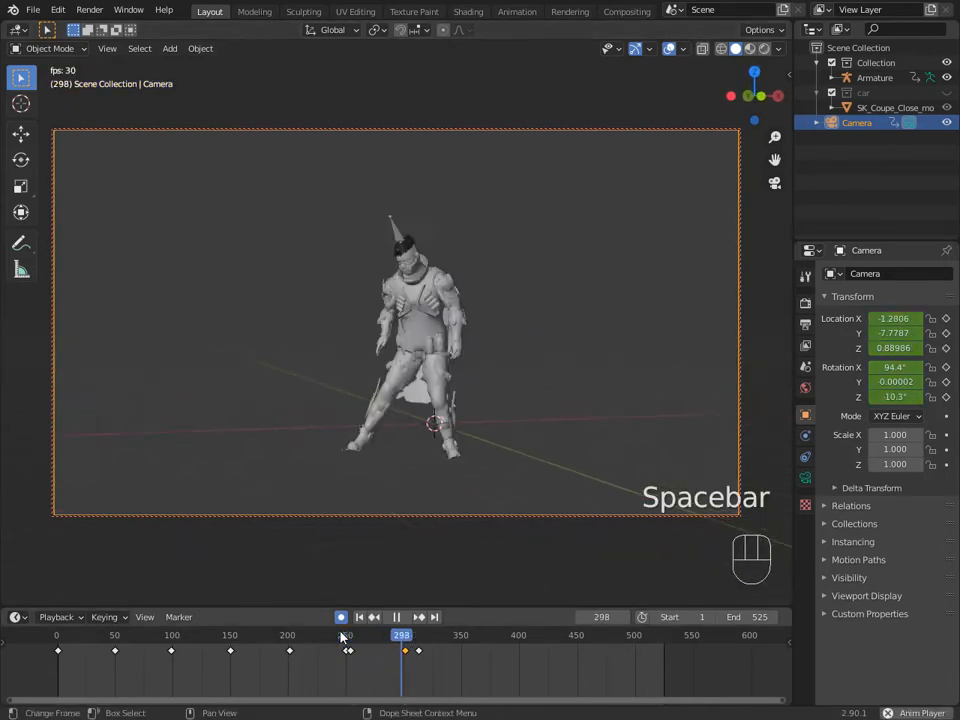
pyautogui.press('space')
pyautogui.press('g')
pyautogui.click(344, 674)
pyautogui.click(319, 637)
pyautogui.press('space')
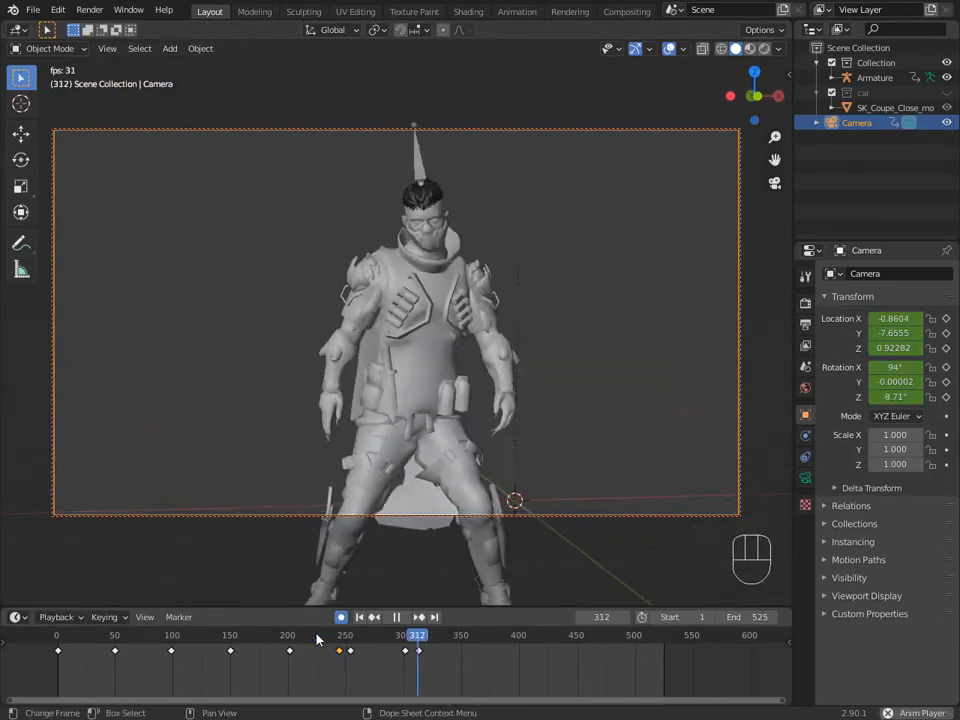
# - Move the last camera keyframe to frame 311 and replay the final camera move
pyautogui.press('space')
pyautogui.press('space')
pyautogui.press('space')
pyautogui.click(420, 653)
pyautogui.click(421, 672)
pyautogui.click(388, 637)
pyautogui.press('space')
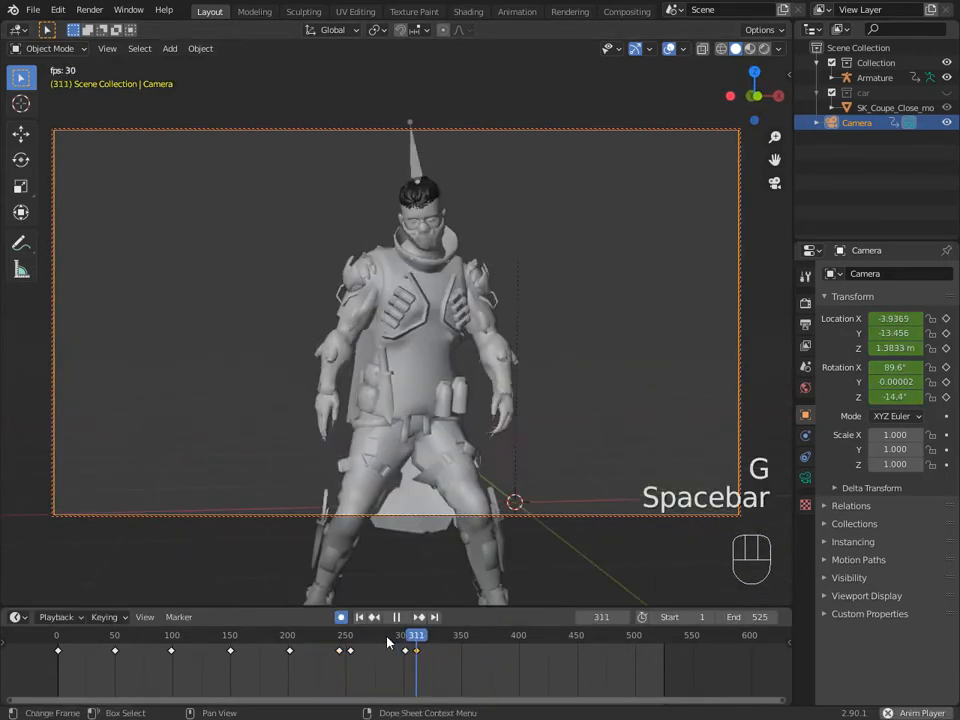
pyautogui.press('space')
# - Split the 3D viewport horizontally and open the Graph Editor with its sidebar in the lower area
pyautogui.moveTo(785, 574); pyautogui.dragTo(792, 630)
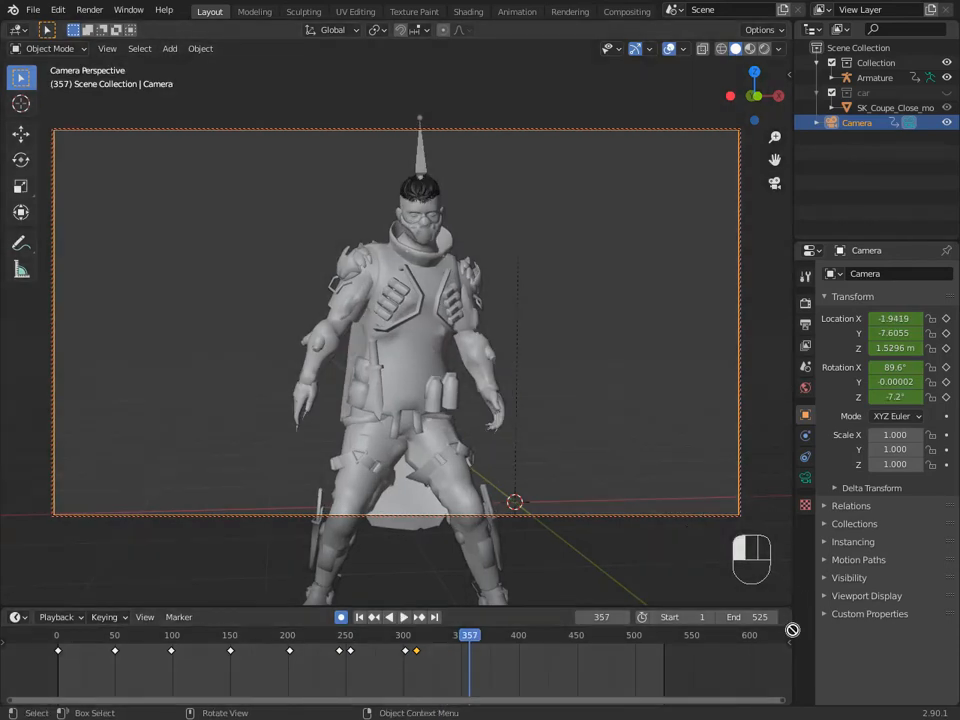
pyautogui.moveTo(771, 583); pyautogui.dragTo(68, 447)
pyautogui.click(18, 432)
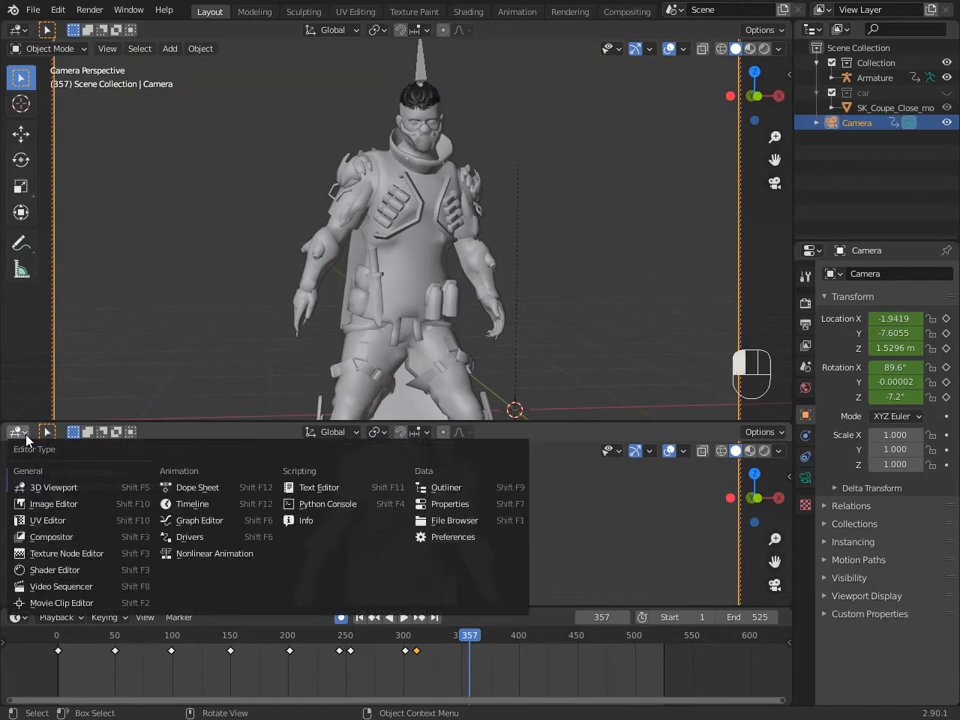
pyautogui.click(199, 520)
pyautogui.press('n')
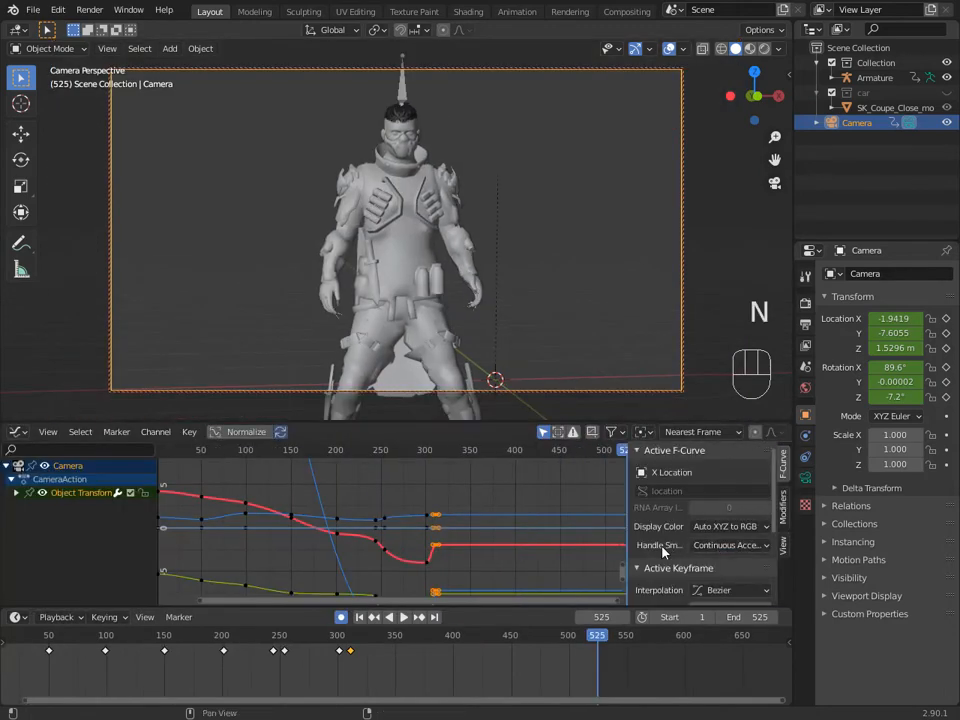
# - Add a Noise modifier to the camera's X Location curve, restricted to frames 308 through 525
pyautogui.click(783, 508)
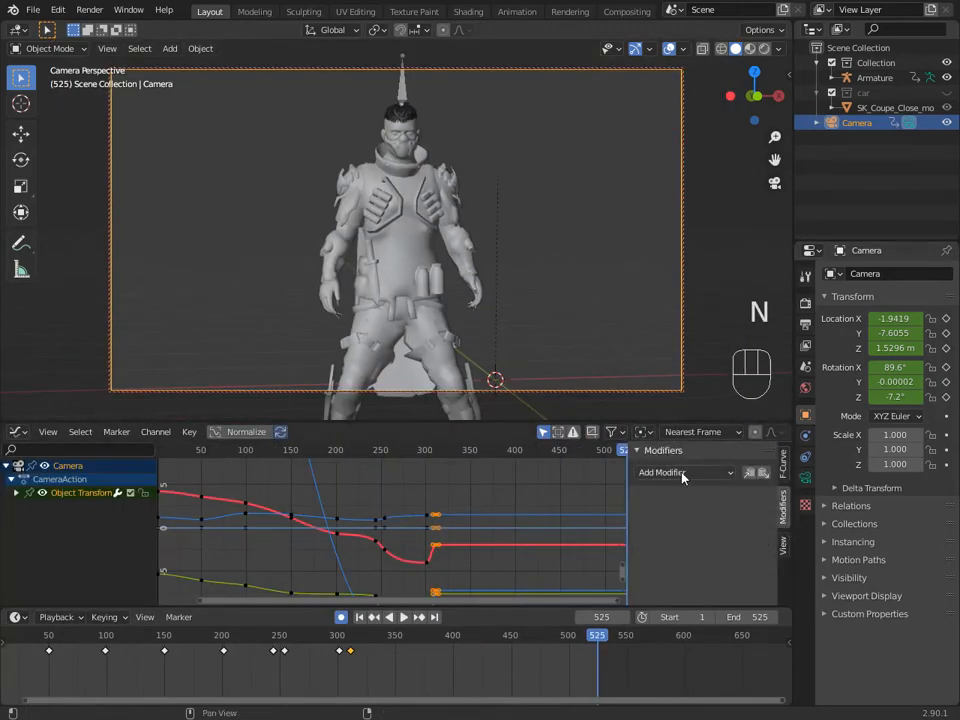
pyautogui.click(673, 556)
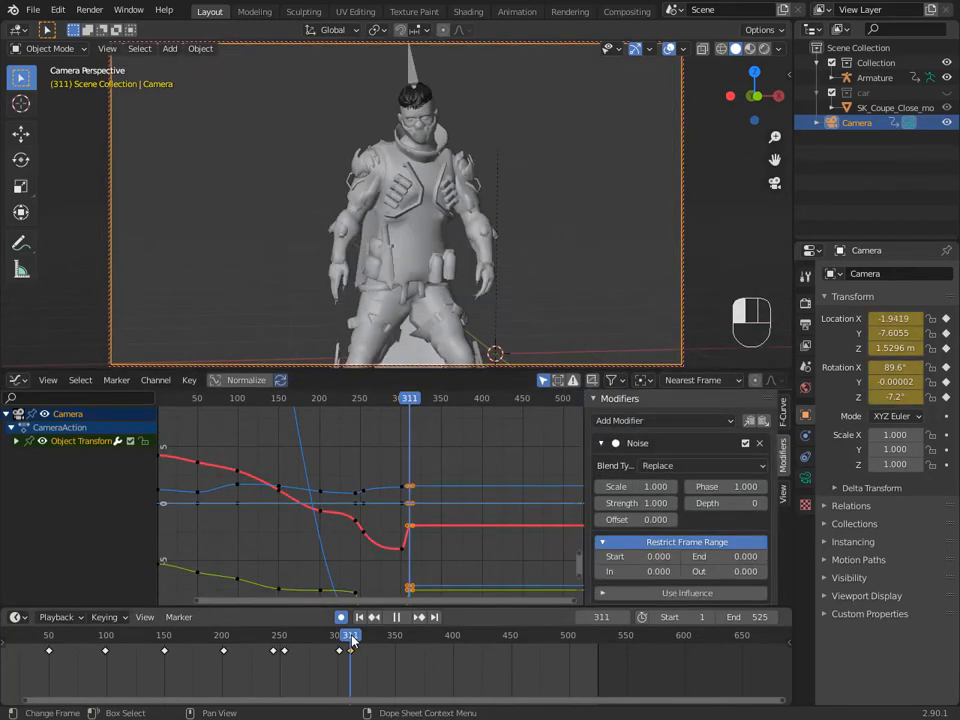
pyautogui.click(606, 556)
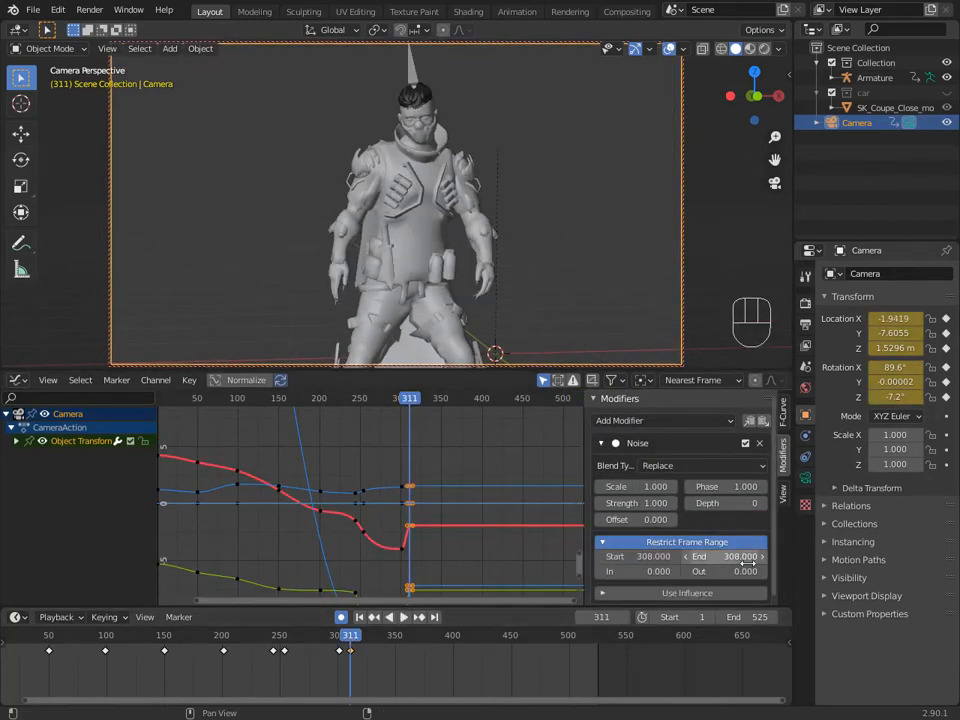
pyautogui.hotkey('shift', 'Right')
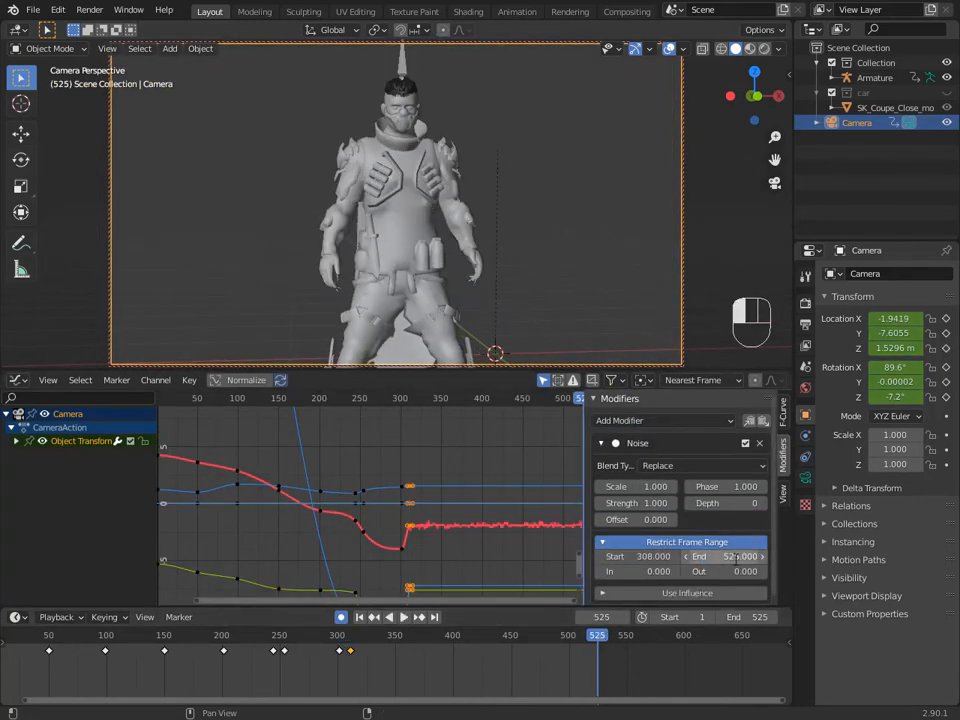
# - Raise the Noise modifier's scale and play back the shaking end of the shot
pyautogui.moveTo(360, 634); pyautogui.dragTo(372, 634)
pyautogui.moveTo(638, 487); pyautogui.dragTo(959, 487)
pyautogui.click(346, 637)
pyautogui.press('space')
pyautogui.press('space')
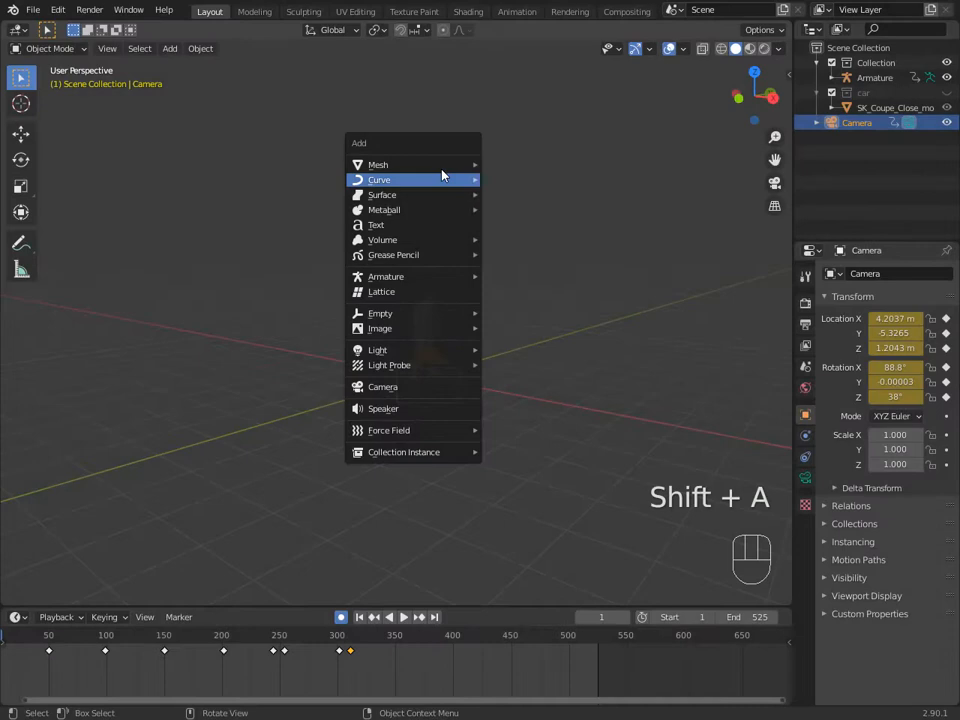
# - Add a mesh plane beneath the character and scale it up uniformly to about 10.75
pyautogui.moveTo(460, 165)
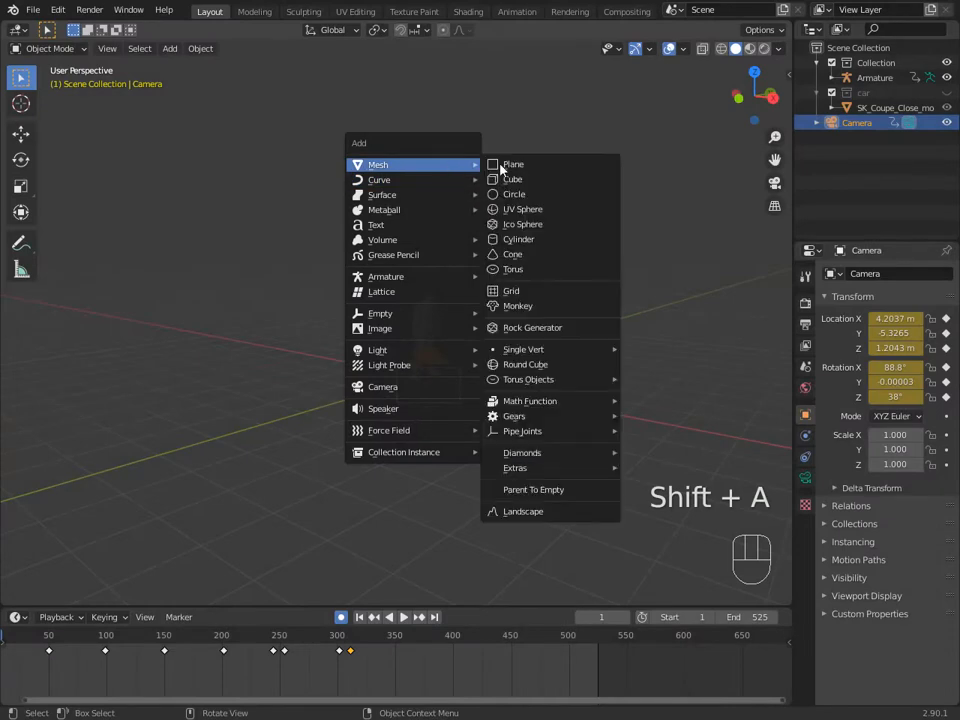
pyautogui.click(541, 165)
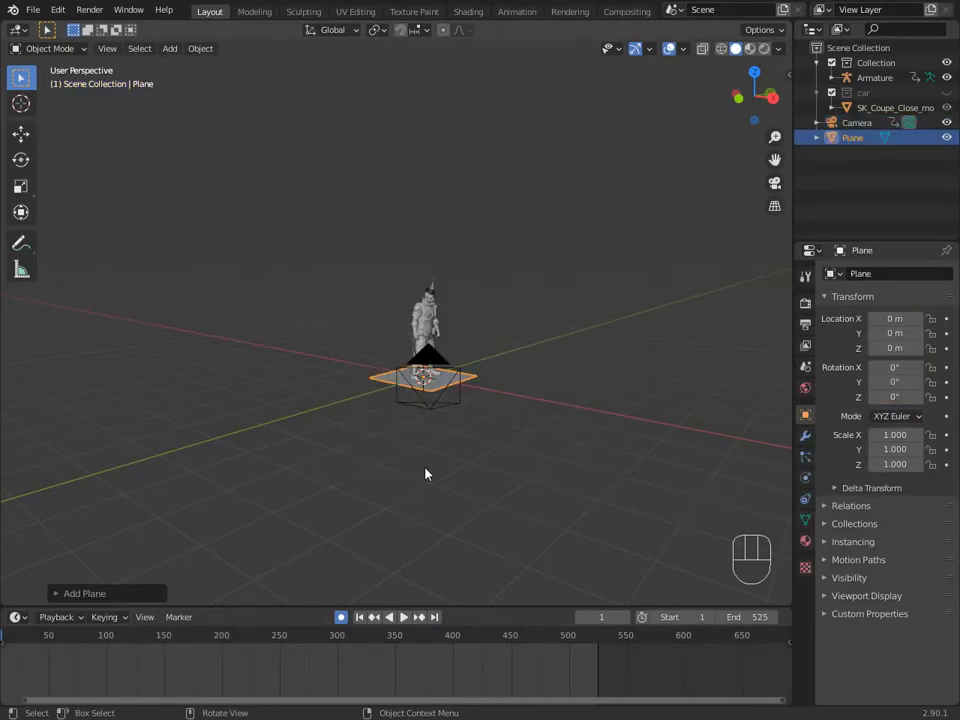
pyautogui.press('s')
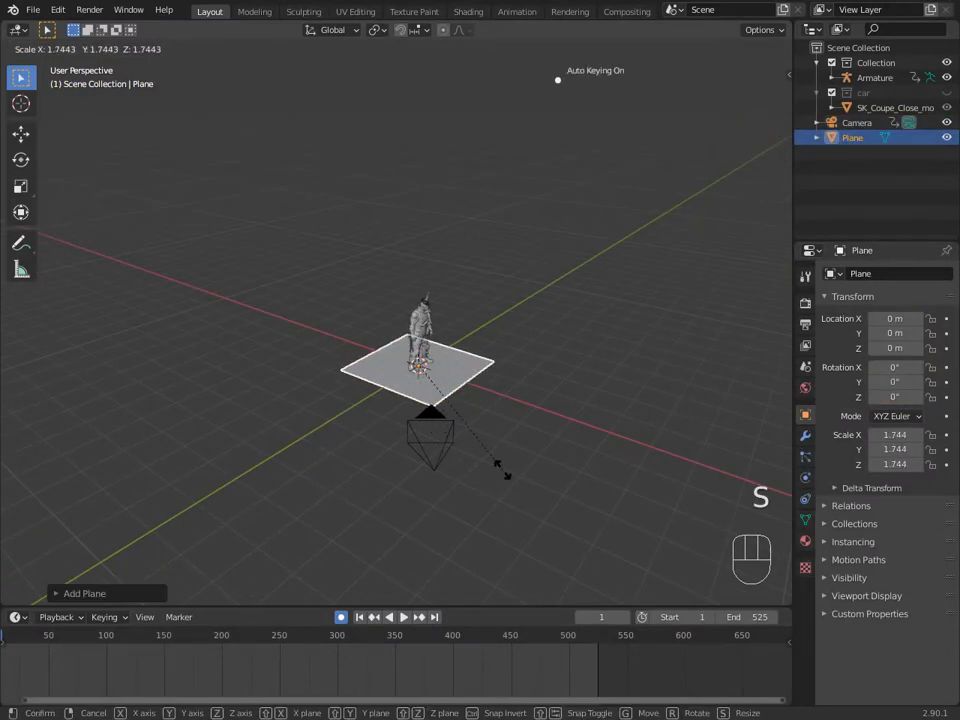
pyautogui.click(403, 90)
pyautogui.scroll(-5, 395, 300)
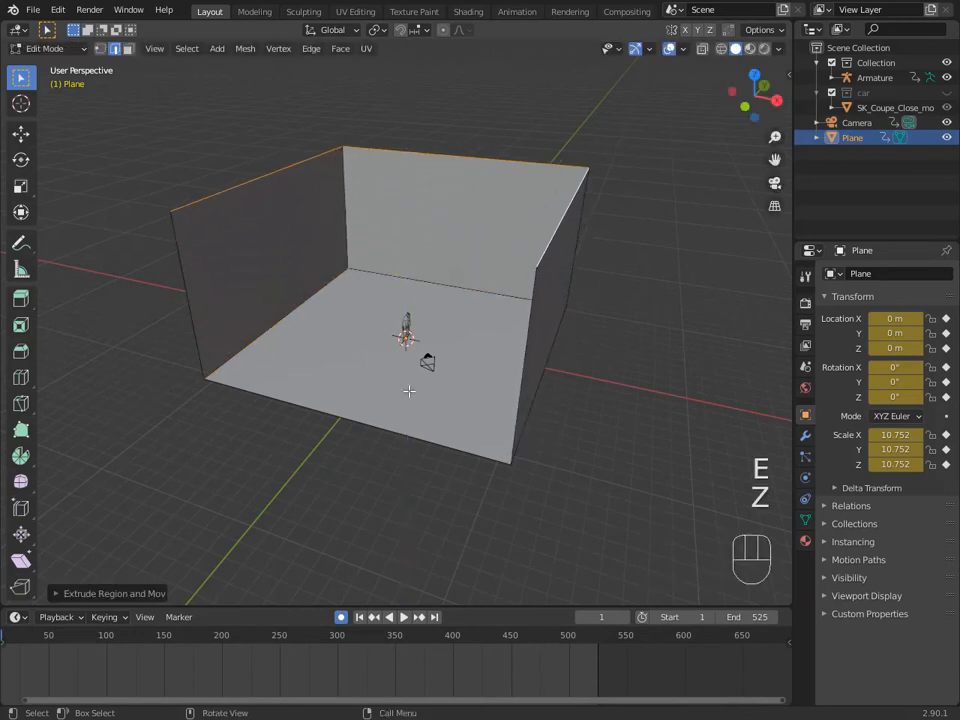
# - Add a Bevel modifier to the walled plane and increase its segments to round the corners
pyautogui.press('Tab')
pyautogui.click(806, 434)
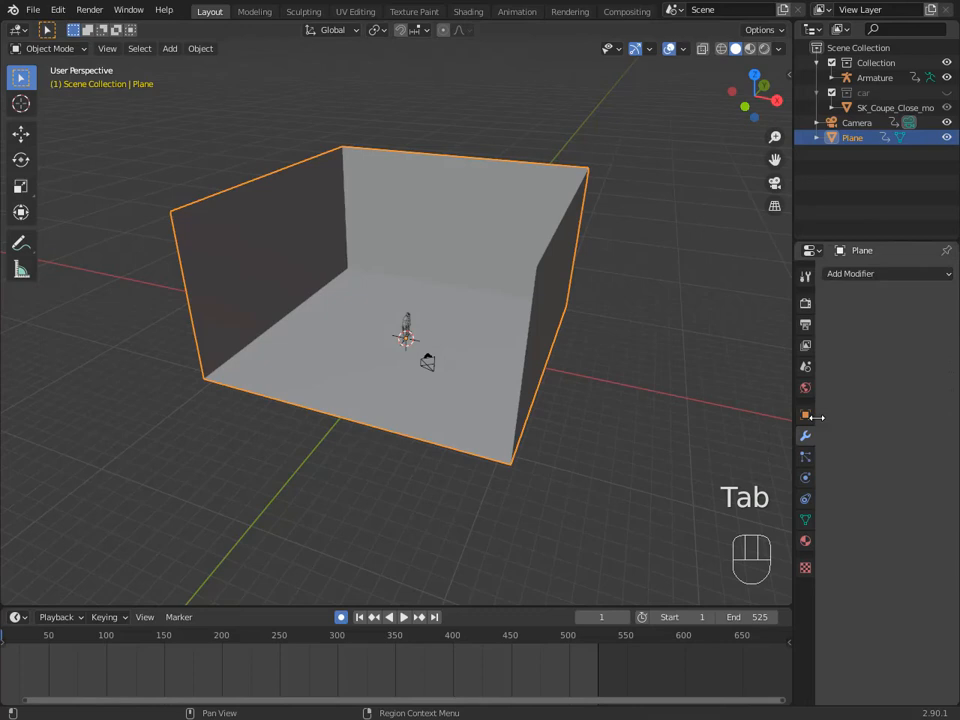
pyautogui.click(860, 274)
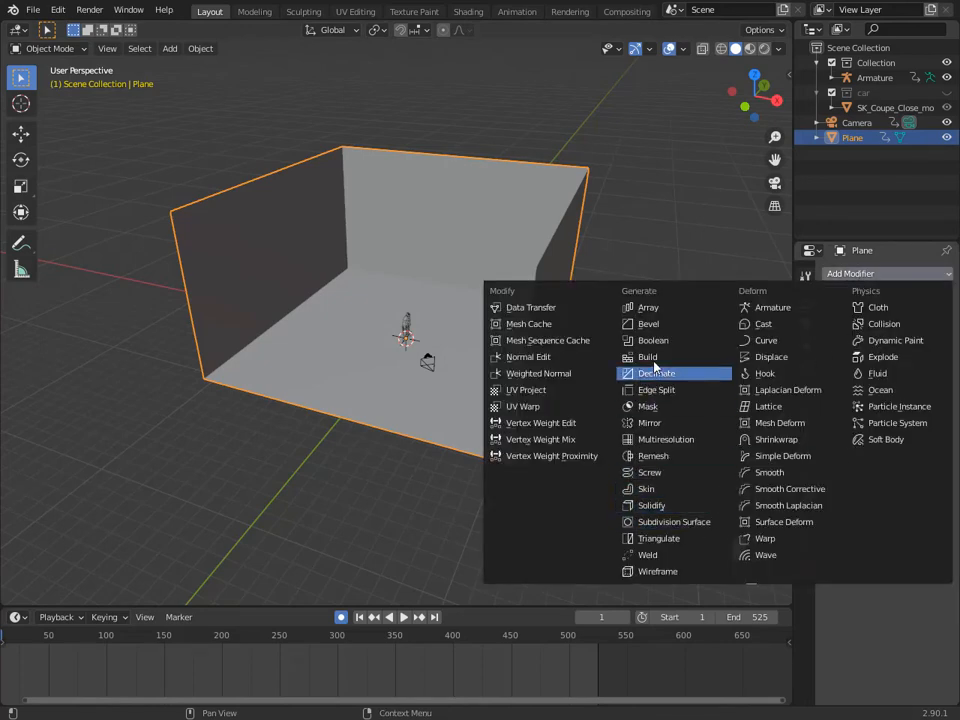
pyautogui.click(652, 324)
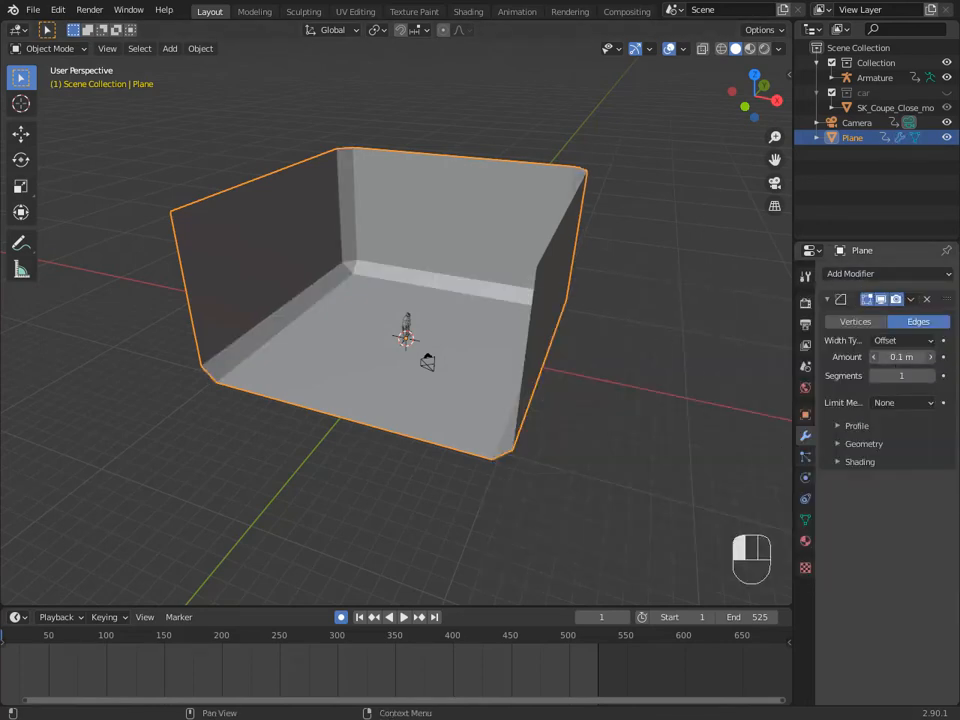
pyautogui.moveTo(901, 375); pyautogui.dragTo(935, 375)
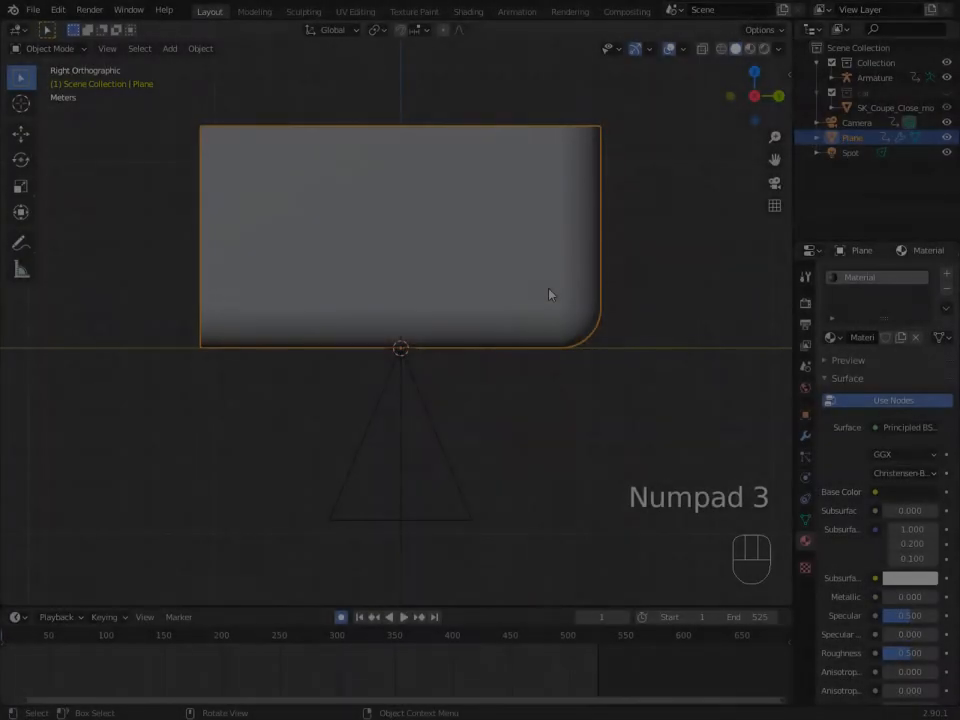
# - Hide the walled plane and rotate the spot light 90° about the X axis
pyautogui.press('h')
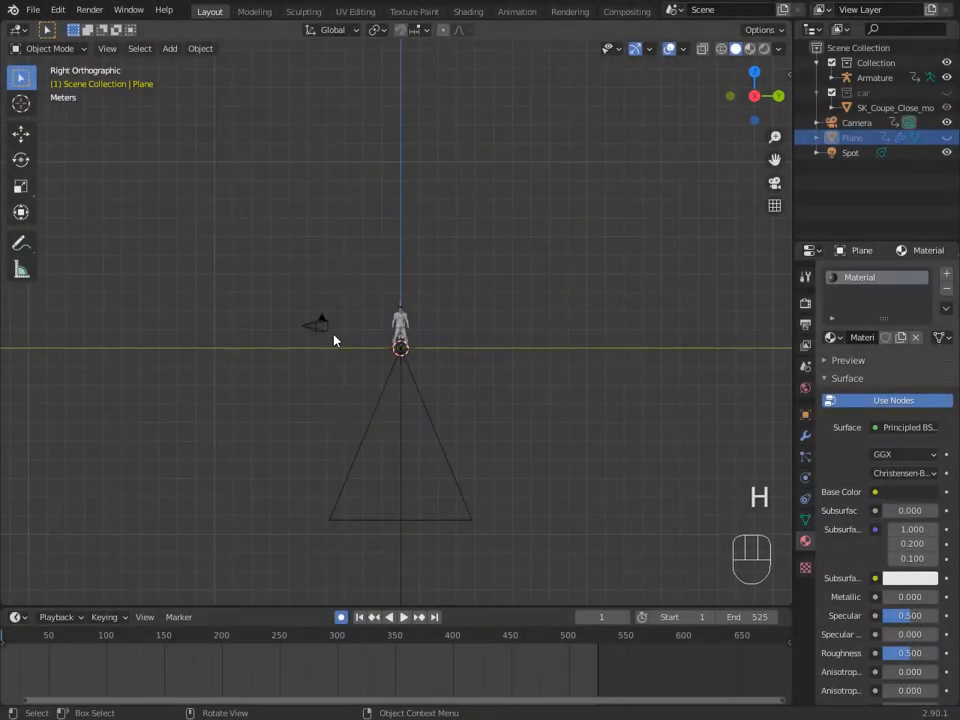
pyautogui.click(400, 370)
pyautogui.press('r')
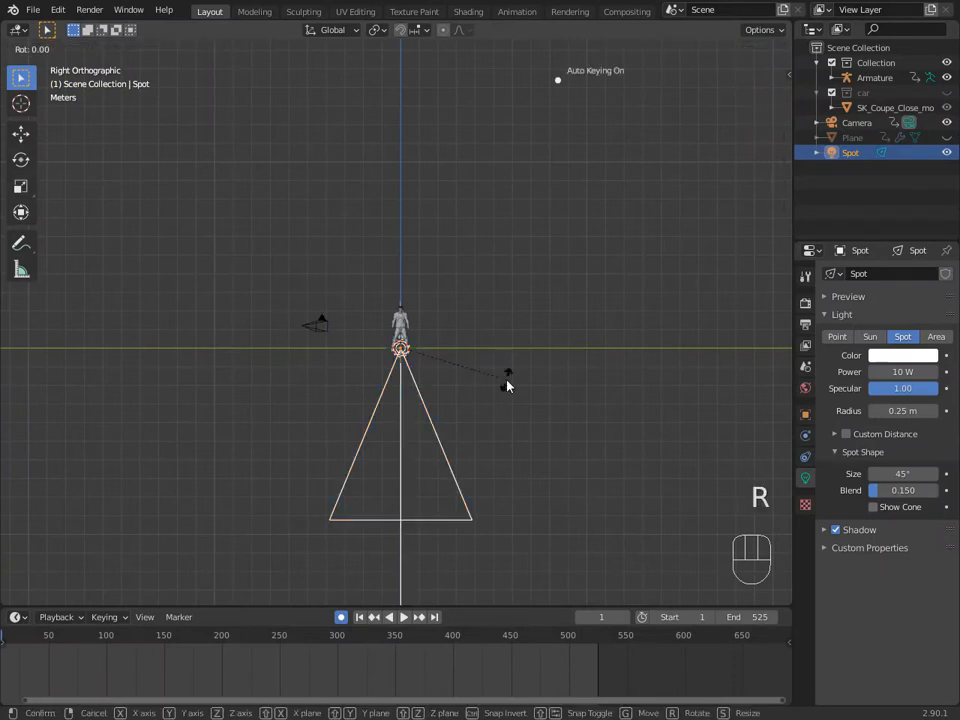
pyautogui.press('9')
pyautogui.press('0')
pyautogui.press('Return')
# - Move the spot light in top view by about 3.47 m in X and -4.39 m in Y, close to the camera
pyautogui.press('KP_7')
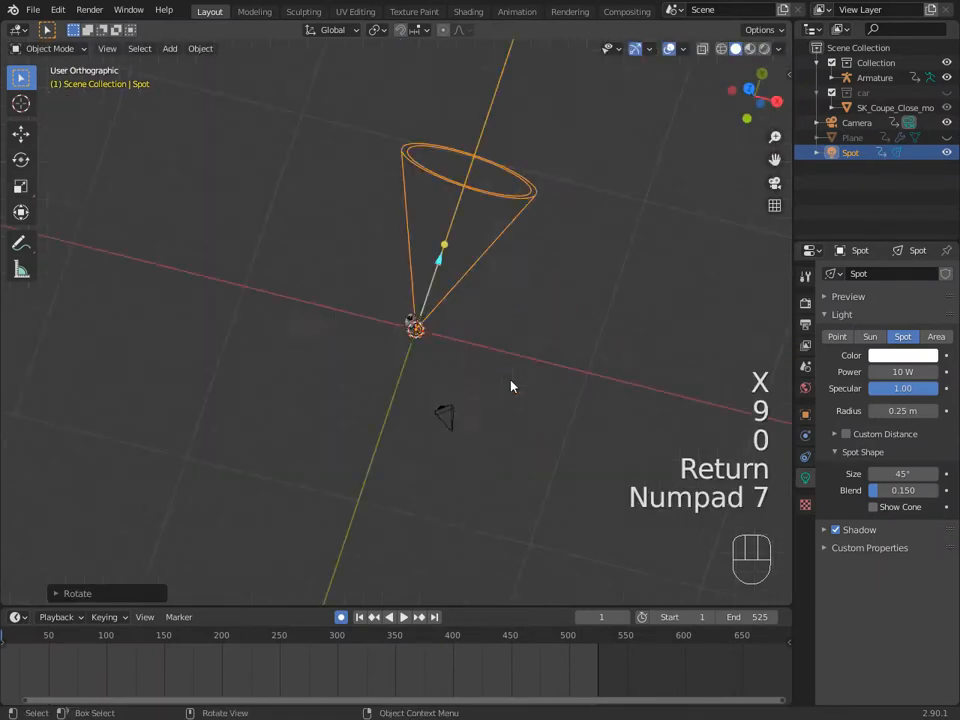
pyautogui.press('g')
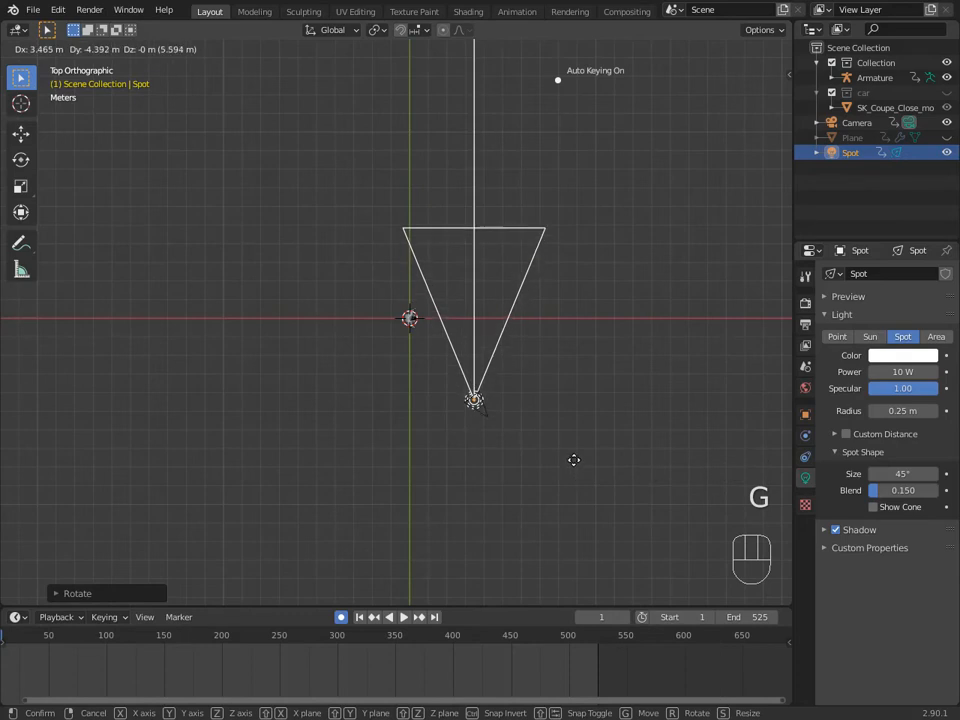
pyautogui.click(573, 460)
pyautogui.press('KP_7')
pyautogui.scroll(5, 546, 466)
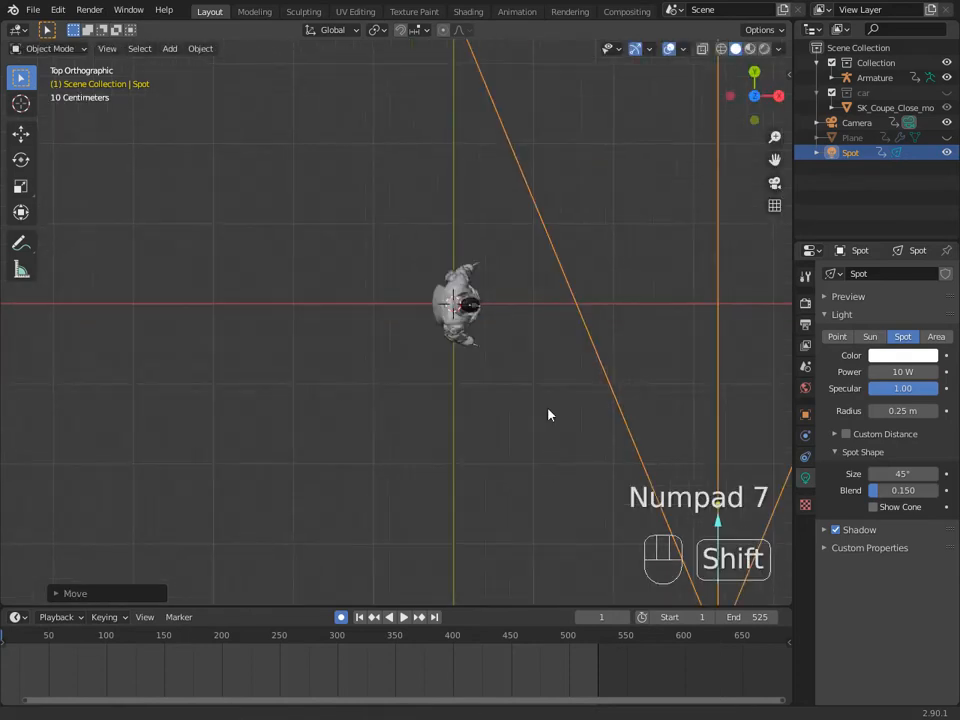
# - Rotate the spot light in top view to aim at the character and parent it to the camera
pyautogui.keyDown('shift'); pyautogui.moveTo(548, 415); pyautogui.dragTo(308, 303, button='middle'); pyautogui.keyUp('shift')
pyautogui.press('r')
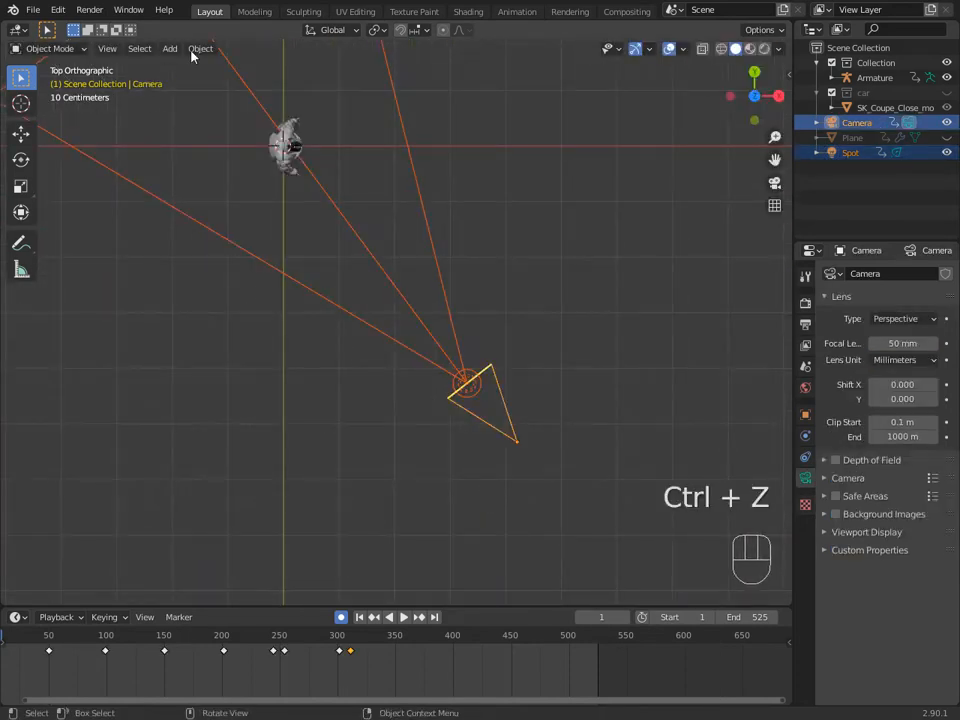
pyautogui.click(198, 49)
pyautogui.moveTo(260, 255)
pyautogui.click(342, 250)
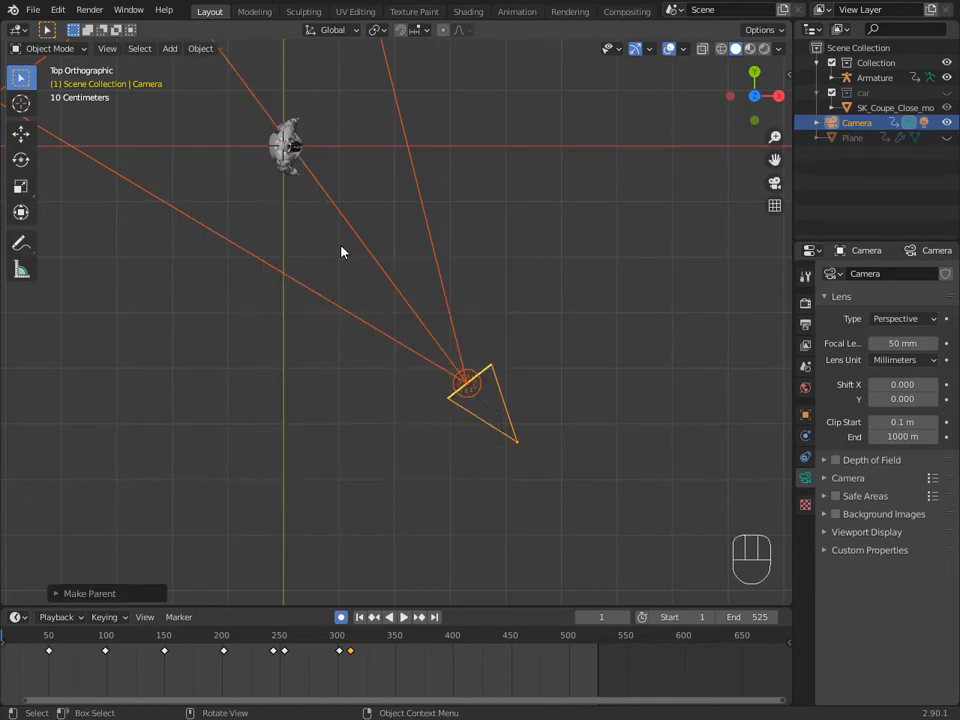
# - Play the animation and stop at frame 229 to check how the spot light follows the camera
pyautogui.press('space')
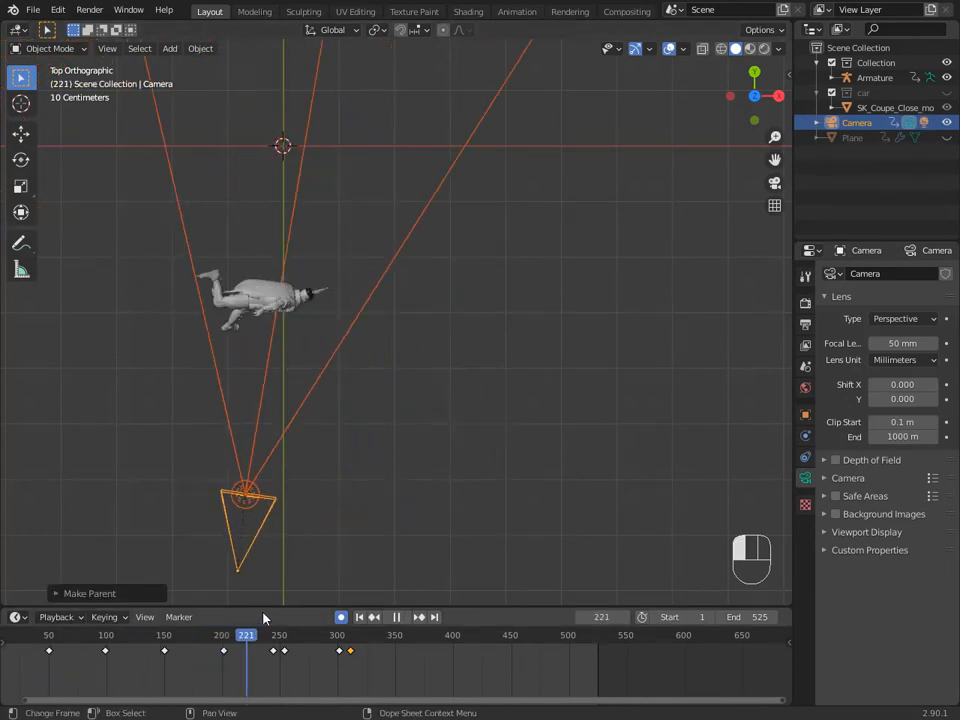
pyautogui.moveTo(263, 613)
pyautogui.mouseDown()
pyautogui.moveTo(331, 608)
pyautogui.moveTo(253, 604)
pyautogui.mouseUp()
pyautogui.press('space')
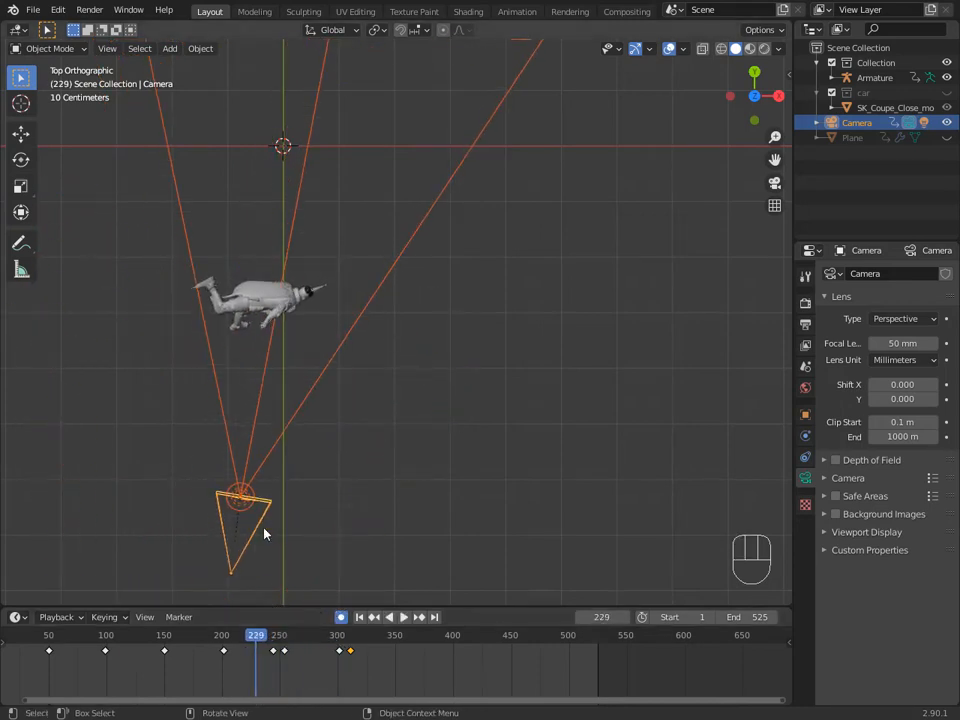
# - Set the camera spot light's power to 500 W and spot size to 58.2°, and unhide the walled plane
pyautogui.scroll(-5, 265, 533)
pyautogui.click(339, 385)
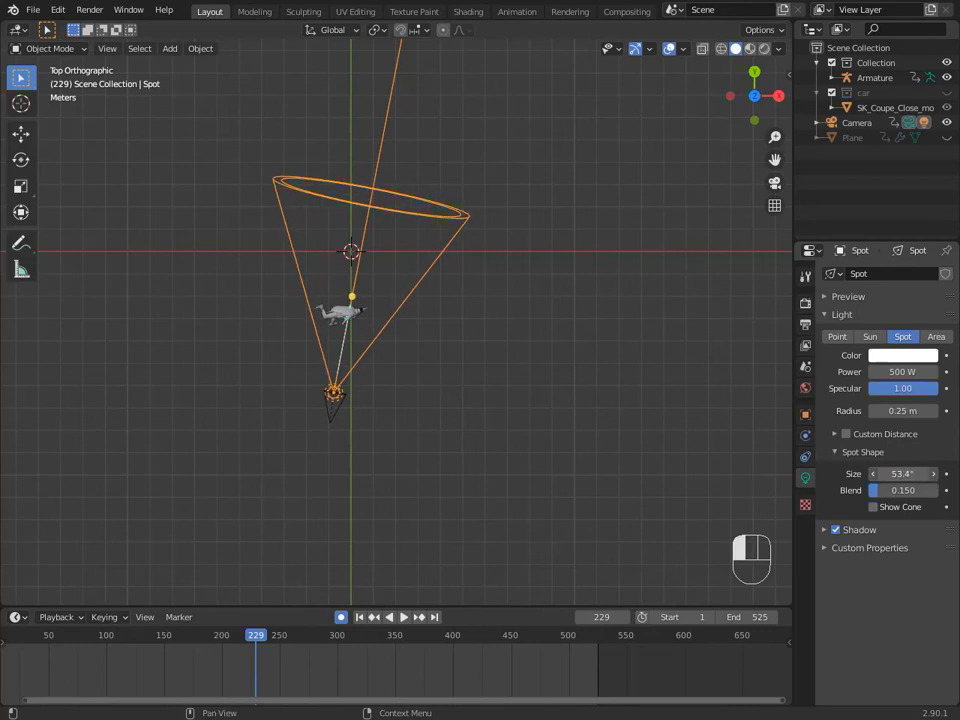
pyautogui.press('KP_0')
pyautogui.click(947, 137)
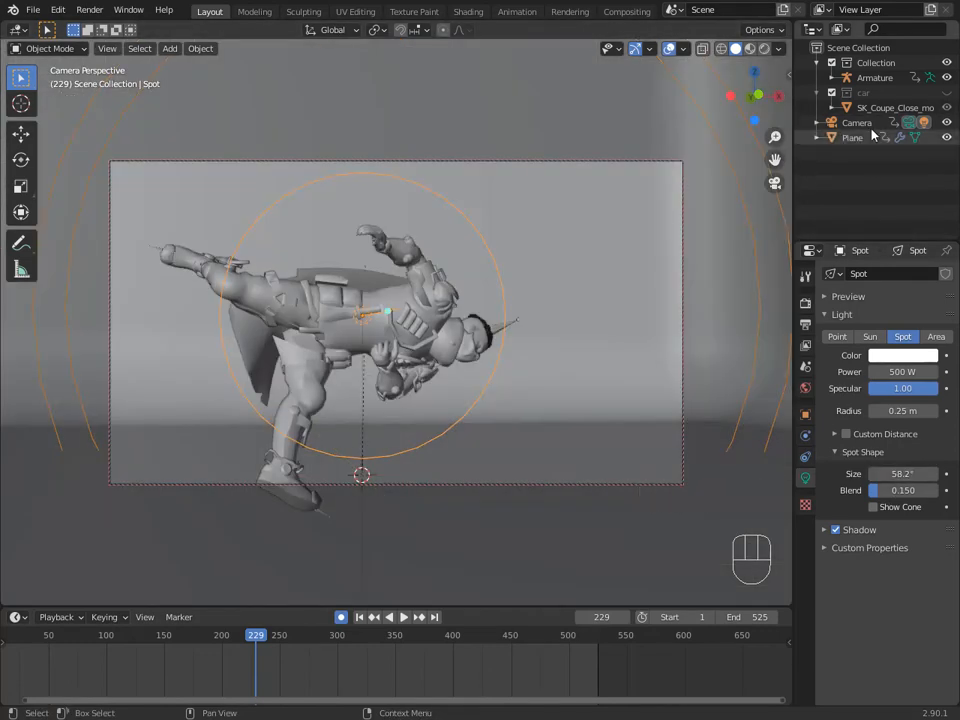
# - Give the walled plane a material with a dark base color
pyautogui.click(855, 111)
pyautogui.click(845, 141)
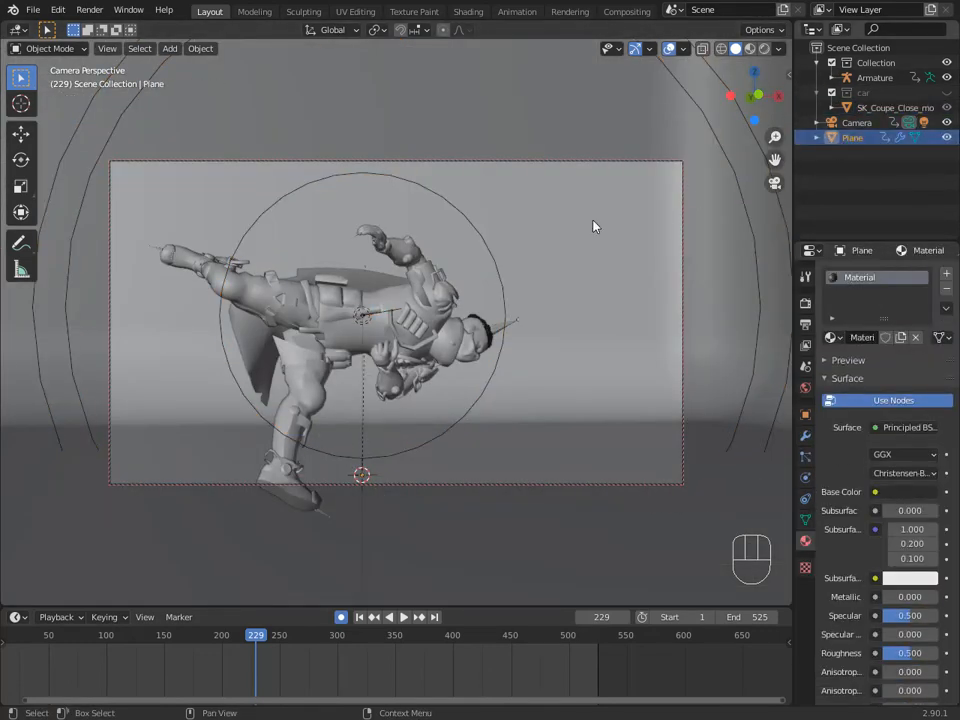
pyautogui.click(498, 261)
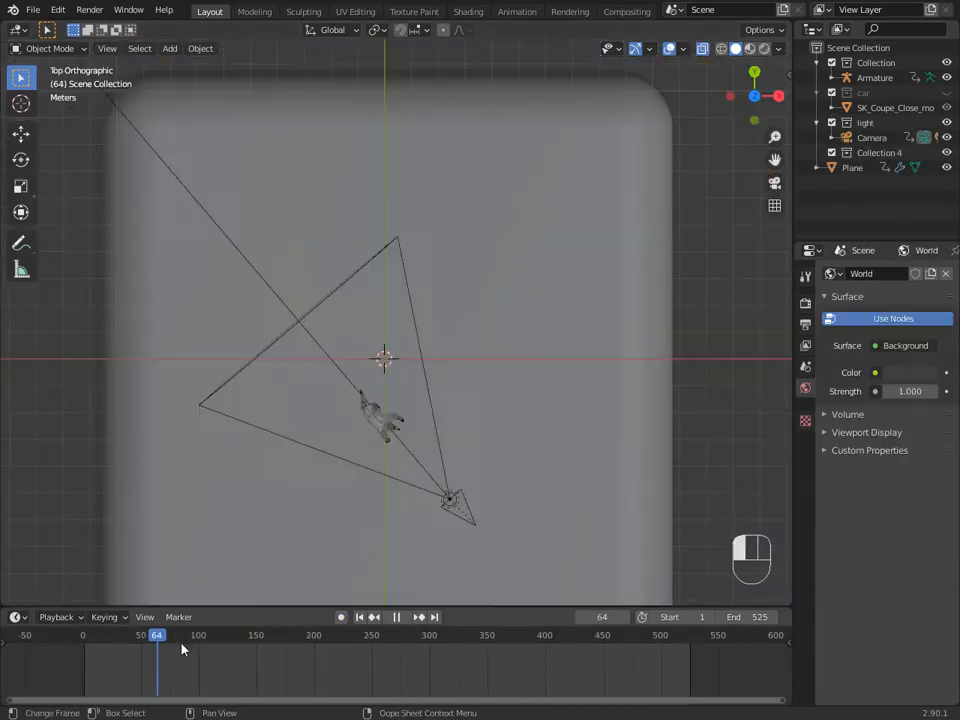
# - Restore the 1000 W spot light behind the character and preview its lighting through the camera in rendered shading
pyautogui.hotkey('ctrl', 'z')
pyautogui.hotkey('ctrl', 'z')
pyautogui.press('x')
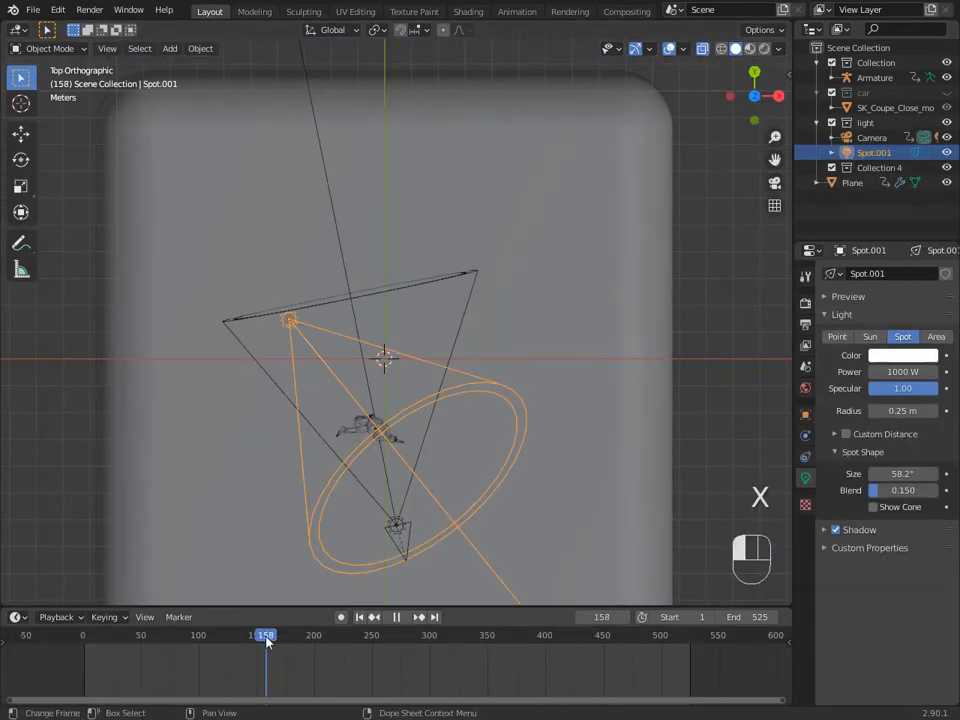
pyautogui.press('KP_0')
pyautogui.press('z')
pyautogui.click(291, 261)
pyautogui.press('KP_7')
pyautogui.press('z')
pyautogui.click(382, 362)
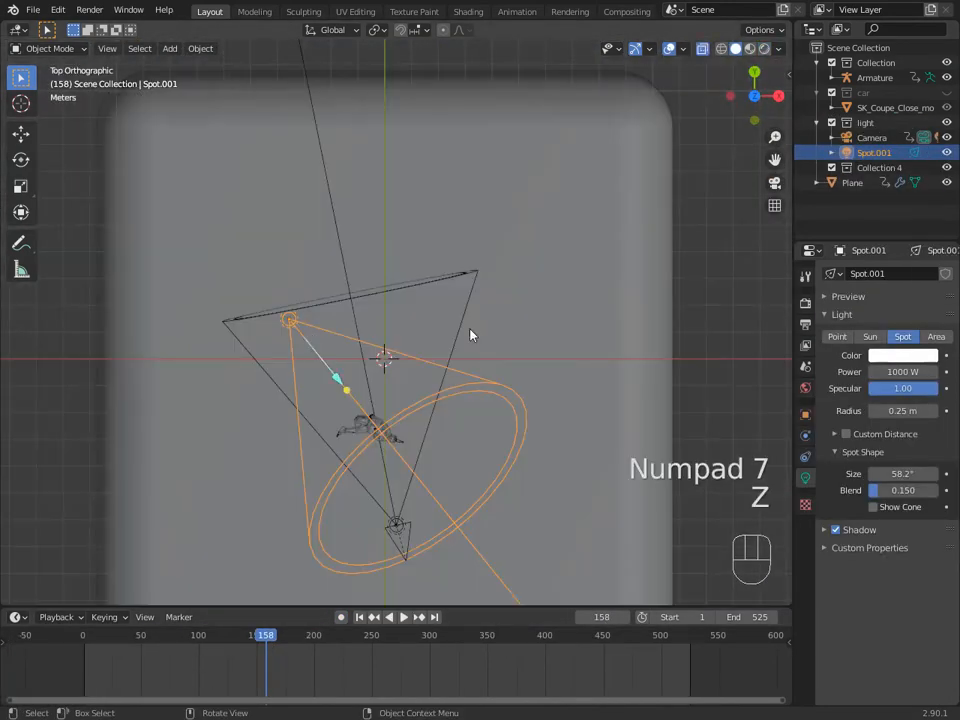
# - Reposition the rear spot light in top view and rotate it to aim at the character
pyautogui.press('g')
pyautogui.click(439, 356)
pyautogui.press('r')
pyautogui.click(504, 381)
# - Duplicate the rear spot light to the opposite side and rotate the copy about 108° toward the character
pyautogui.hotkey('shift', 'd')
pyautogui.click(689, 420)
pyautogui.press('r')
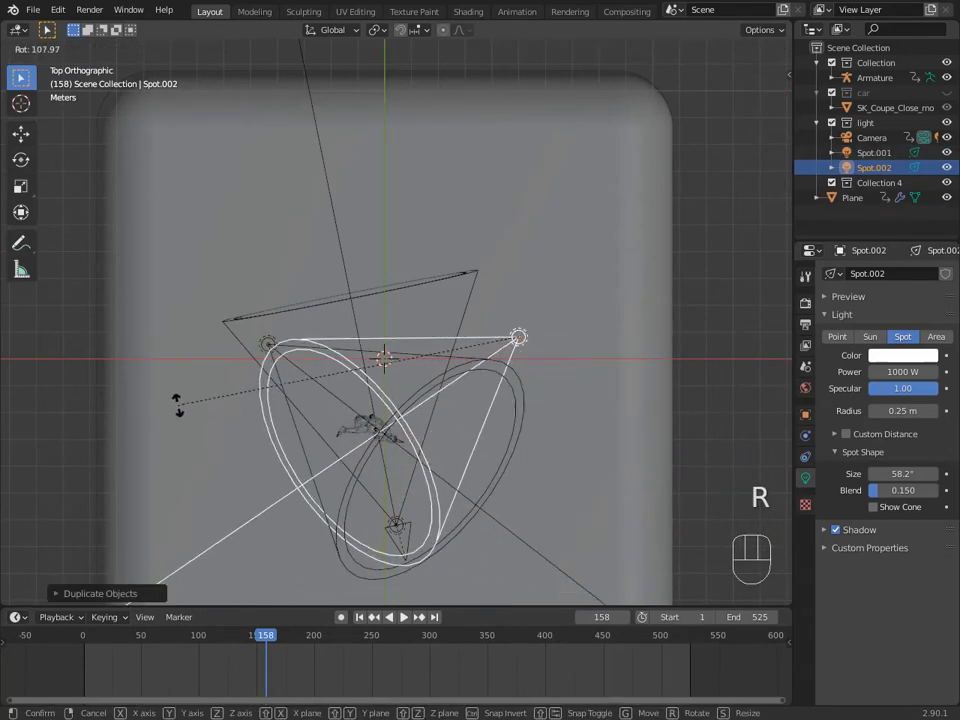
pyautogui.click(178, 403)
# - Set the duplicated spot light's power to 5000 W and preview it through the camera in rendered shading
pyautogui.click(905, 372)
pyautogui.press('KP_0')
pyautogui.press('z')
pyautogui.click(523, 229)
pyautogui.press('KP_7')
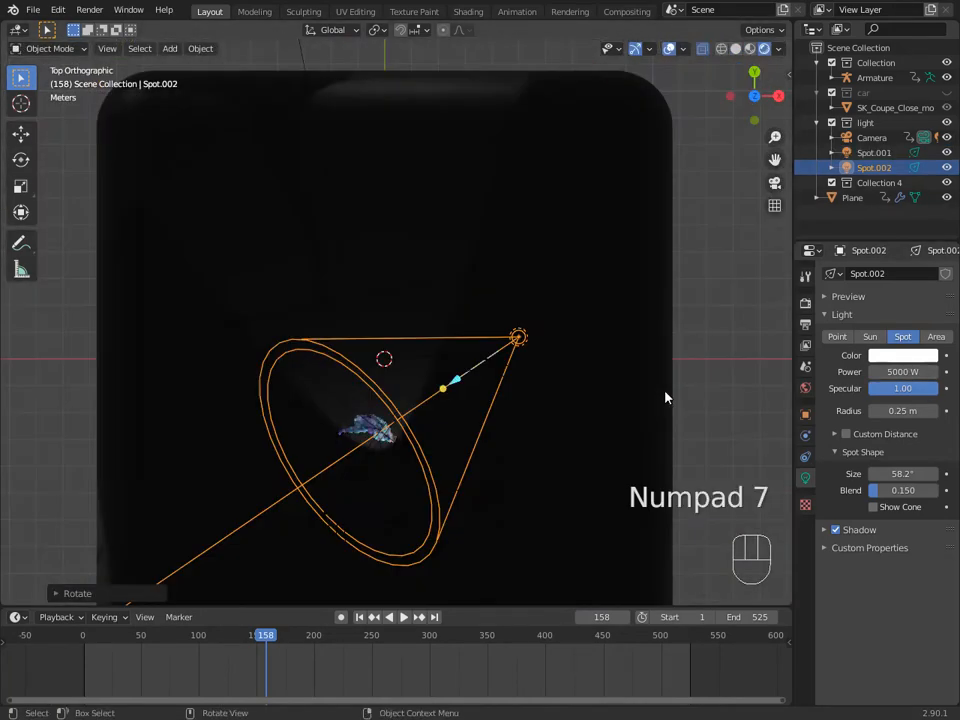
pyautogui.press('z')
pyautogui.click(630, 391)
# - Adjust the original rear spot light and preview the lighting through the camera in rendered shading
pyautogui.click(266, 346)
pyautogui.click(267, 345)
pyautogui.press('Return')
pyautogui.press('KP_0')
pyautogui.press('z')
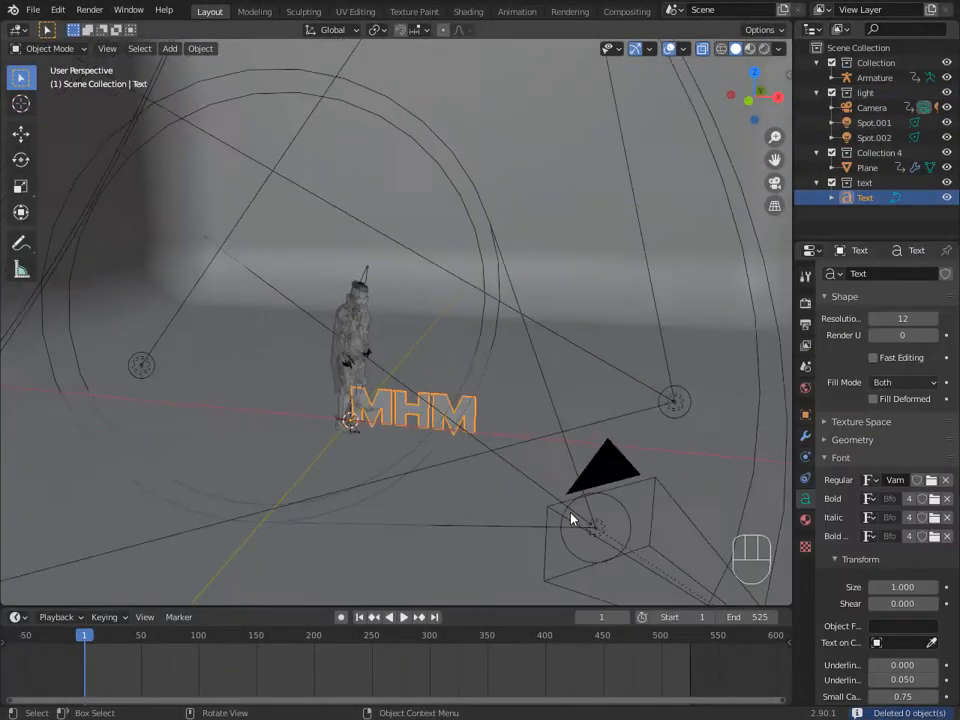
# - Move the MHM text into the camera frame, scale it down and place it beside the character
pyautogui.press('KP_0')
pyautogui.press('g')
pyautogui.click(441, 353)
pyautogui.press('s')
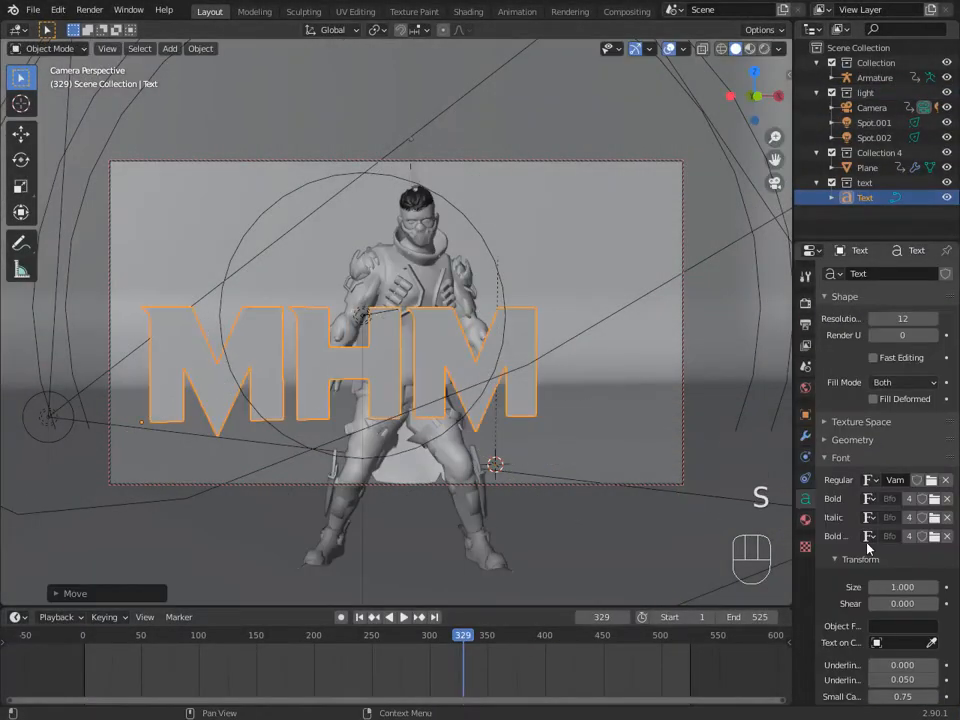
pyautogui.click(539, 435)
pyautogui.press('g')
pyautogui.click(467, 465)
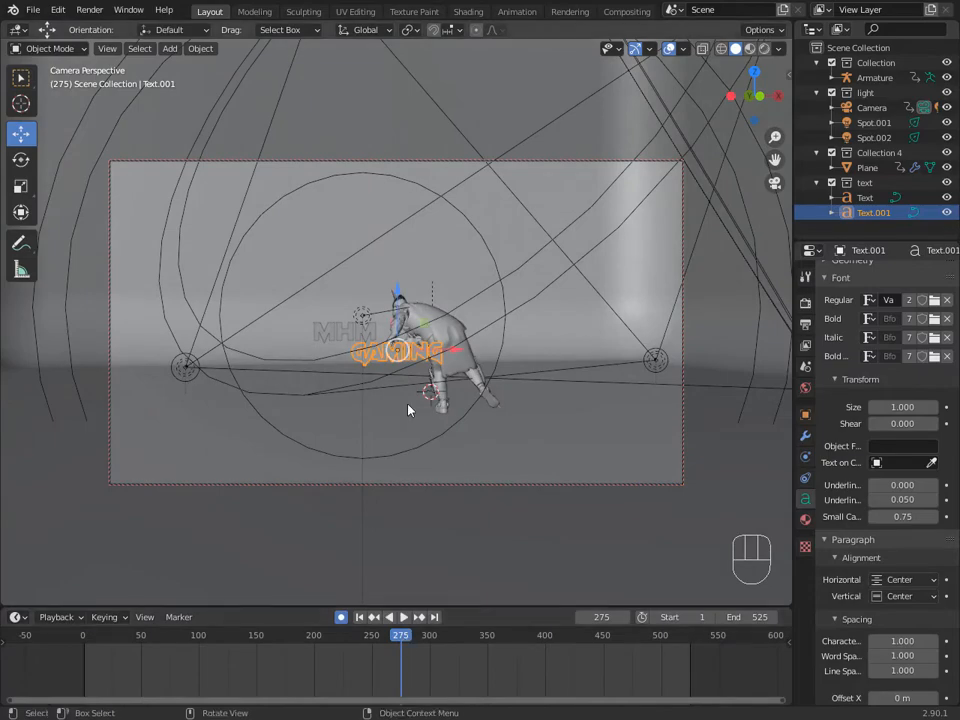
# - Keyframe the MHM text out of sight at frame 275 and beside the character at about frame 310, and play it back
pyautogui.click(400, 335)
pyautogui.moveTo(401, 332); pyautogui.dragTo(100, 335)
pyautogui.moveTo(401, 636); pyautogui.dragTo(443, 636)
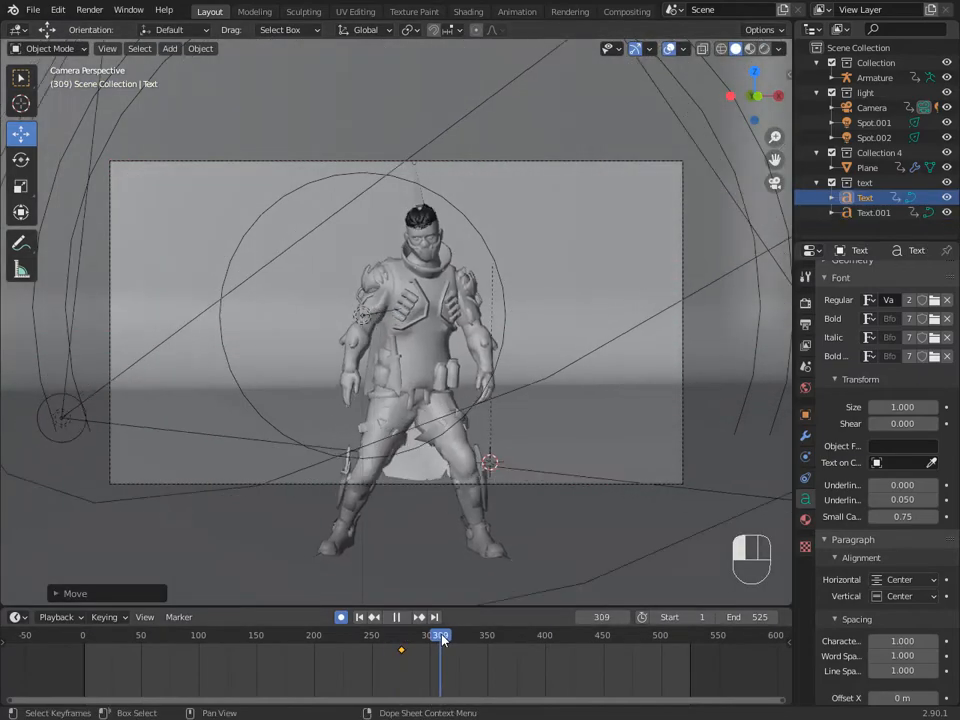
pyautogui.scroll(-8, 420, 350)
pyautogui.moveTo(260, 334); pyautogui.dragTo(415, 334)
pyautogui.press('space')
pyautogui.press('space')
# - Shift the MHM text's keyframes to frames 300 and 350
pyautogui.click(222, 375)
pyautogui.click(401, 650)
pyautogui.press('g')
pyautogui.click(421, 687)
pyautogui.press('g')
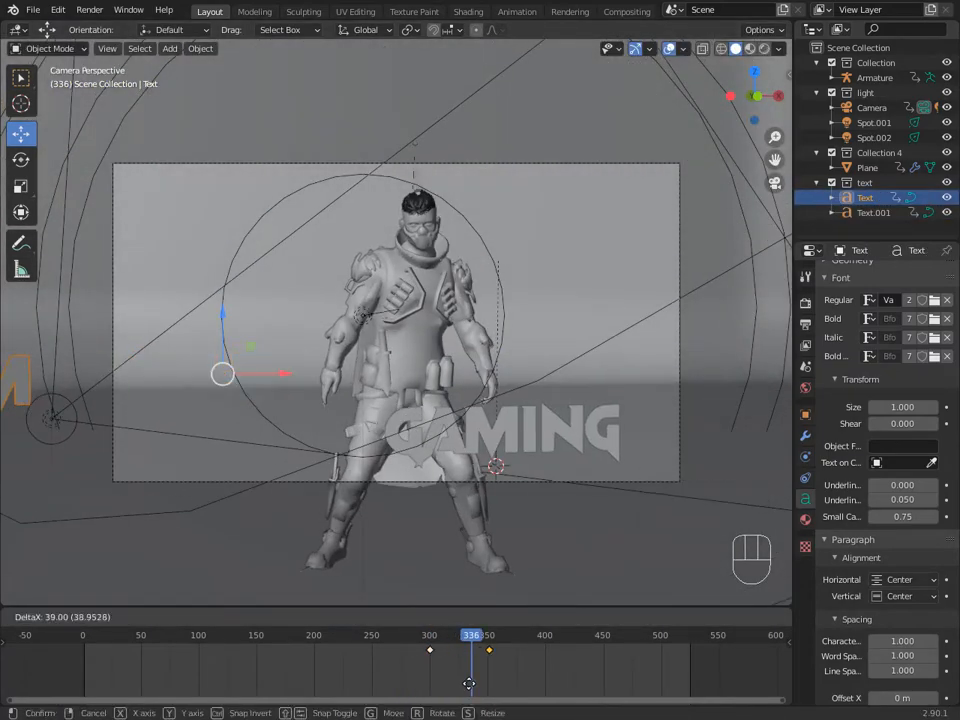
pyautogui.click(469, 686)
# - Keyframe the text inside the camera frame at about frame 314 and play back both texts' entrances
pyautogui.click(437, 446)
pyautogui.press('space')
pyautogui.press('space')
pyautogui.moveTo(489, 636); pyautogui.dragTo(446, 636)
pyautogui.scroll(-8, 440, 380)
pyautogui.moveTo(464, 350); pyautogui.dragTo(494, 376)
pyautogui.scroll(8, 440, 380)
pyautogui.click(235, 375)
pyautogui.press('space')
pyautogui.press('space')
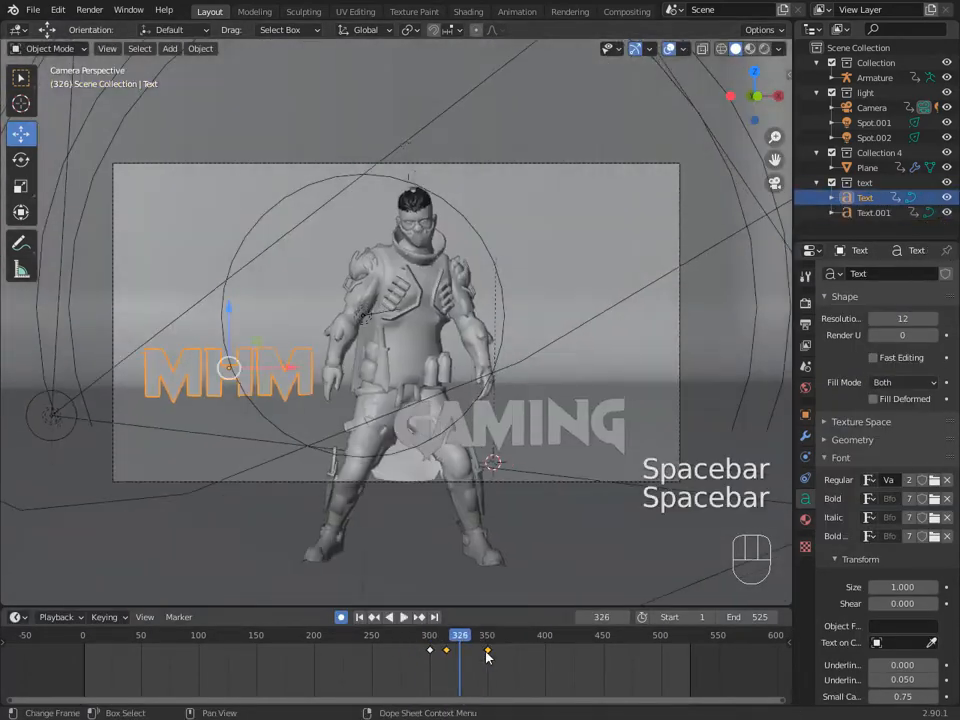
# - Play back the text entrances and nudge the MHM text slightly along X at frame 316
pyautogui.click(548, 448)
pyautogui.moveTo(488, 636); pyautogui.dragTo(592, 636)
pyautogui.click(235, 382)
pyautogui.press('space')
pyautogui.scroll(12, 446, 674)
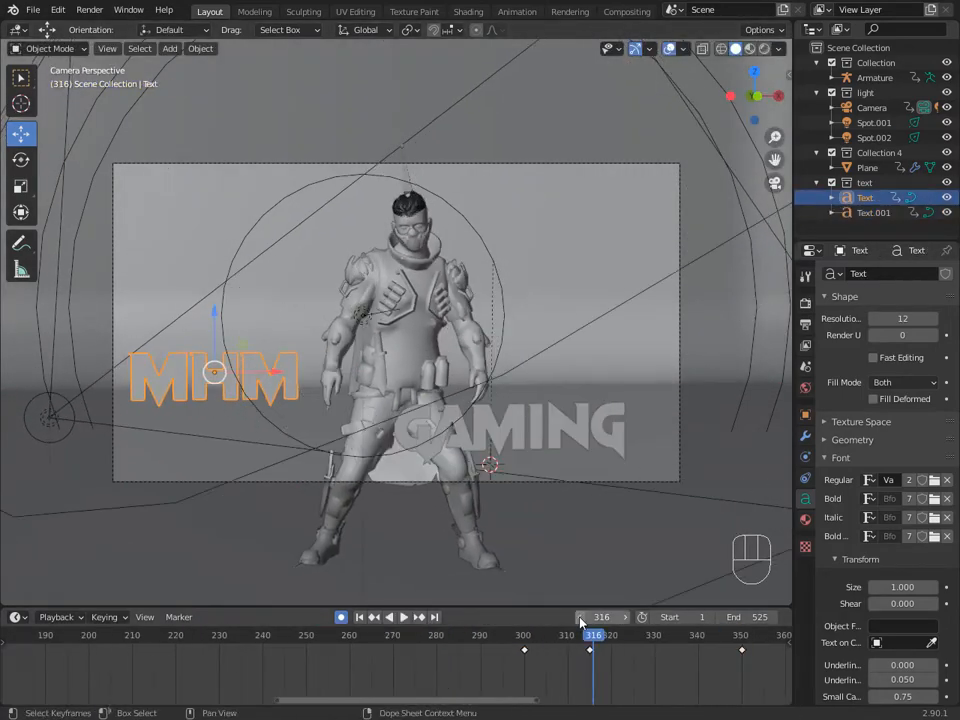
pyautogui.moveTo(270, 371); pyautogui.dragTo(261, 371)
# - At frame 440, keyframe the MHM and GAMING texts closer to the middle, overlapping the character
pyautogui.scroll(-12, 504, 660)
pyautogui.moveTo(411, 636); pyautogui.dragTo(624, 636)
pyautogui.click(437, 446)
pyautogui.press('g')
pyautogui.press('z')
pyautogui.click(275, 388)
# - Give the MHM text a turquoise Emission material with strength 7 and enable Bloom
pyautogui.click(806, 519)
pyautogui.click(903, 427)
pyautogui.click(773, 159)
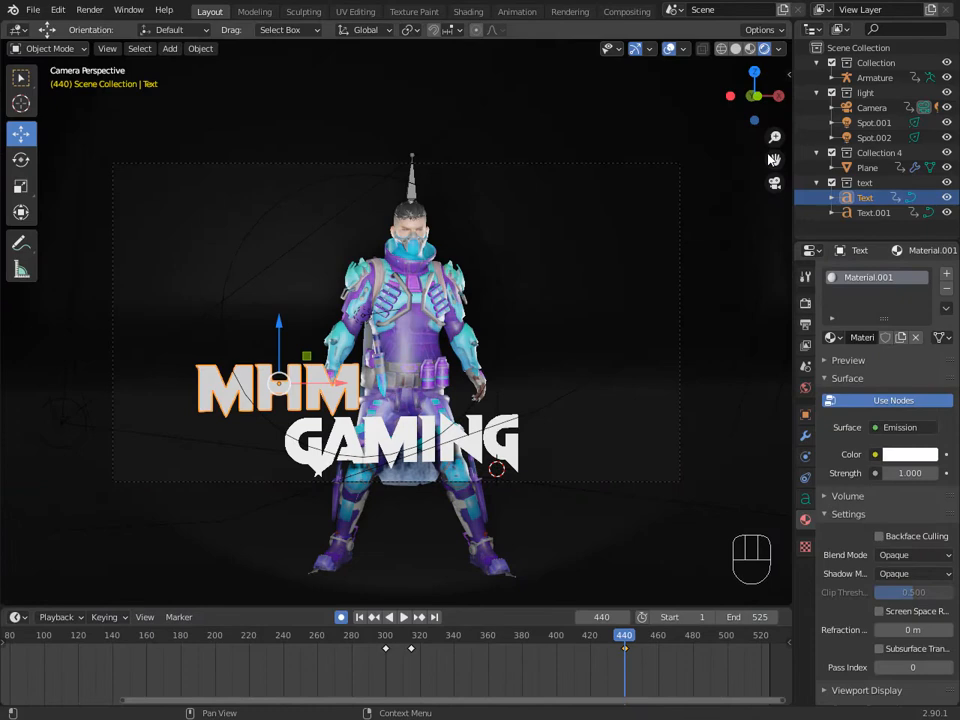
pyautogui.click(914, 455)
pyautogui.click(930, 373)
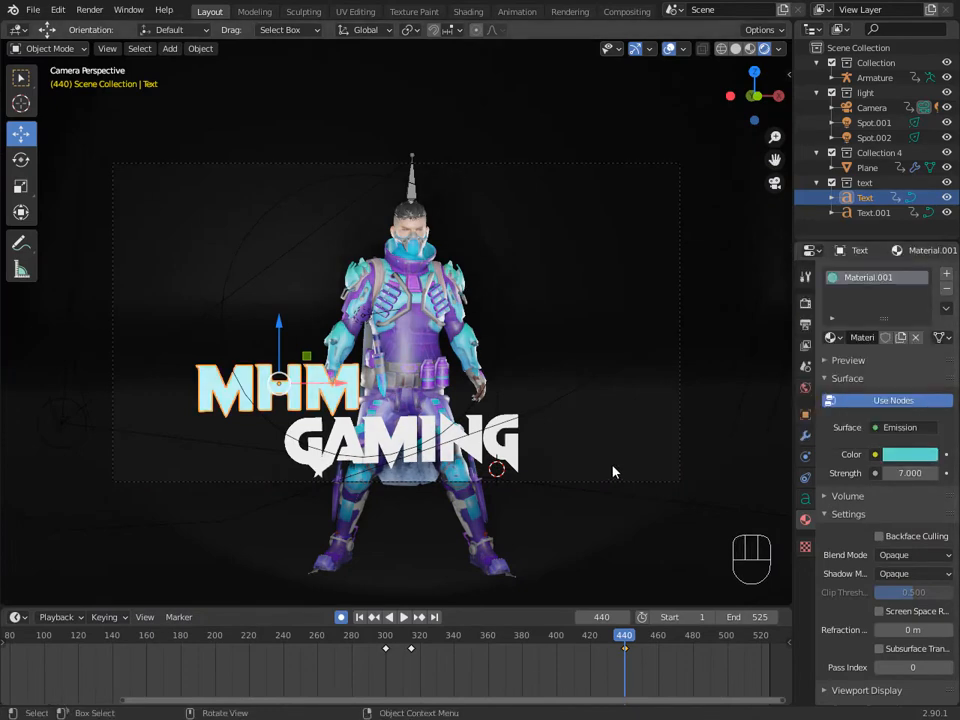
pyautogui.click(806, 302)
pyautogui.click(834, 394)
# - Give the GAMING text a purple Emission material with strength 10
pyautogui.click(873, 212)
pyautogui.click(806, 519)
pyautogui.click(903, 427)
pyautogui.click(761, 141)
pyautogui.click(903, 455)
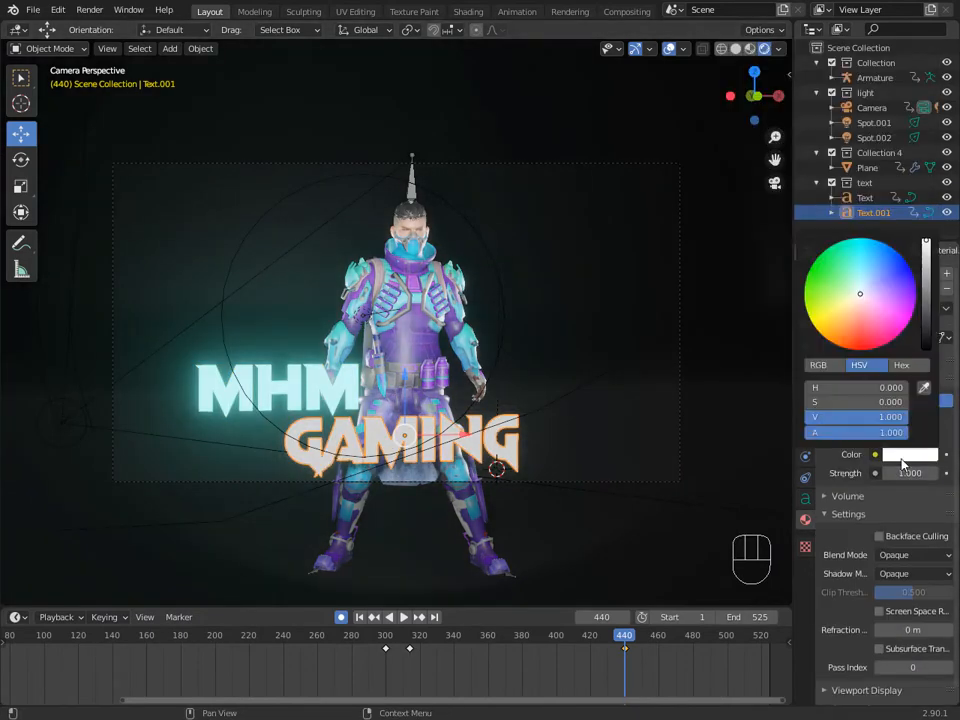
pyautogui.click(923, 387)
pyautogui.write('10')
pyautogui.press('Return')
pyautogui.click(911, 456)
pyautogui.click(904, 298)
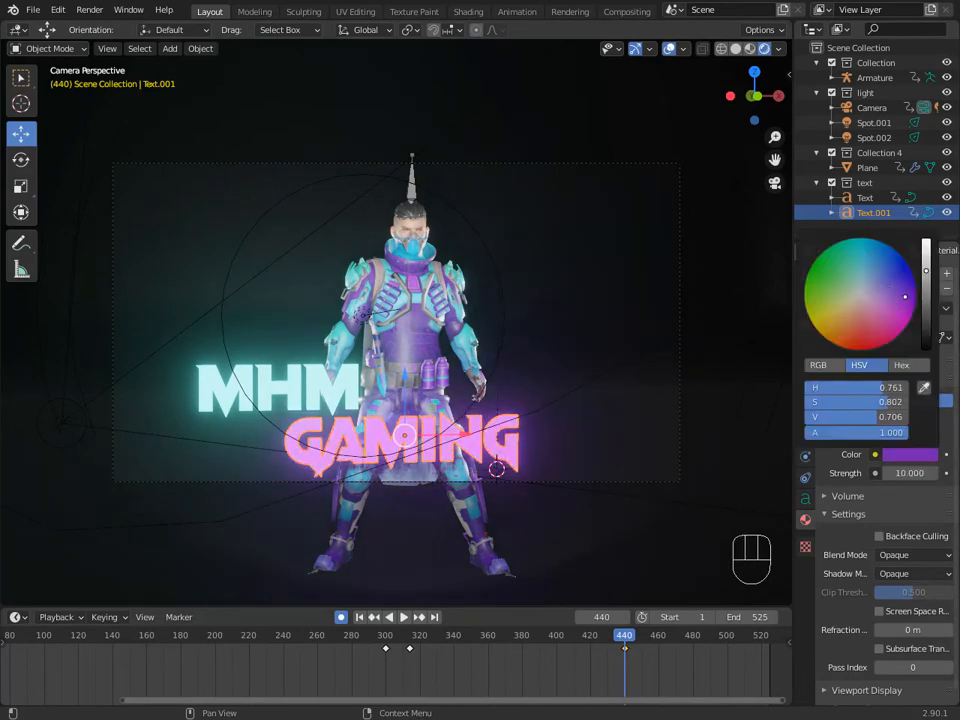
# - Return the viewport to solid shading, set the render samples to 32 and open the output settings
pyautogui.moveTo(372, 657); pyautogui.dragTo(651, 657)
pyautogui.press('z')
pyautogui.click(596, 343)
pyautogui.click(806, 302)
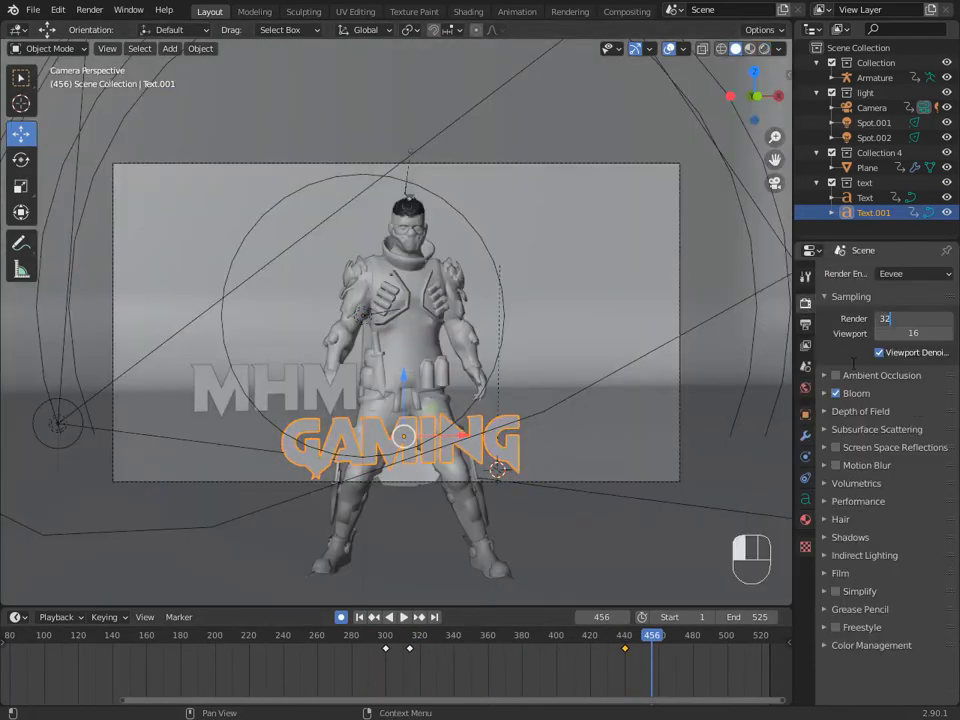
pyautogui.click(806, 325)
pyautogui.click(932, 589)
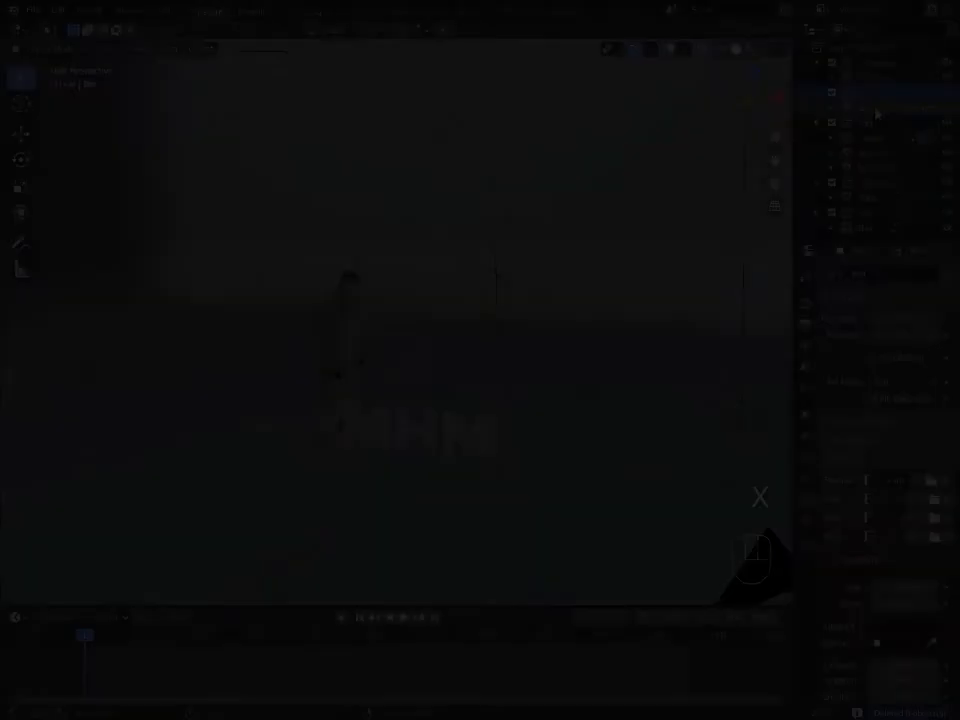
# - Delete the car collection and move the MHM text along Y in front of the character in camera view
pyautogui.press('x')
pyautogui.click(866, 199)
pyautogui.press('KP_0')
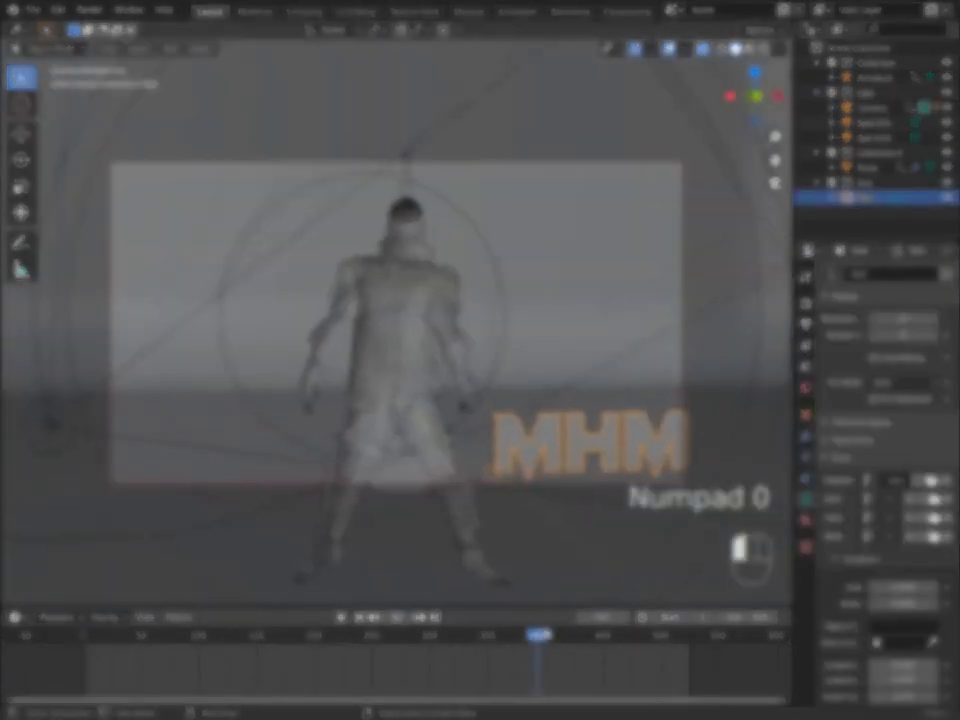
pyautogui.press('g')
pyautogui.press('y')
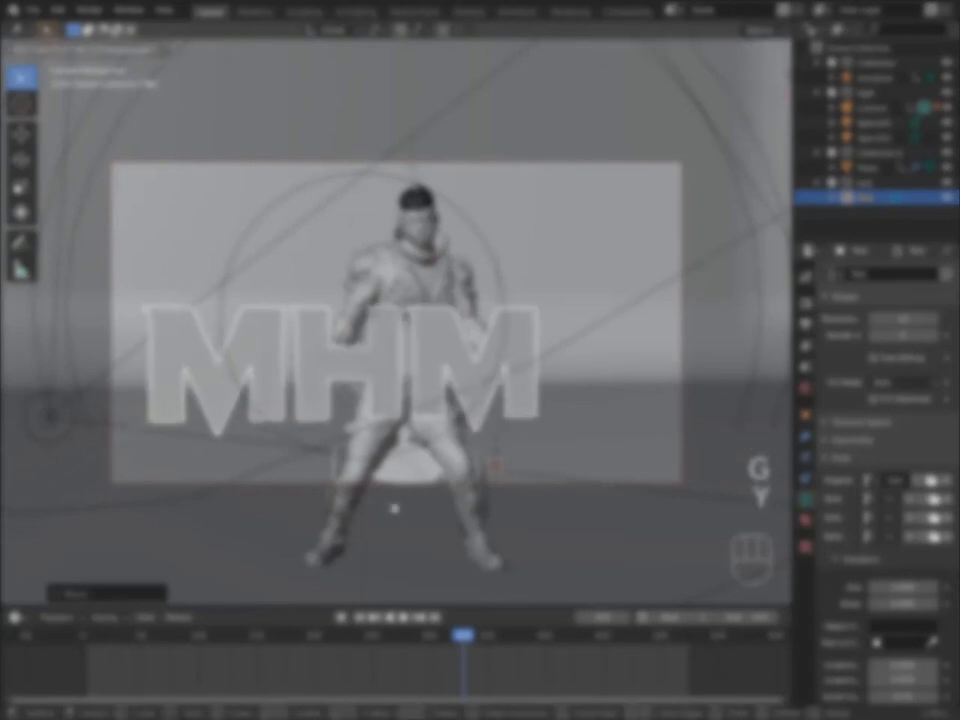
pyautogui.click(394, 508)
# - Center the MHM text's alignment, scale it down and position it beside the character's hip
pyautogui.press('s')
pyautogui.scroll(-5, 885, 480)
pyautogui.click(905, 580)
pyautogui.press('g')
pyautogui.press('s')
pyautogui.press('g')
pyautogui.press('s')
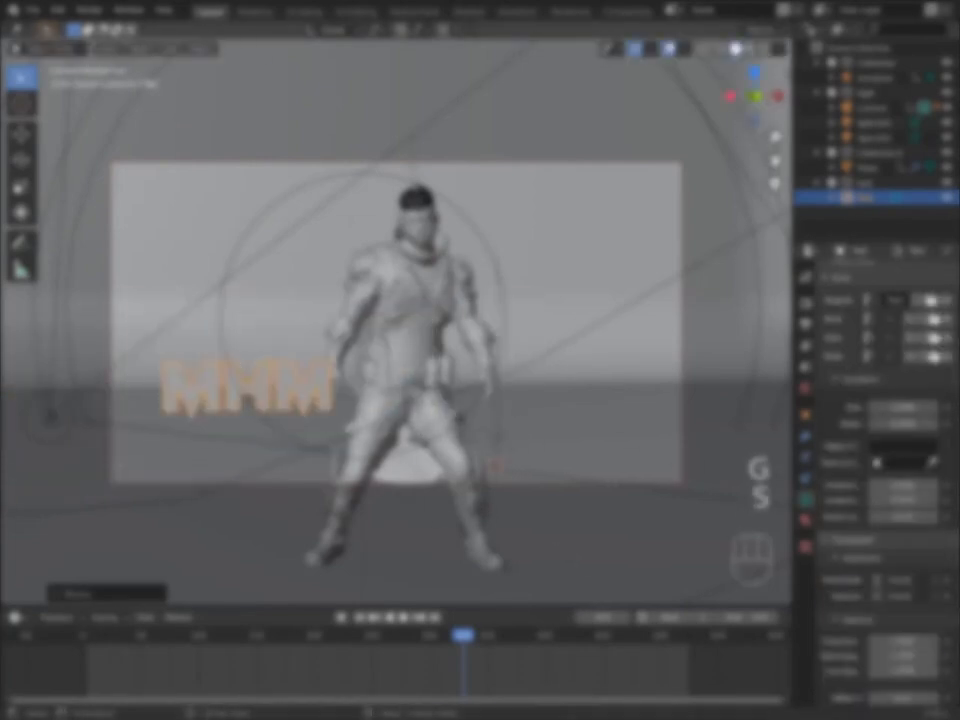
pyautogui.press('g')
# - Duplicate the MHM text just below the original and change the copy's wording to GAMING
pyautogui.hotkey('shift', 'd')
pyautogui.press('Tab')
pyautogui.press('BackSpace')
pyautogui.press('BackSpace')
pyautogui.write('GAMING')
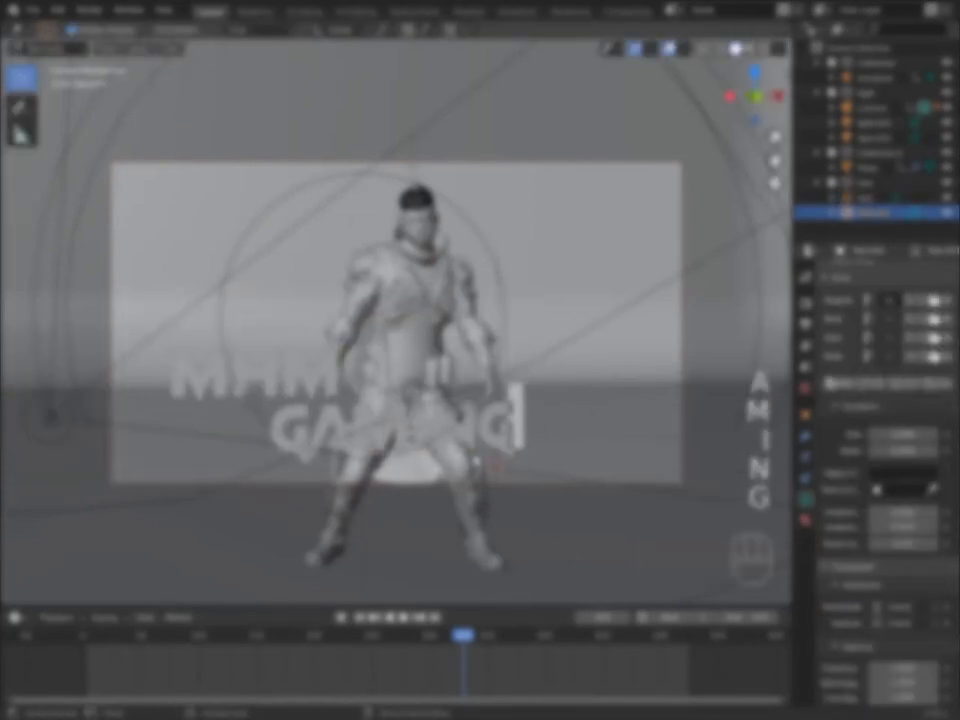
pyautogui.press('Tab')
# - At about frame 275, lower the GAMING and MHM texts below the floor with auto keying on
pyautogui.moveTo(430, 636); pyautogui.dragTo(403, 635)
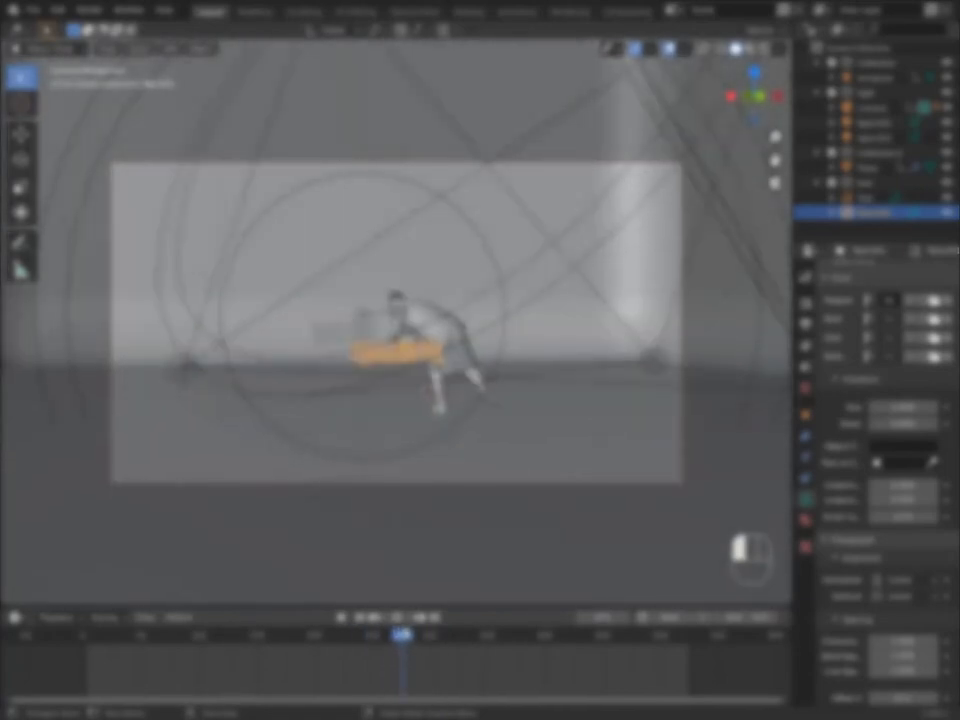
pyautogui.click(403, 639)
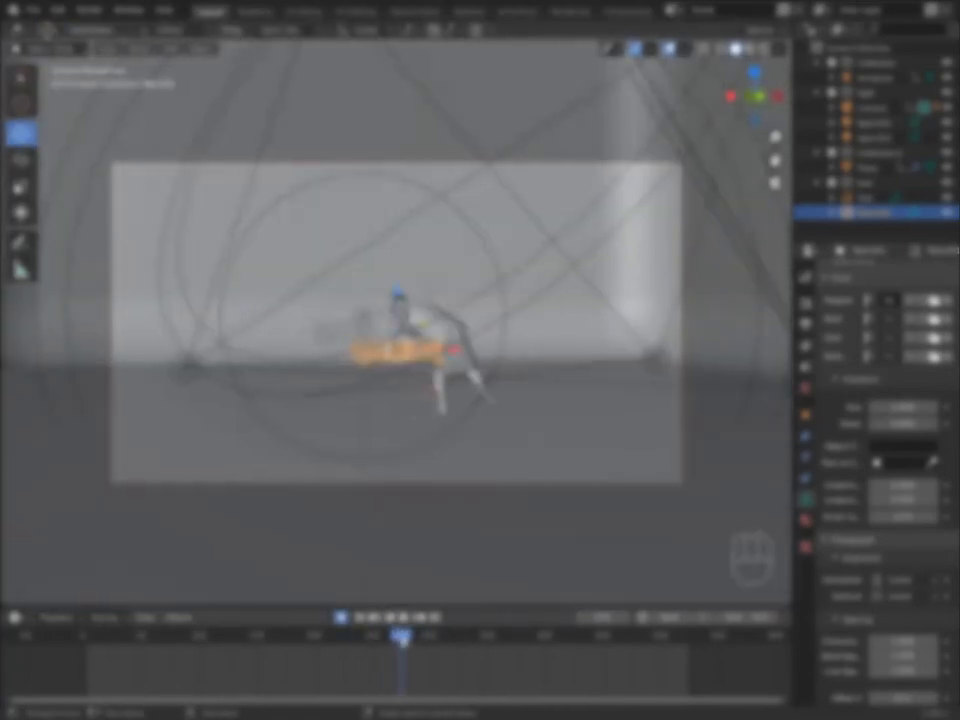
pyautogui.press('n')
pyautogui.press('n')
pyautogui.moveTo(397, 293); pyautogui.dragTo(397, 400)
pyautogui.click(343, 329)
pyautogui.moveTo(343, 268); pyautogui.dragTo(343, 385)
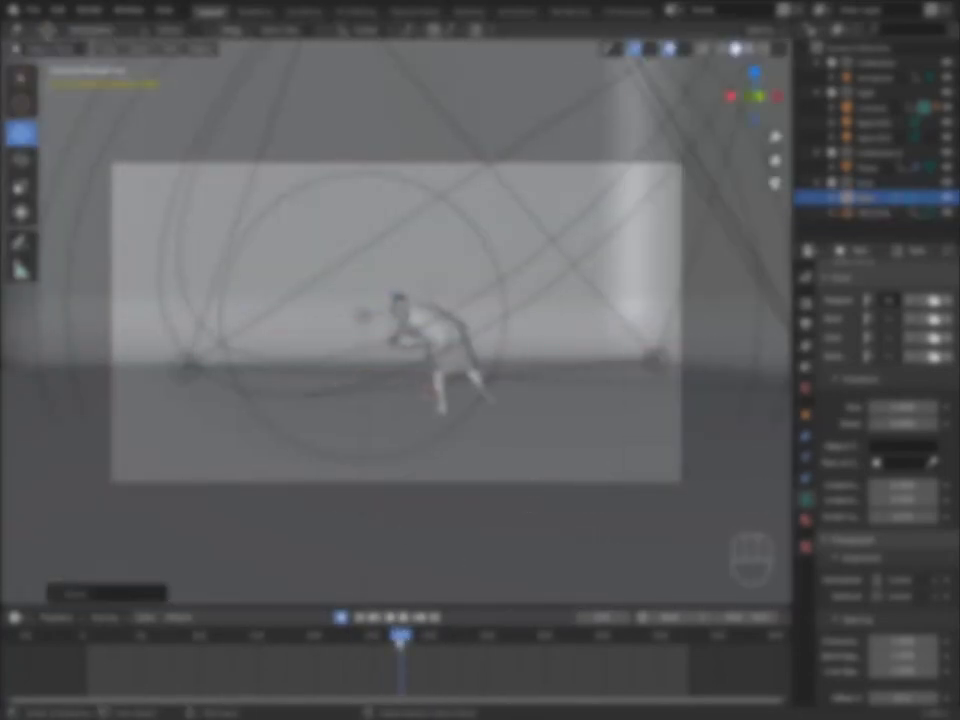
# - At about frame 313, keyframe the text back into the camera frame and play back its entrance
pyautogui.moveTo(401, 639); pyautogui.dragTo(446, 640)
pyautogui.scroll(-6, 463, 506)
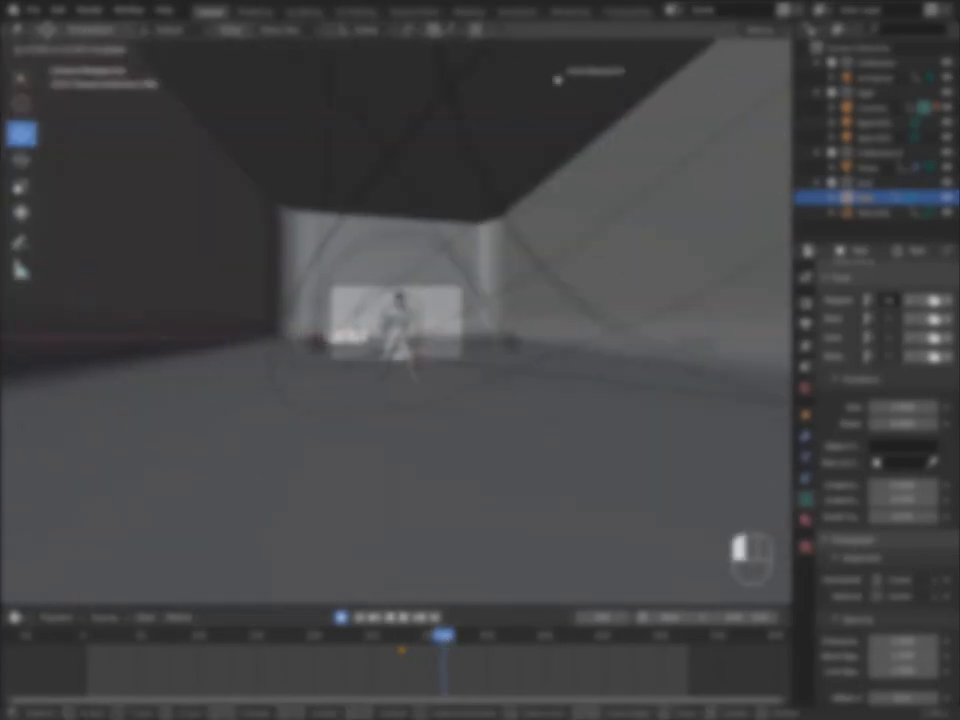
pyautogui.moveTo(558, 79); pyautogui.dragTo(575, 79)
pyautogui.scroll(6, 410, 350)
pyautogui.click(358, 638)
pyautogui.press('space')
pyautogui.press('space')
# - Move the starting keyframes of the texts to about frame 300 and play back the entrance
pyautogui.press('g')
pyautogui.press('space')
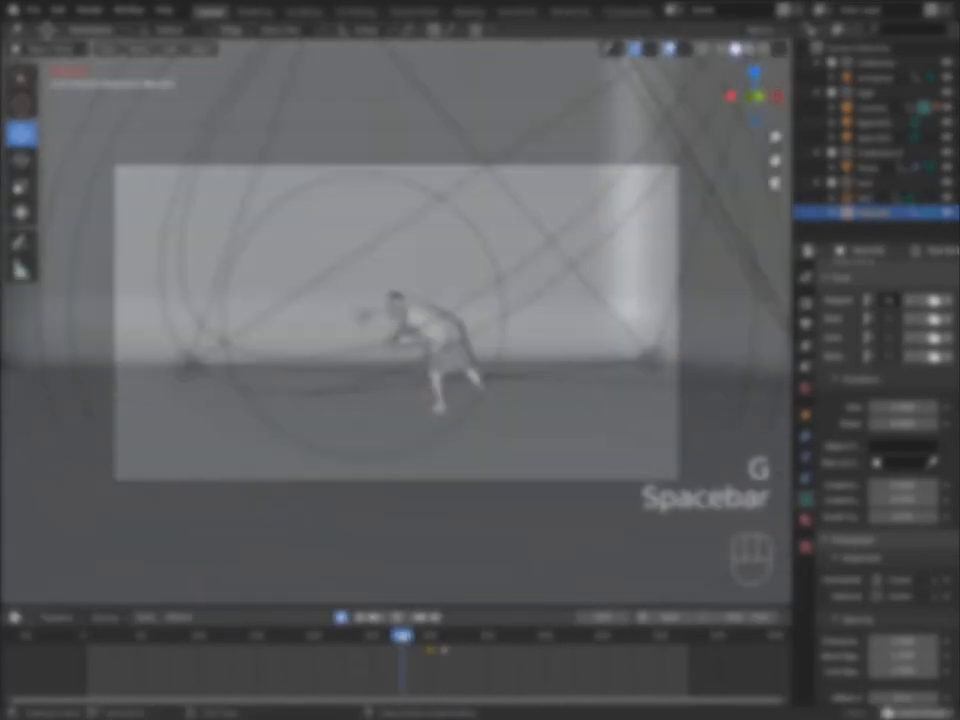
pyautogui.press('space')
# - Move the final keyframes of the MHM and GAMING texts to about frame 350 and play back the animation
pyautogui.click(225, 378)
pyautogui.press('space')
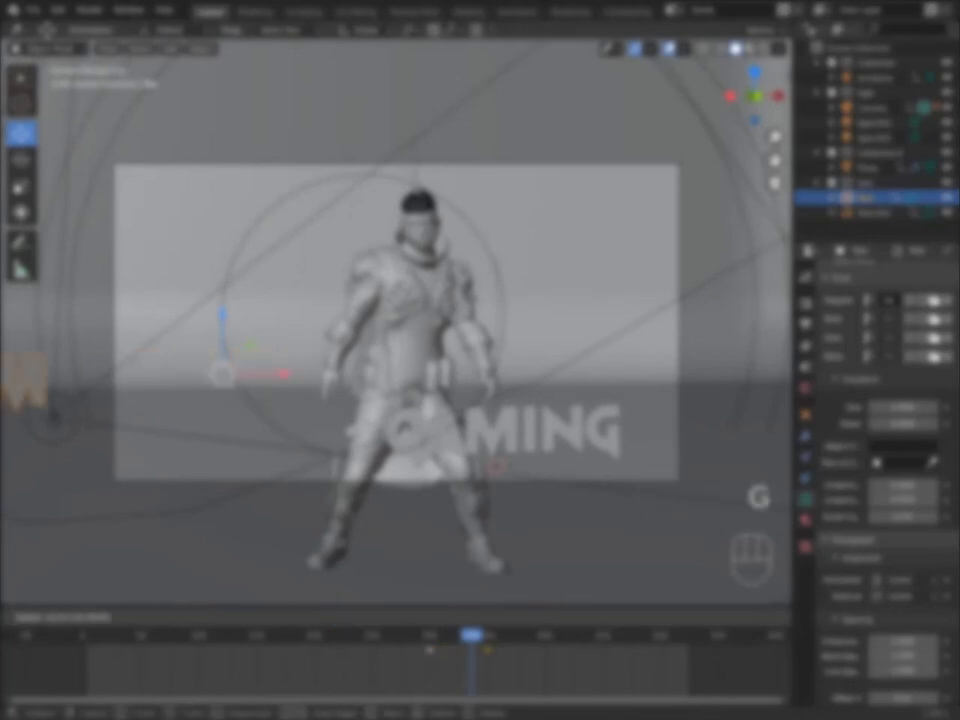
pyautogui.click(545, 430)
pyautogui.click(50, 380)
pyautogui.press('g')
pyautogui.click(60, 390)
pyautogui.click(545, 430)
pyautogui.press('g')
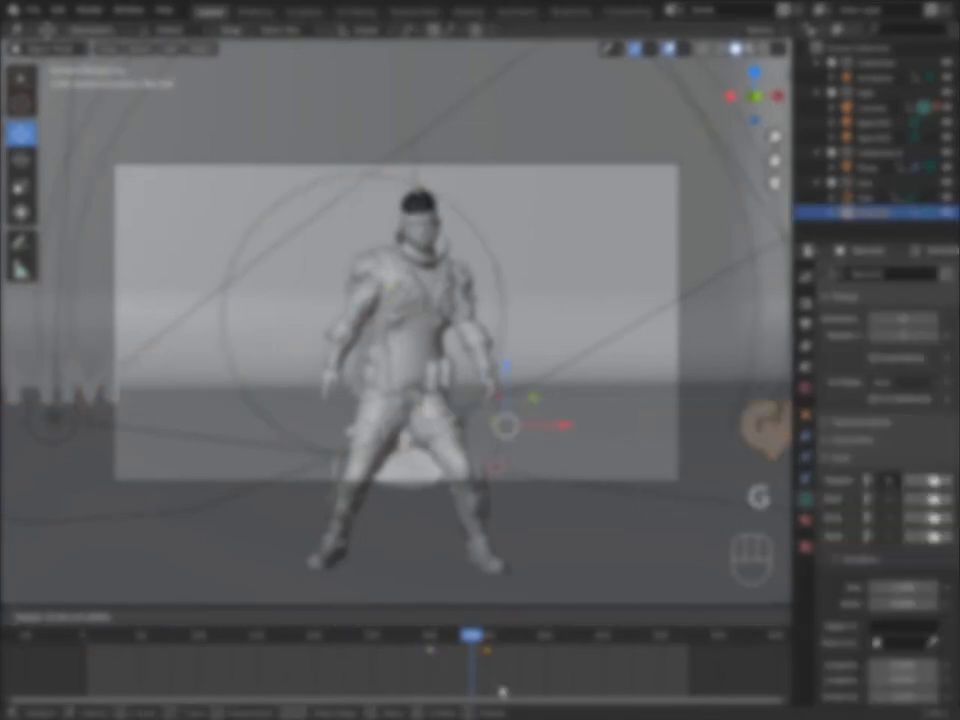
pyautogui.click(502, 692)
pyautogui.press('space')
# - At about frame 313, keyframe the GAMING and MHM texts inside the camera frame on either side of the character
pyautogui.click(446, 635)
pyautogui.scroll(-6, 476, 400)
pyautogui.moveTo(485, 347); pyautogui.dragTo(558, 79)
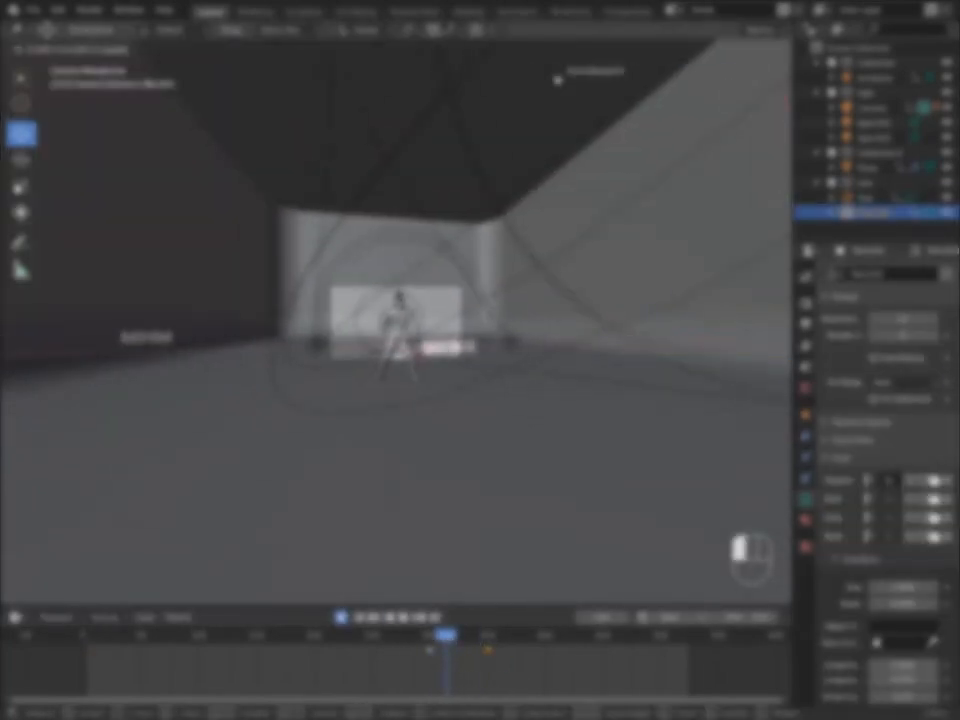
pyautogui.click(146, 337)
pyautogui.moveTo(212, 336); pyautogui.dragTo(422, 336)
pyautogui.scroll(6, 420, 350)
pyautogui.press('space')
# - At about frame 350, shift the MHM and GAMING texts inward toward the character and play back the motion
pyautogui.click(488, 636)
pyautogui.click(339, 427)
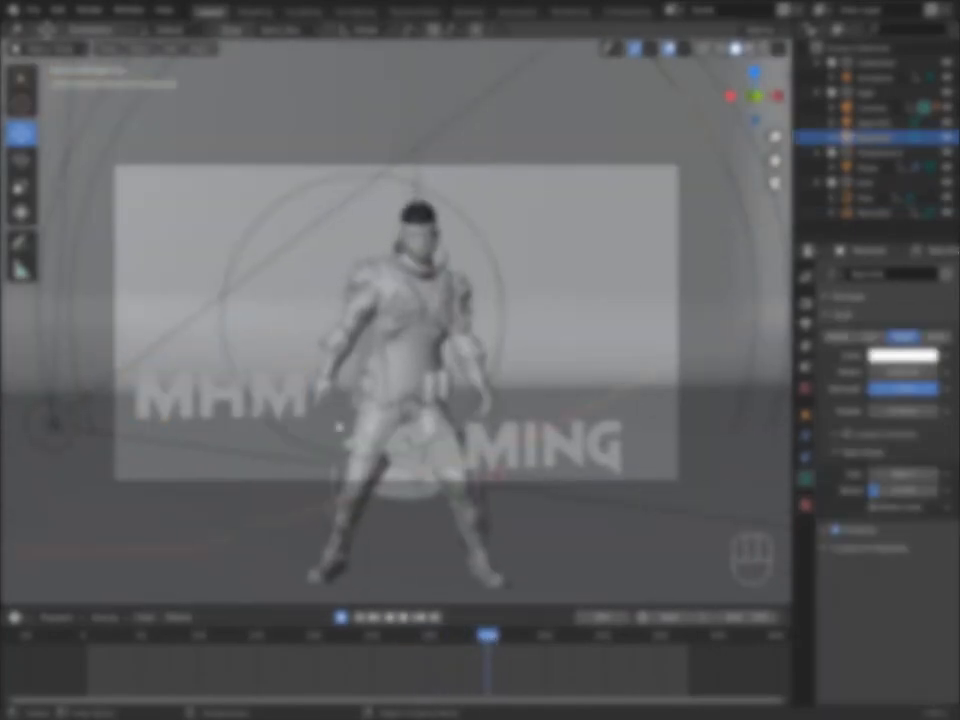
pyautogui.click(222, 397)
pyautogui.moveTo(280, 392); pyautogui.dragTo(328, 392)
pyautogui.click(545, 445)
pyautogui.moveTo(512, 440); pyautogui.dragTo(559, 79)
pyautogui.press('space')
# - At about frame 313, shift the MHM text outward from the character and play back the slow drift
pyautogui.click(445, 636)
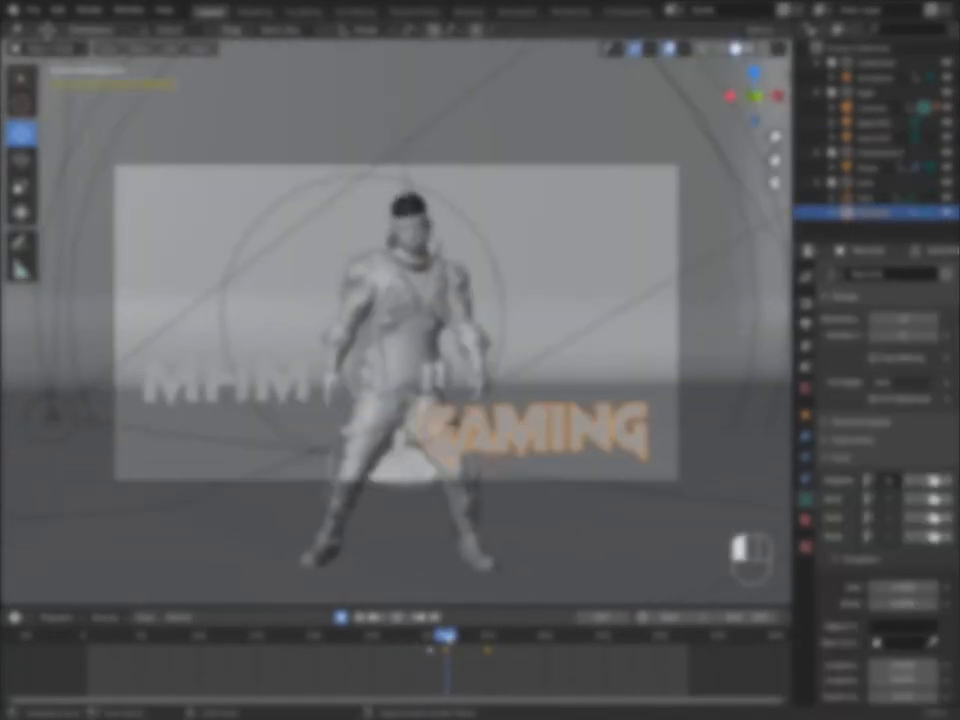
pyautogui.click(226, 386)
pyautogui.moveTo(292, 387); pyautogui.dragTo(270, 387)
pyautogui.press('space')
pyautogui.press('space')
pyautogui.scroll(8, 428, 663)
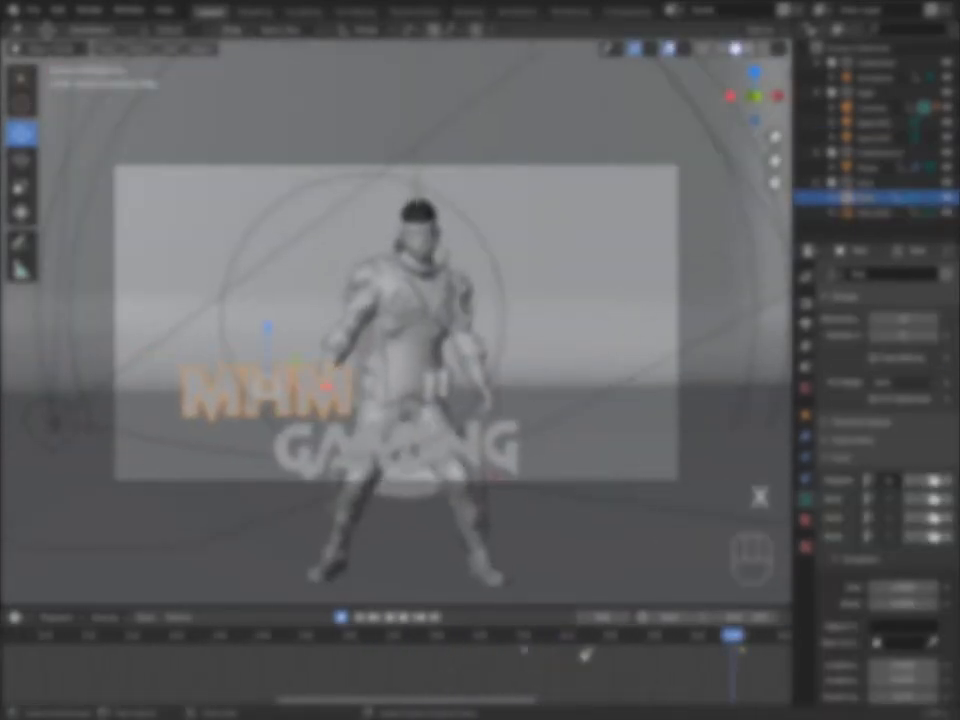
pyautogui.click(592, 640)
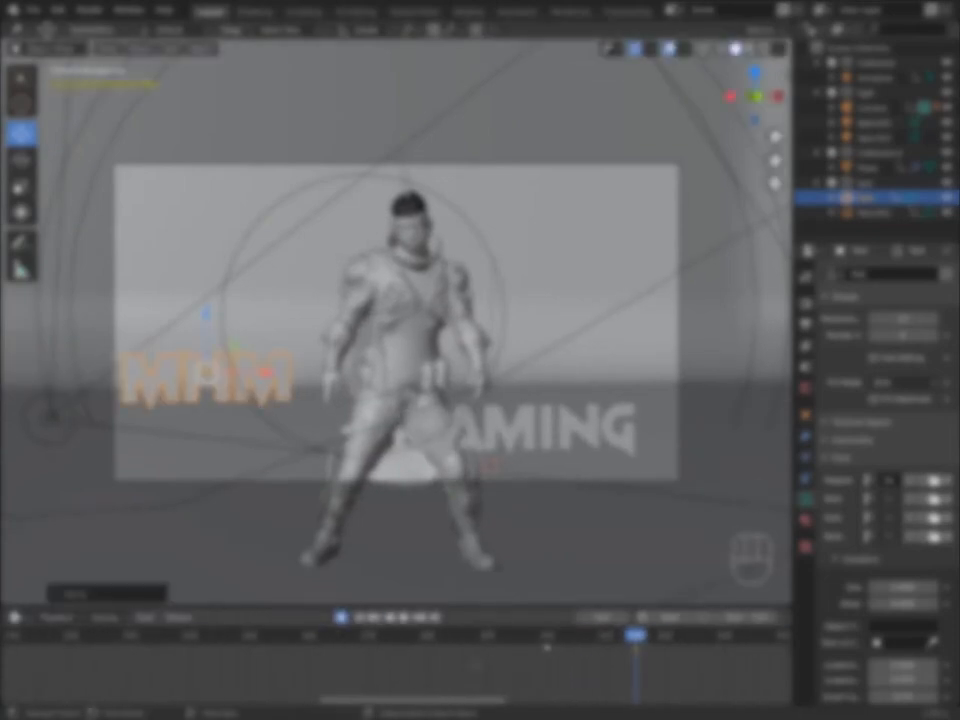
pyautogui.press('space')
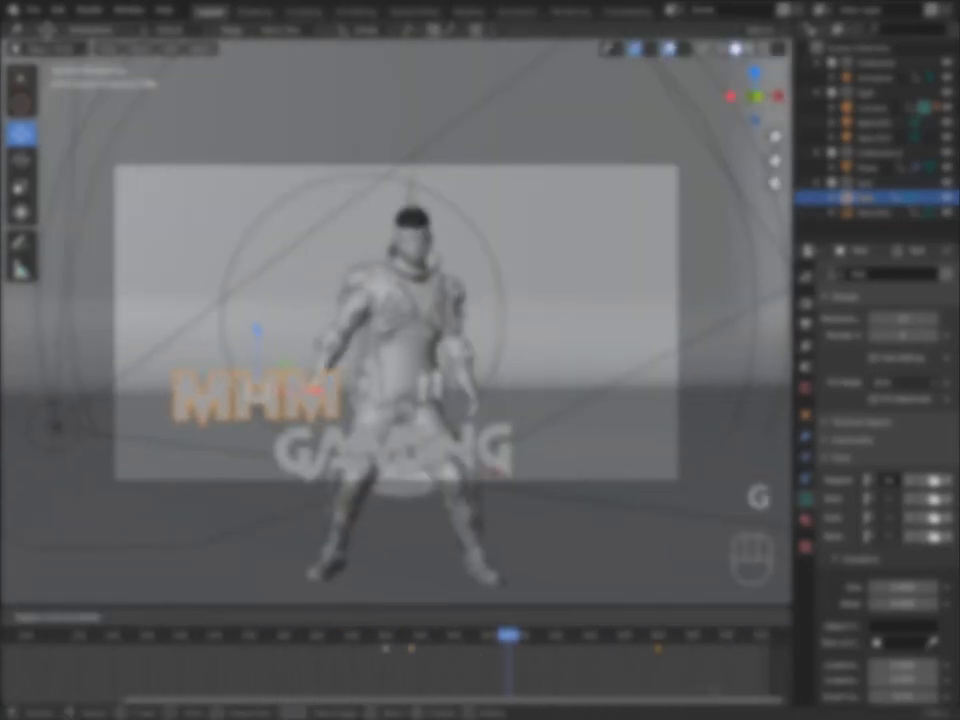
# - Move the last keyframes of the MHM and GAMING texts to about frame 370 and preview the animation
pyautogui.click(481, 654)
pyautogui.click(468, 450)
pyautogui.press('g')
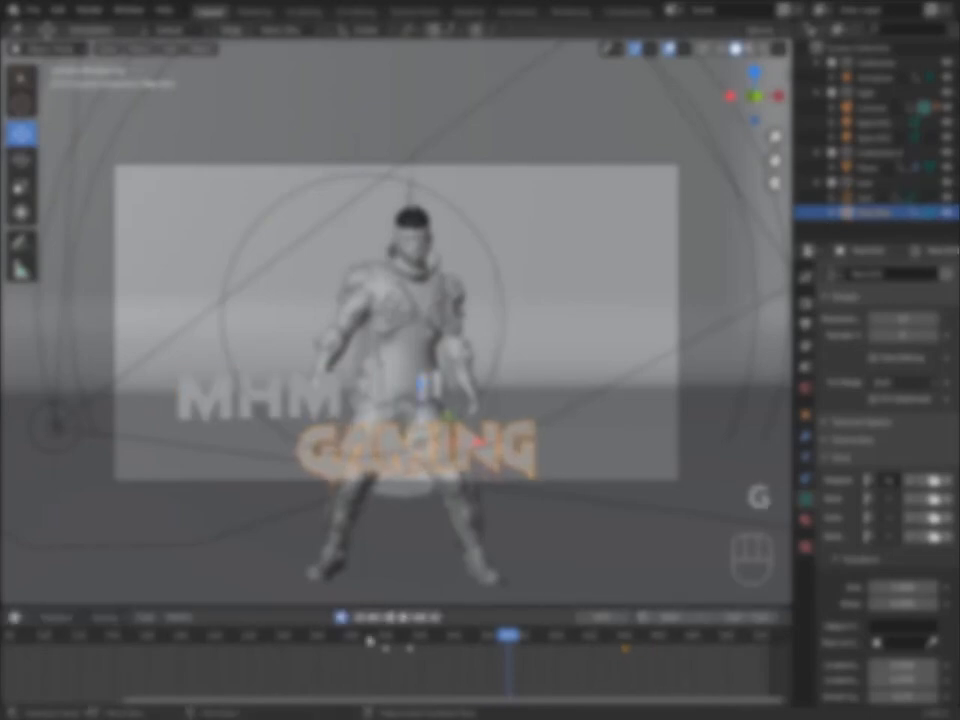
pyautogui.press('space')
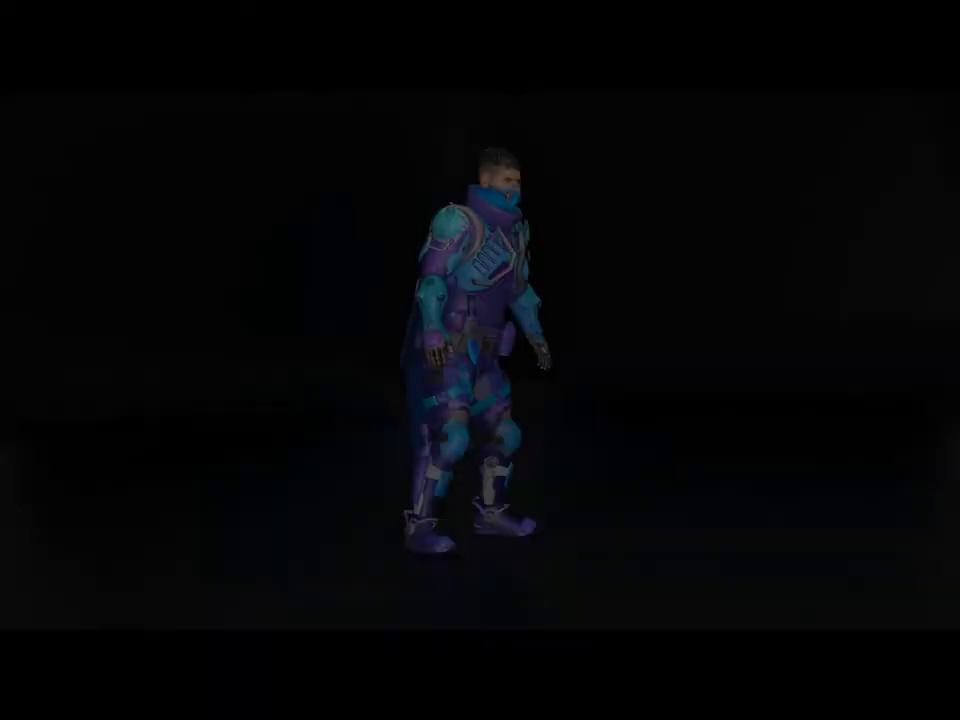